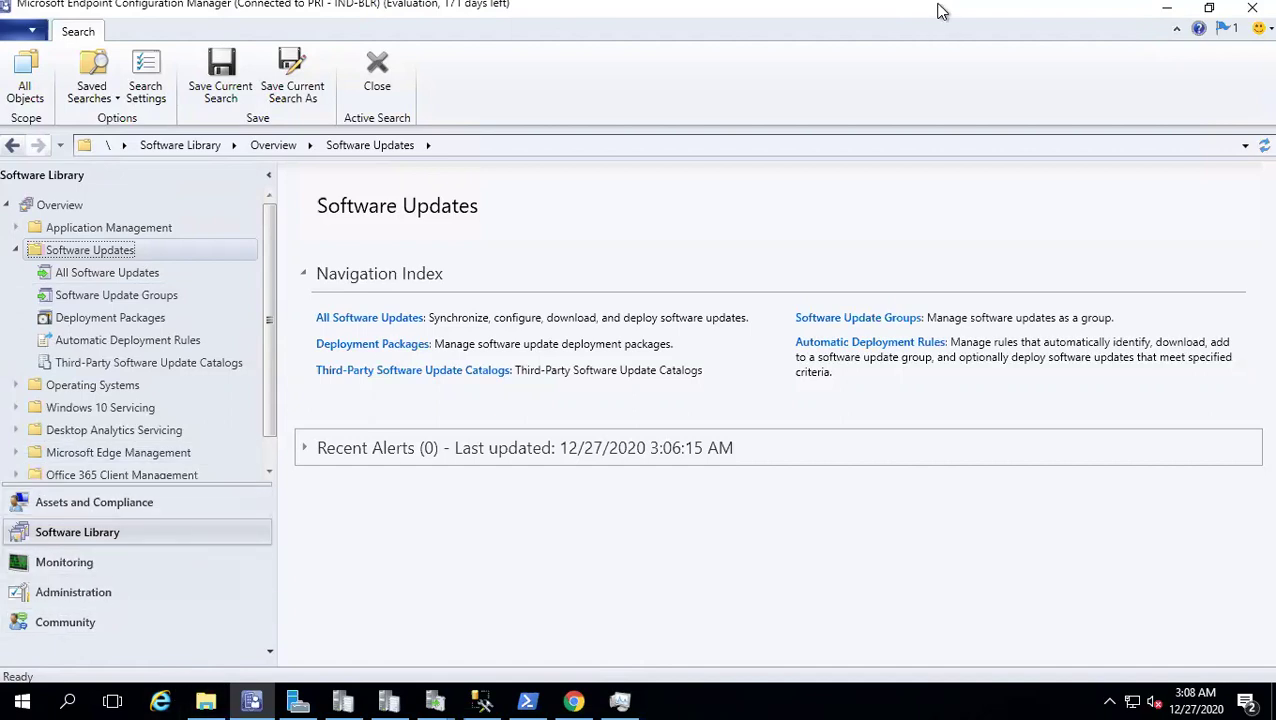
# Step: Start a site-wide synchronization of software updates from All Software Updates and confirm it
pyautogui.moveTo(857, 38)
pyautogui.click(107, 273)
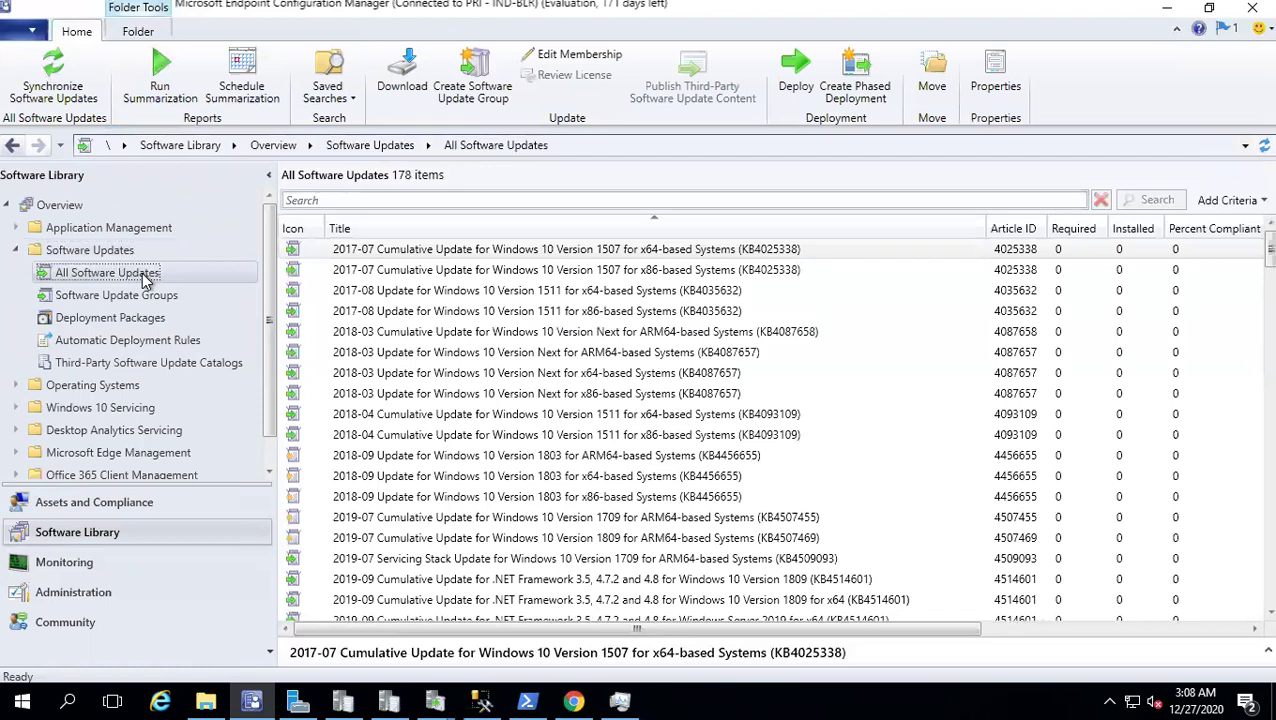
pyautogui.rightClick(145, 282)
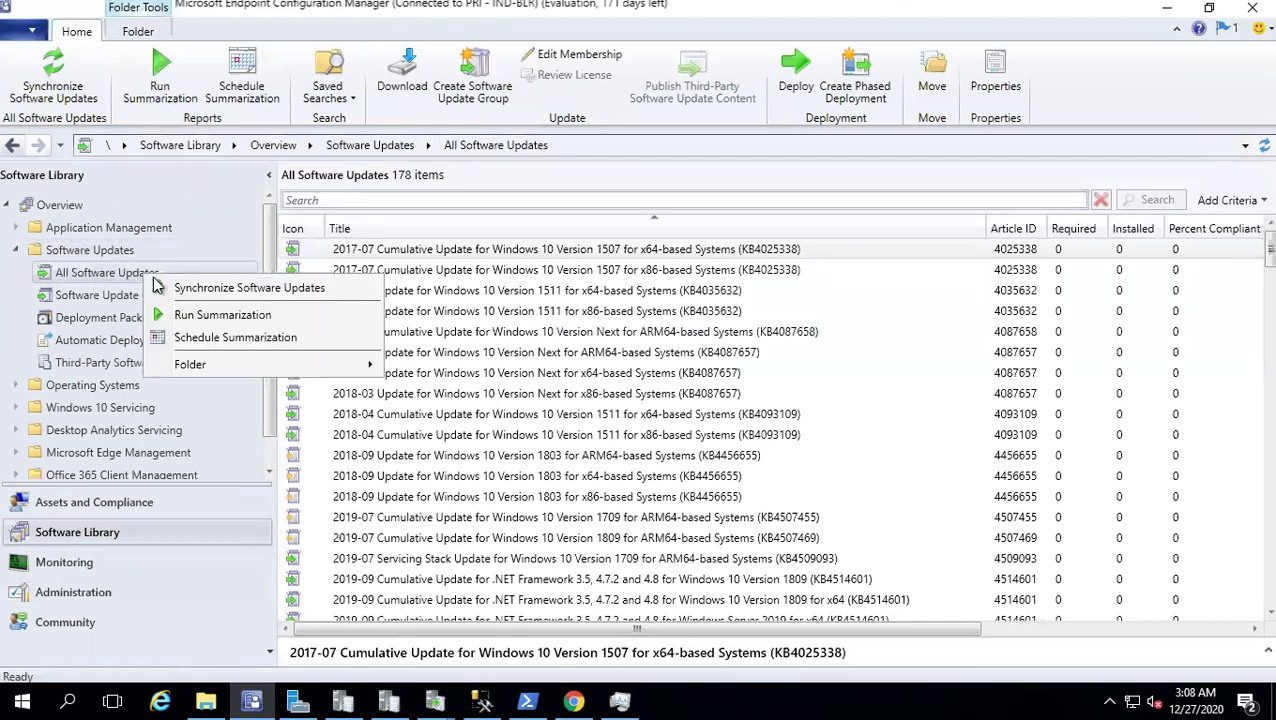
pyautogui.click(203, 292)
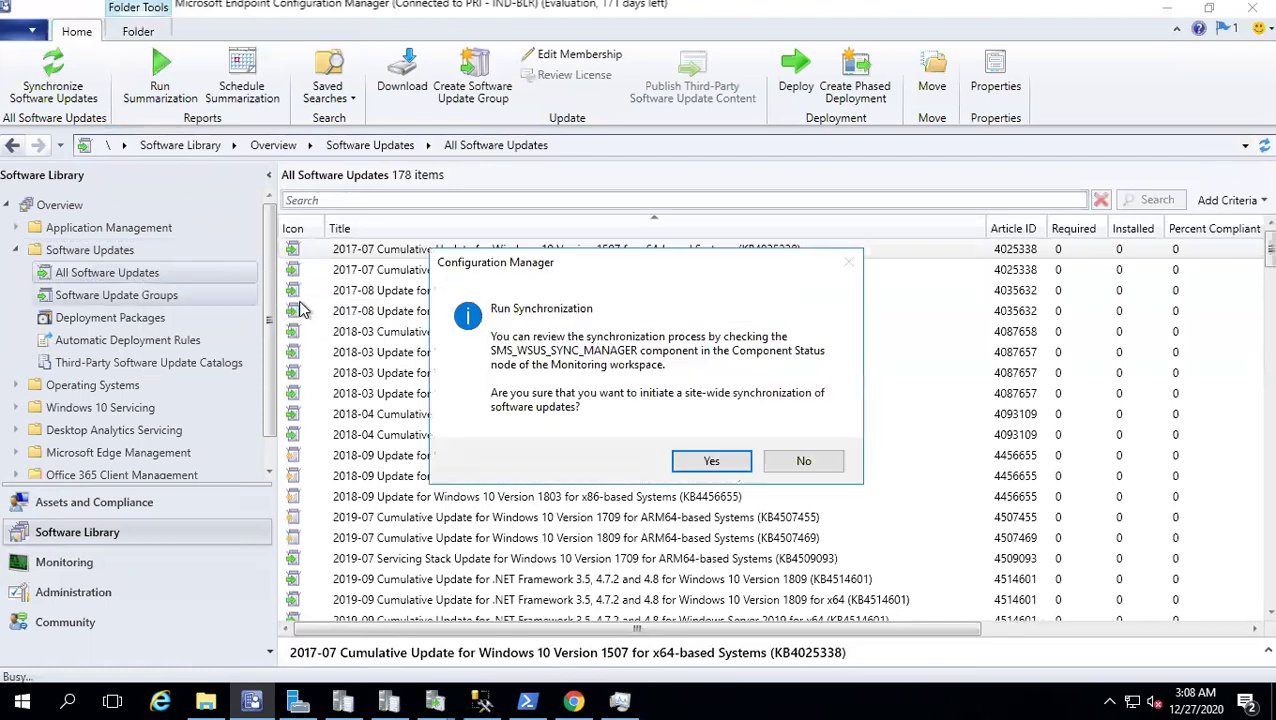
pyautogui.click(711, 461)
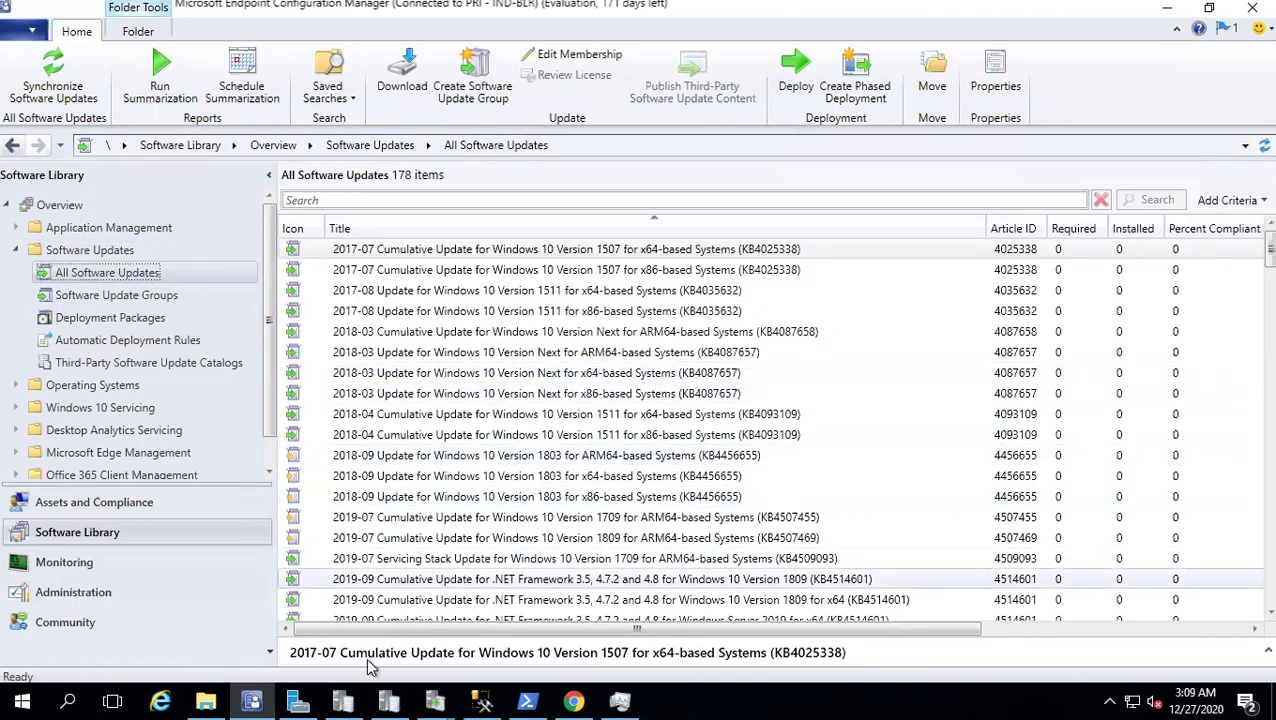
# Step: Switch to the Configuration Manager Trace Log Tool and examine the newest wsyncmgr.log entries for the requested synchronization, including its status messages
pyautogui.click(341, 697)
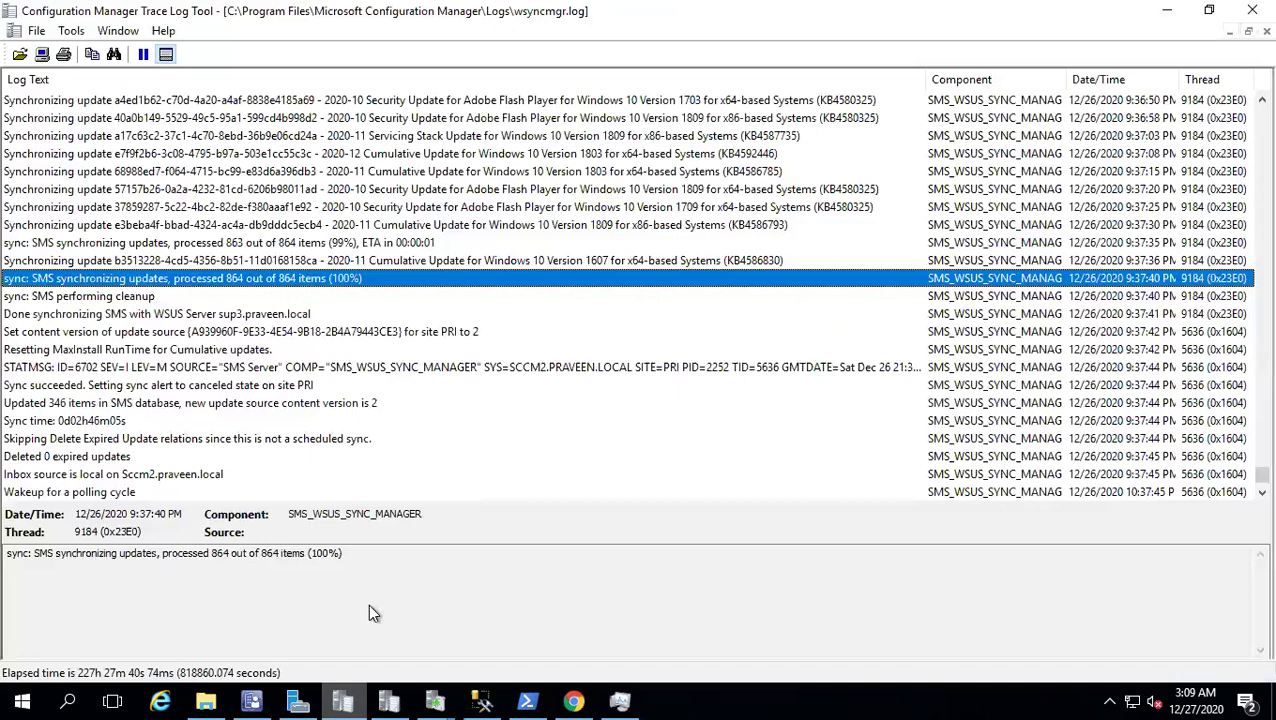
pyautogui.click(400, 458)
pyautogui.scroll(-4, 402, 456)
pyautogui.scroll(-1, 402, 454)
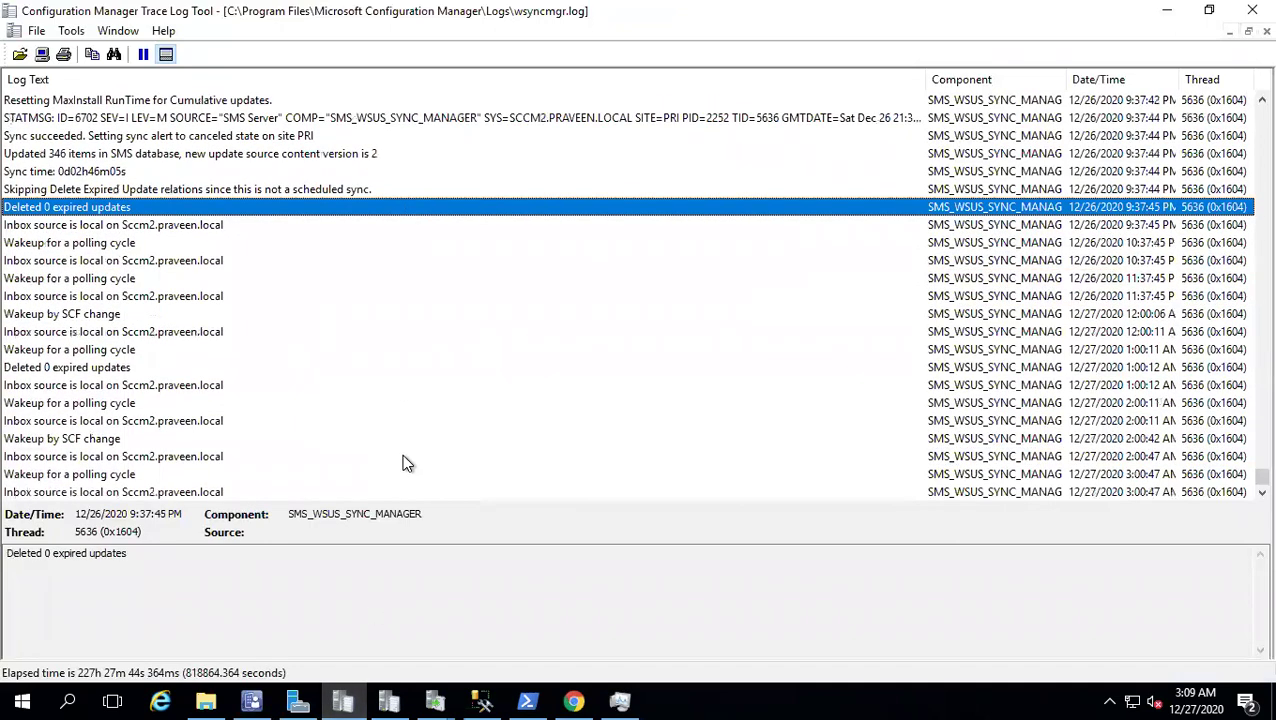
pyautogui.click(376, 477)
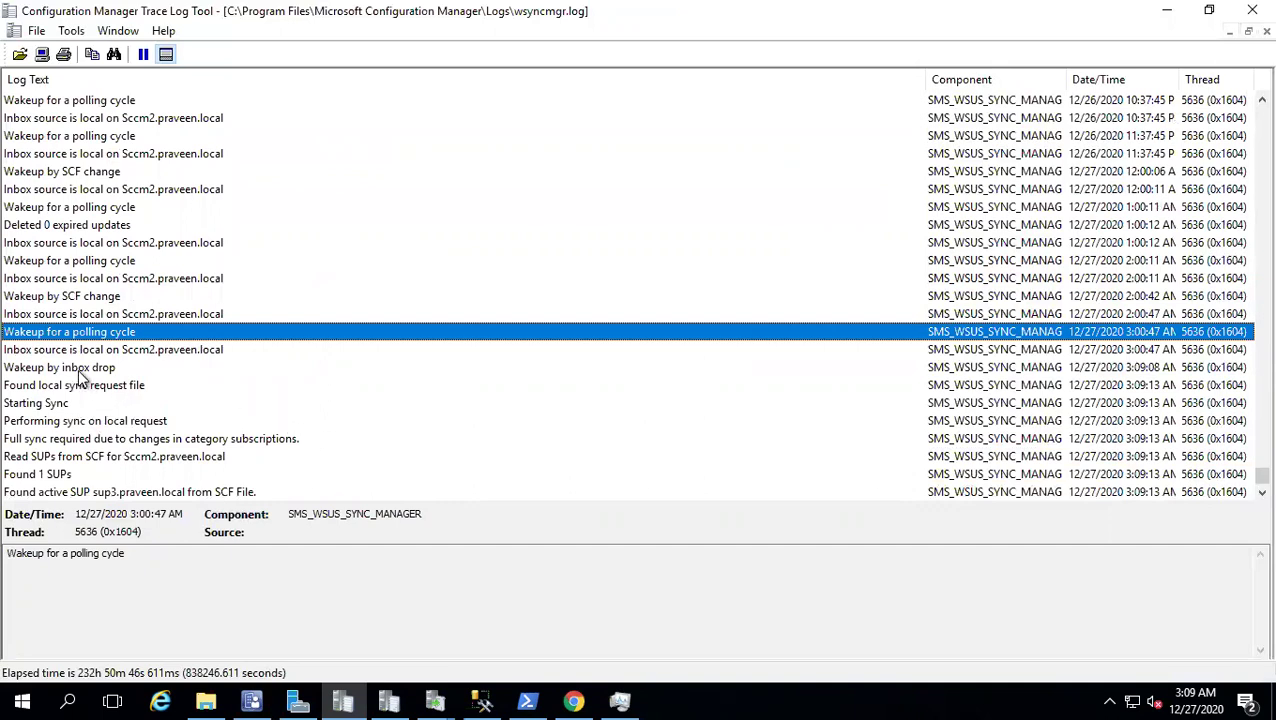
pyautogui.click(137, 369)
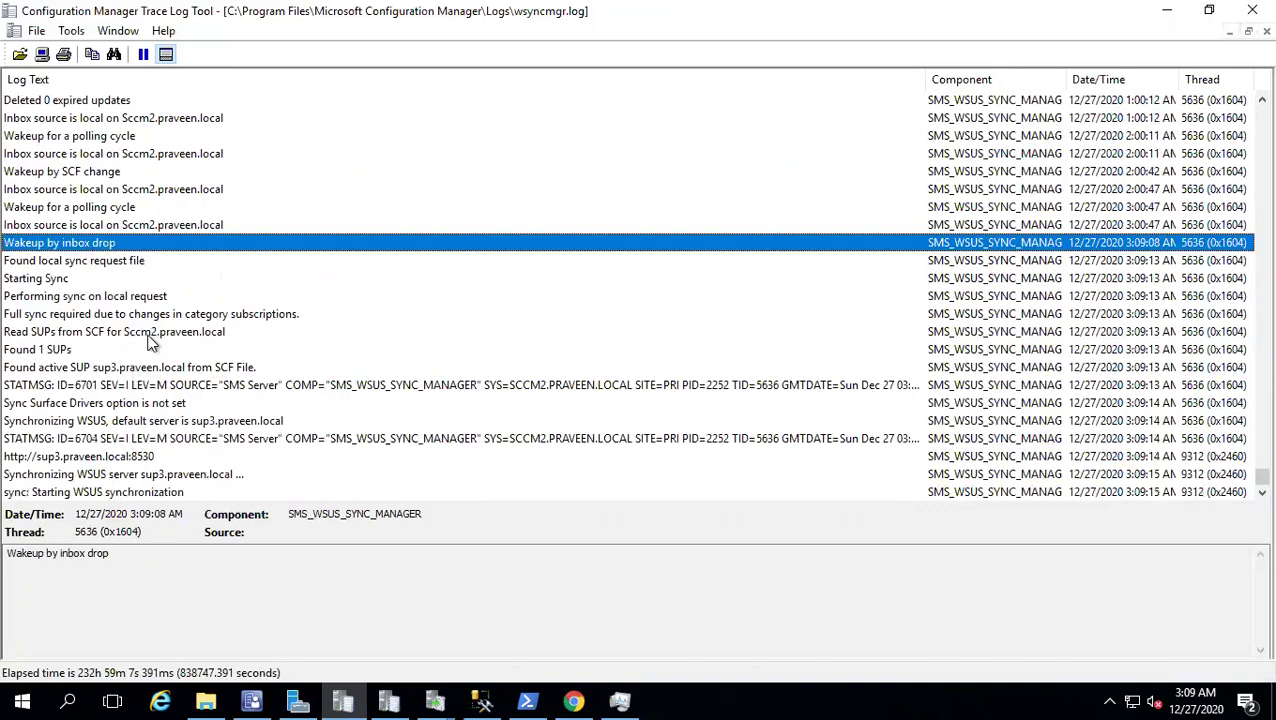
pyautogui.click(147, 386)
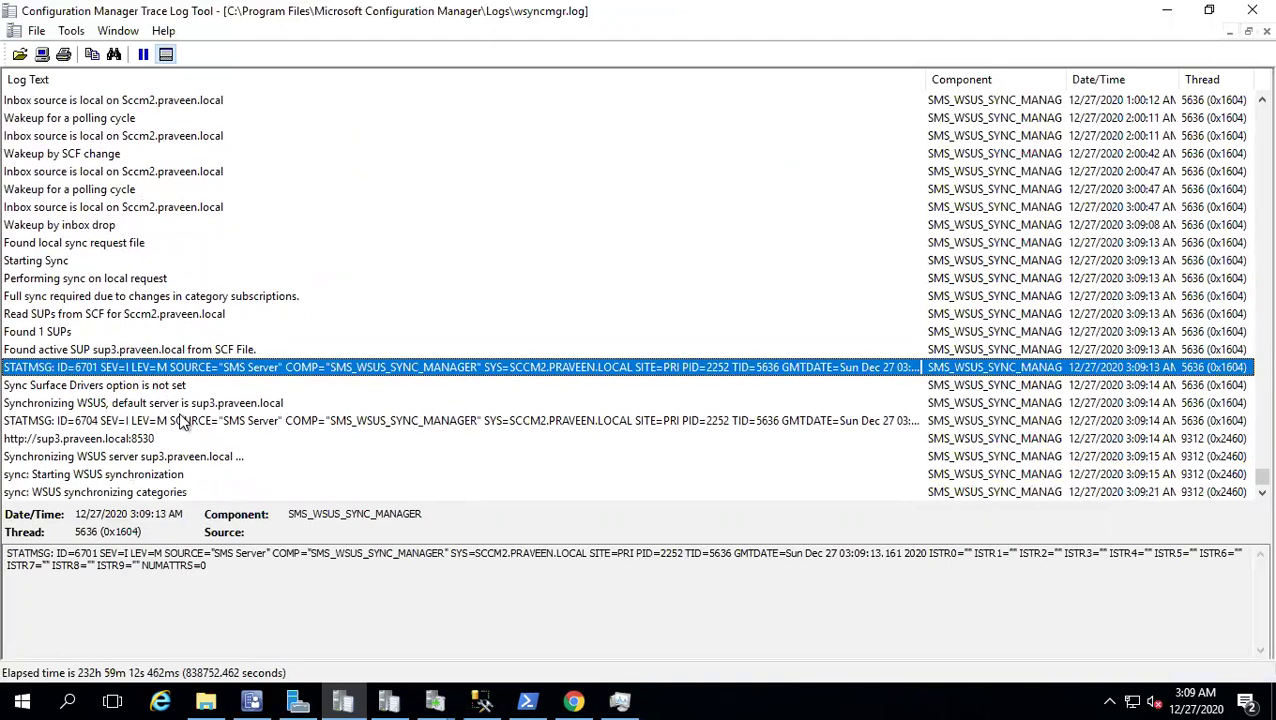
pyautogui.click(182, 421)
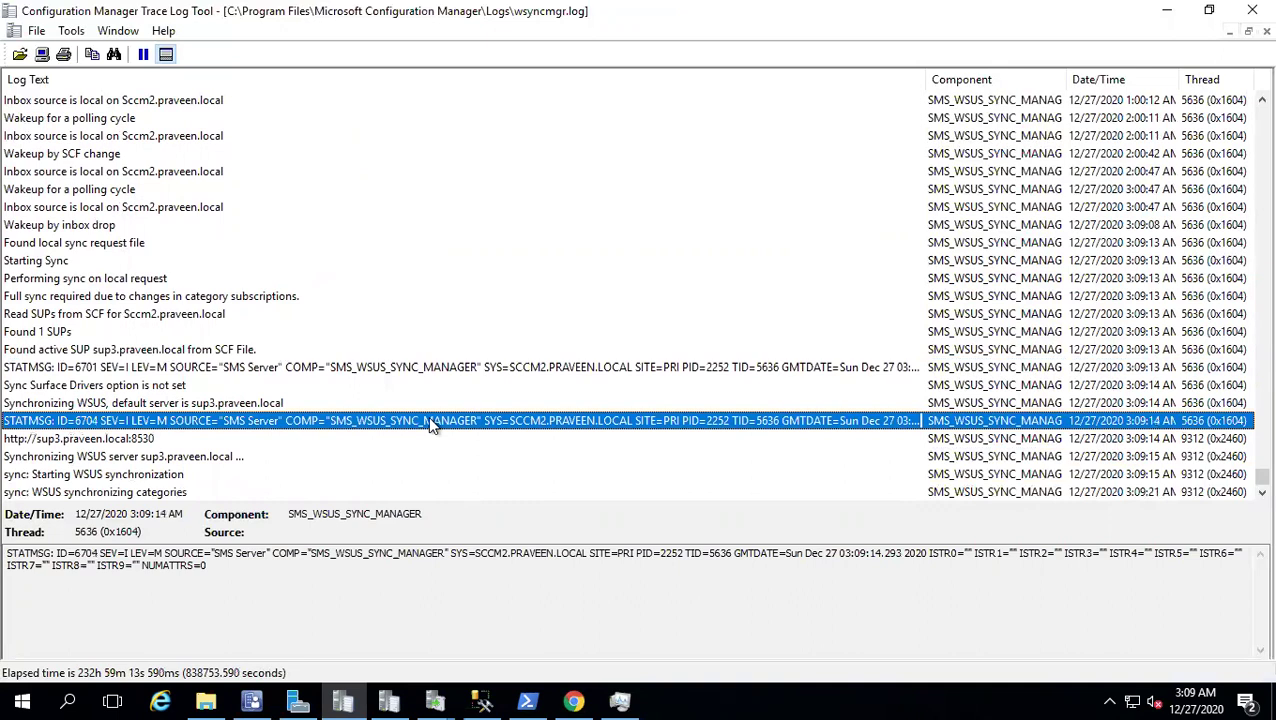
pyautogui.click(150, 493)
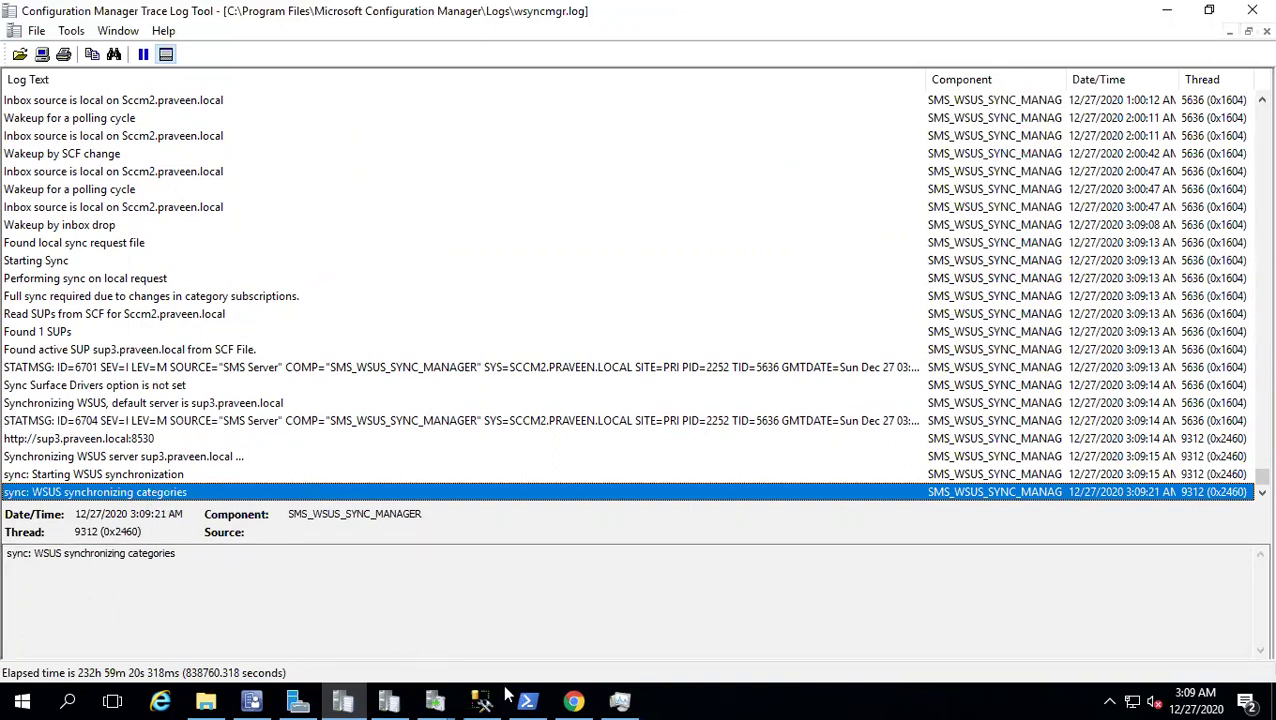
# Step: Switch to Update Services and view the updates summary and the SUP3 server overview
pyautogui.click(436, 694)
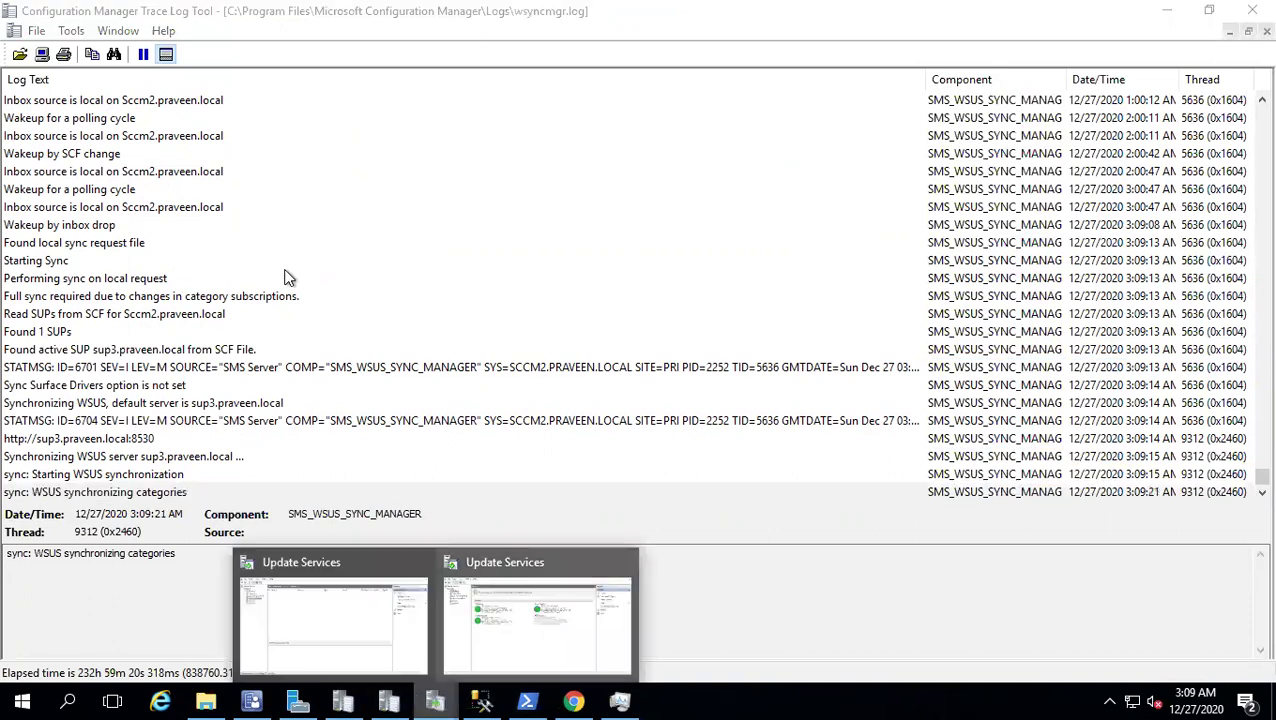
pyautogui.click(572, 606)
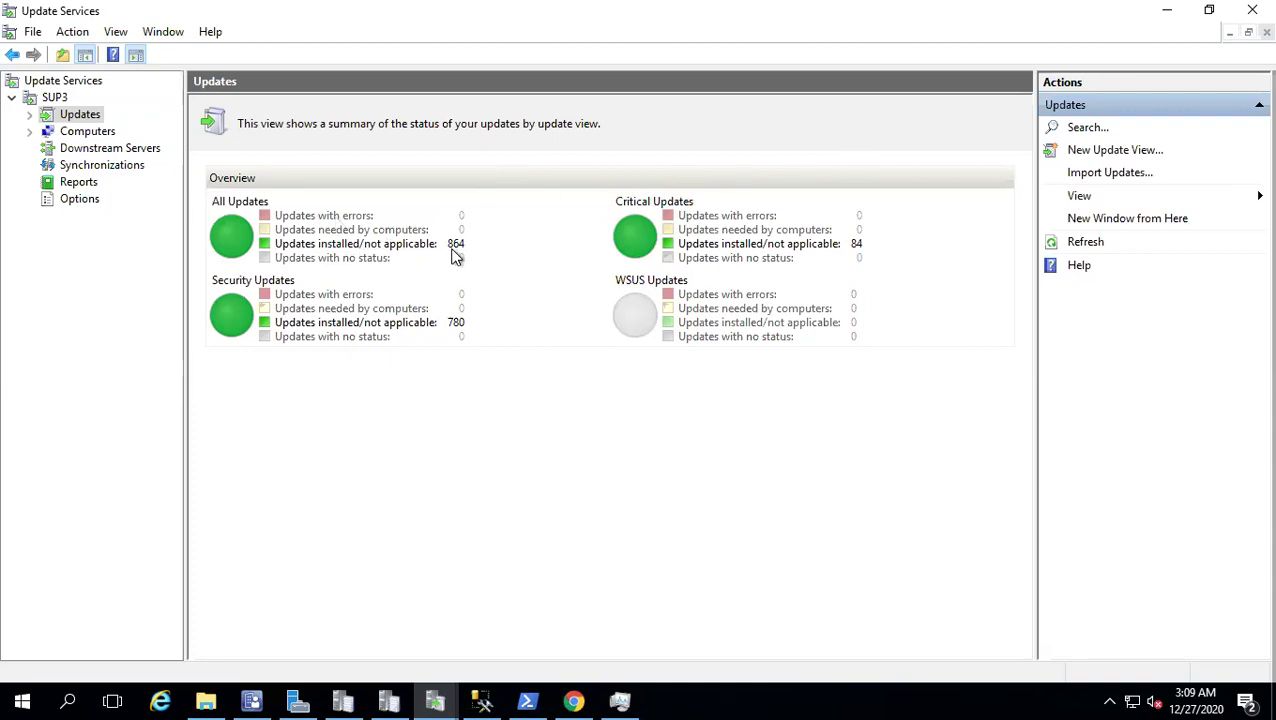
pyautogui.click(55, 97)
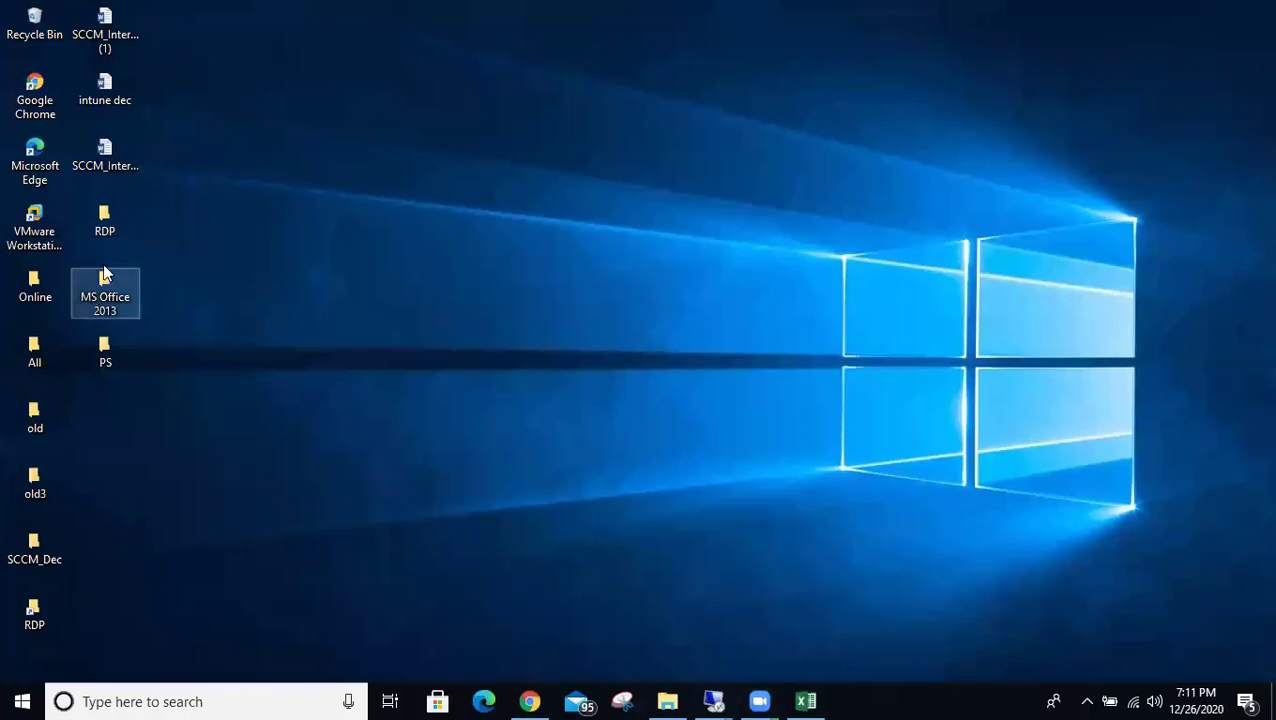
# Step: Reconnect to the sccm server using its saved connection in the desktop RDP folder, entering the account password
pyautogui.doubleClick(104, 222)
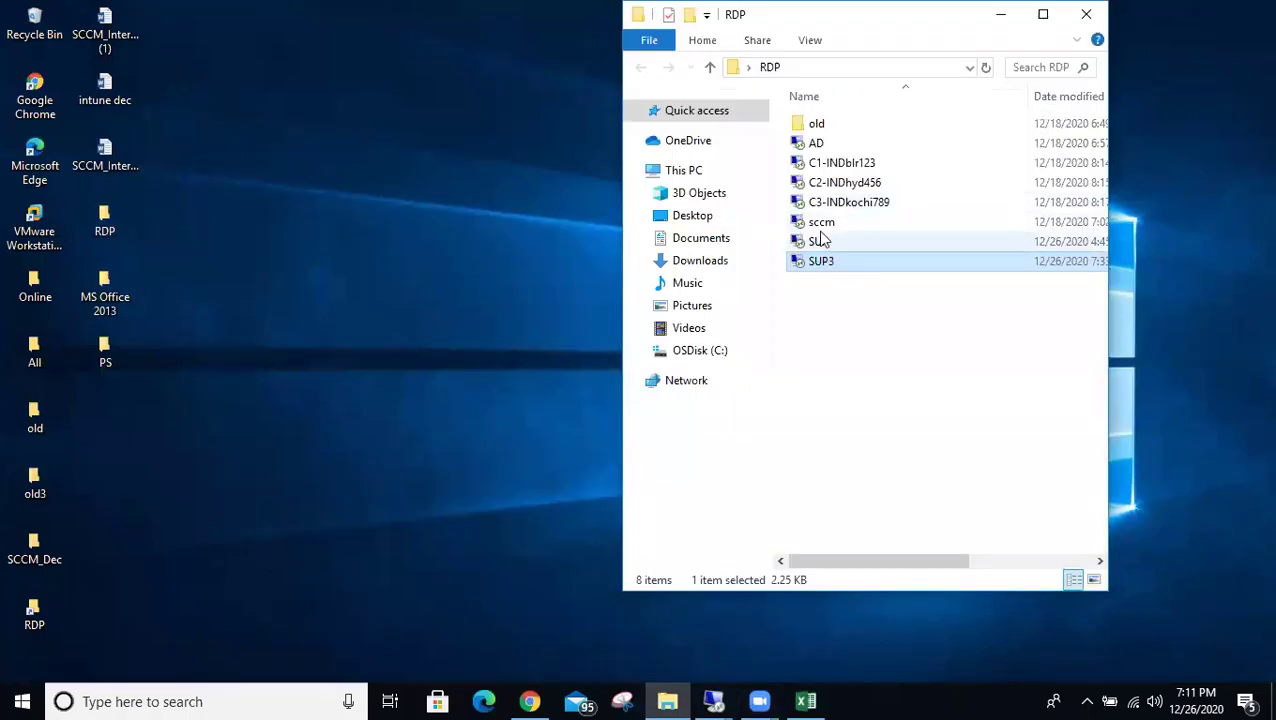
pyautogui.doubleClick(822, 222)
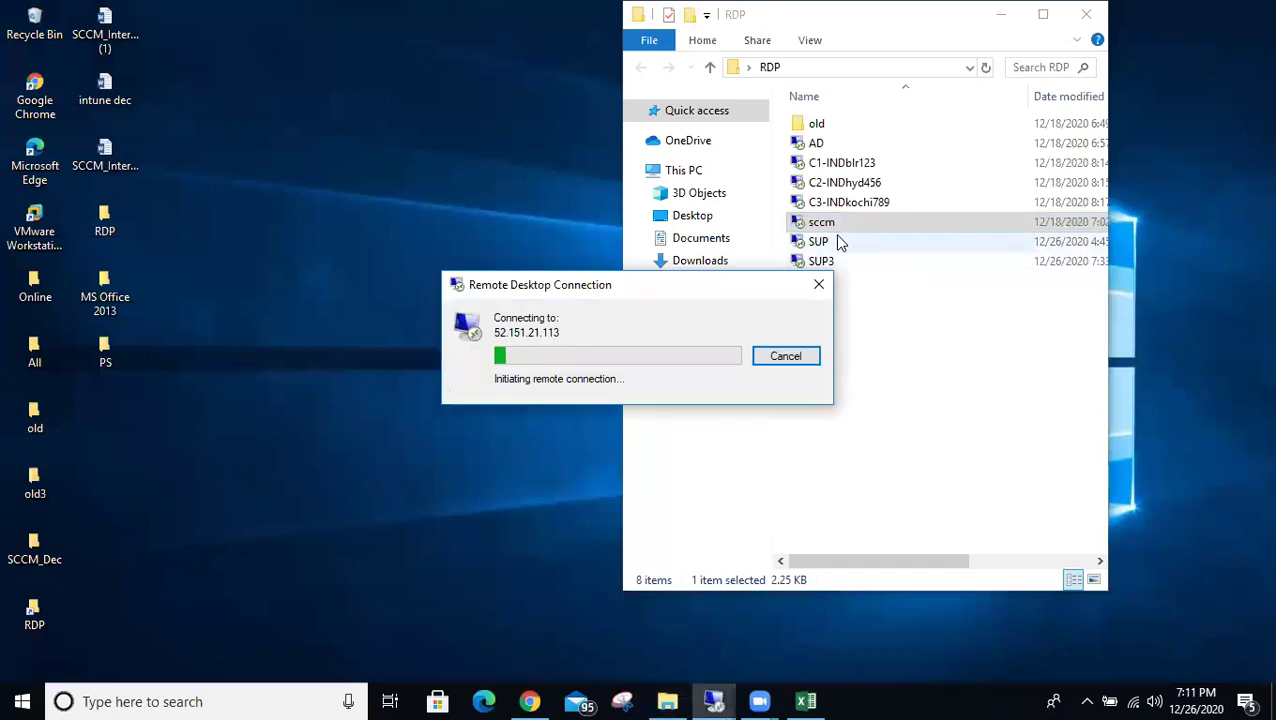
pyautogui.write('•••••••••')
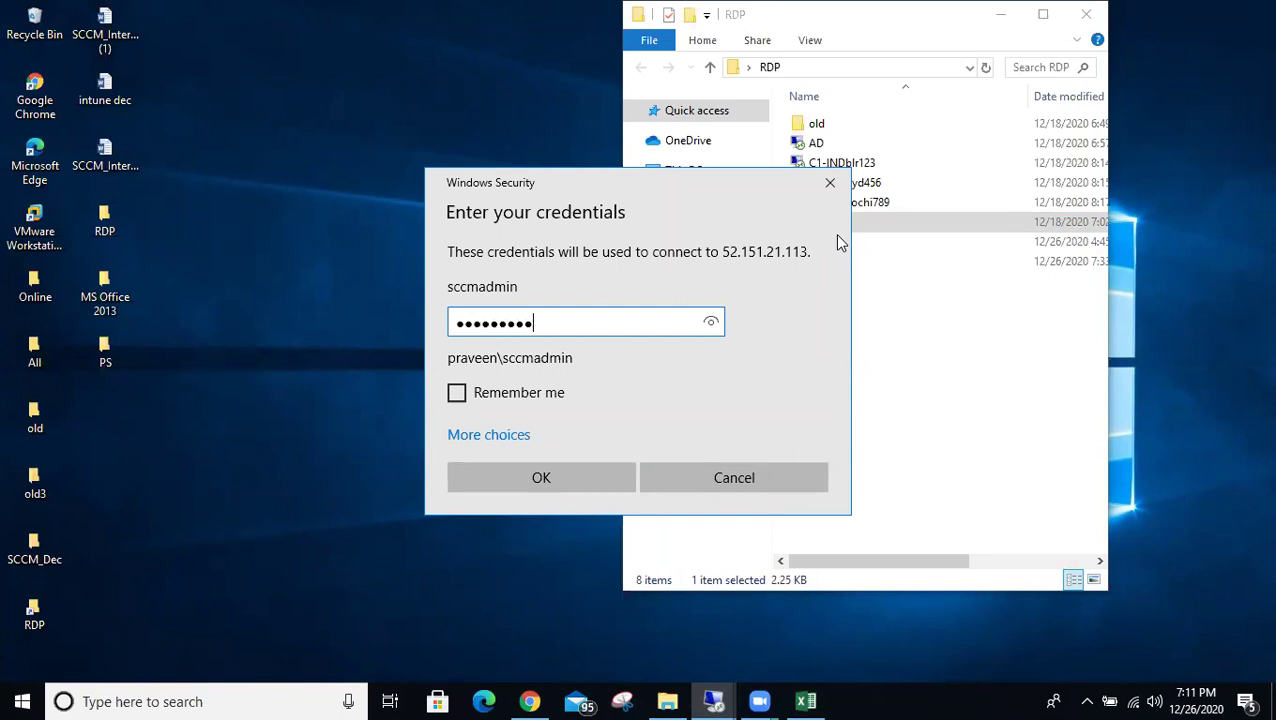
pyautogui.press('Return')
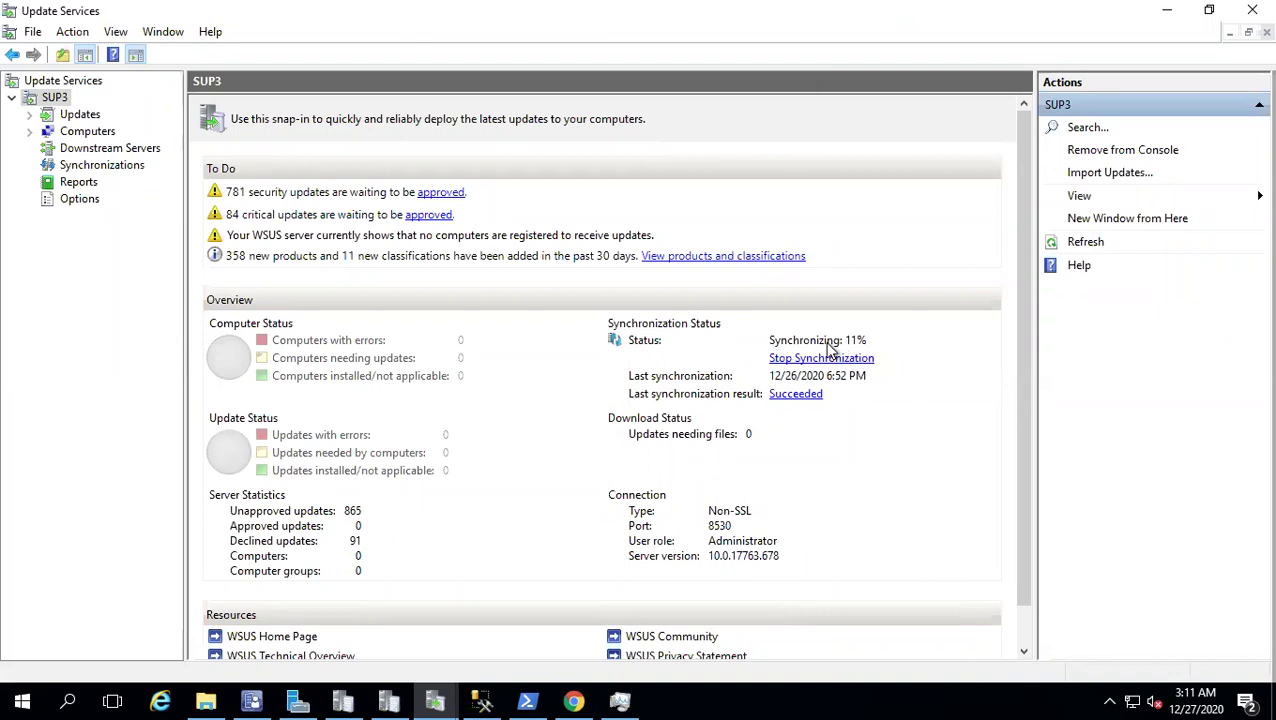
# Step: Return to wsyncmgr.log and inspect the status message with ID 6704 and the latest WSUS synchronization progress entry
pyautogui.click(358, 690)
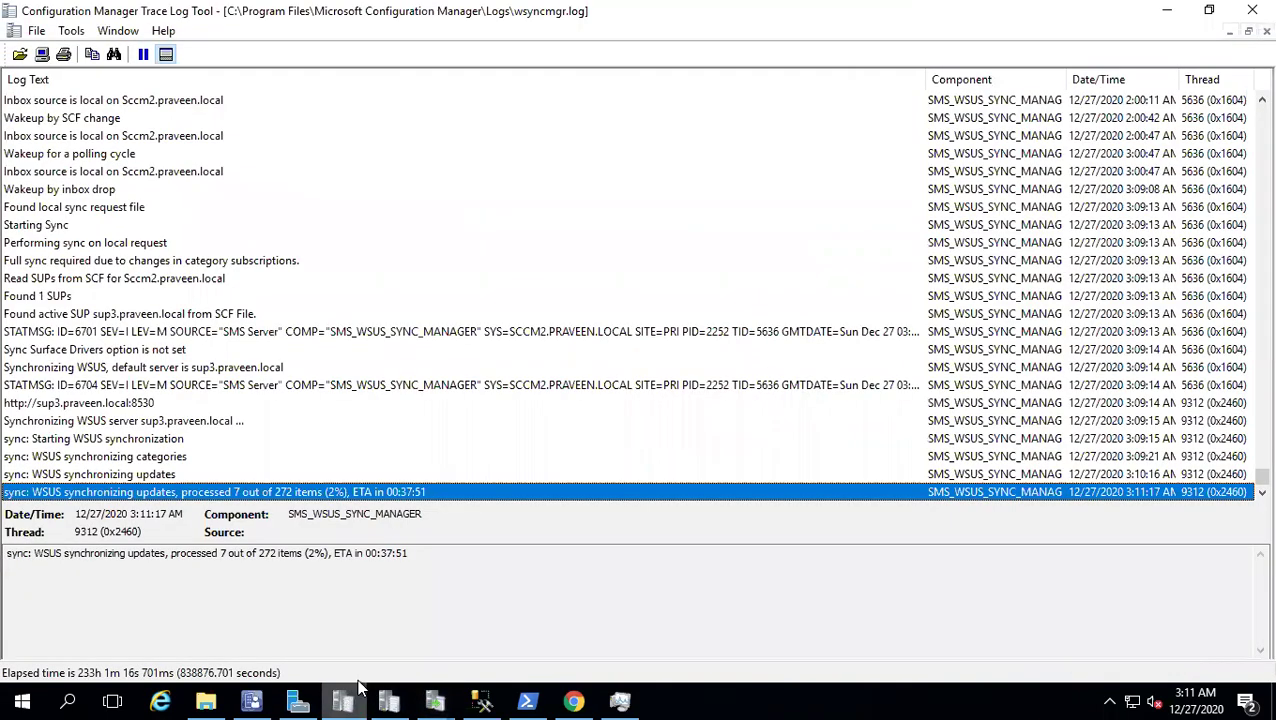
pyautogui.click(135, 387)
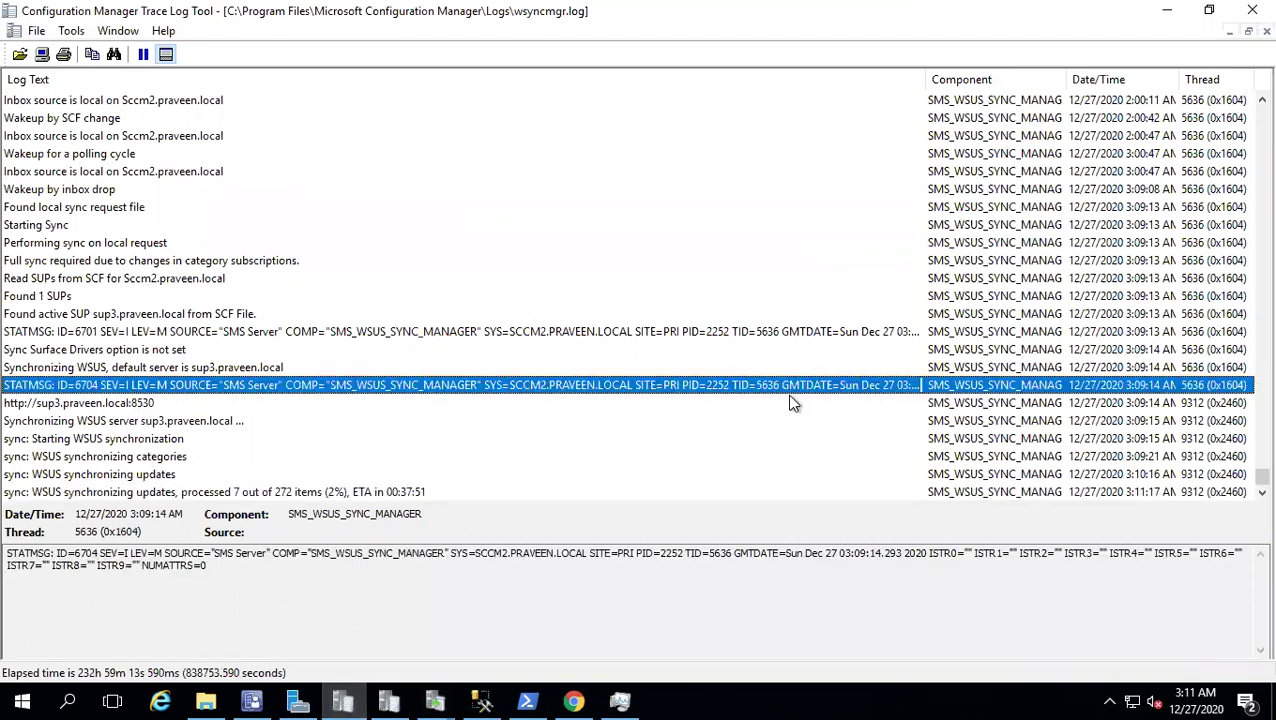
pyautogui.click(283, 493)
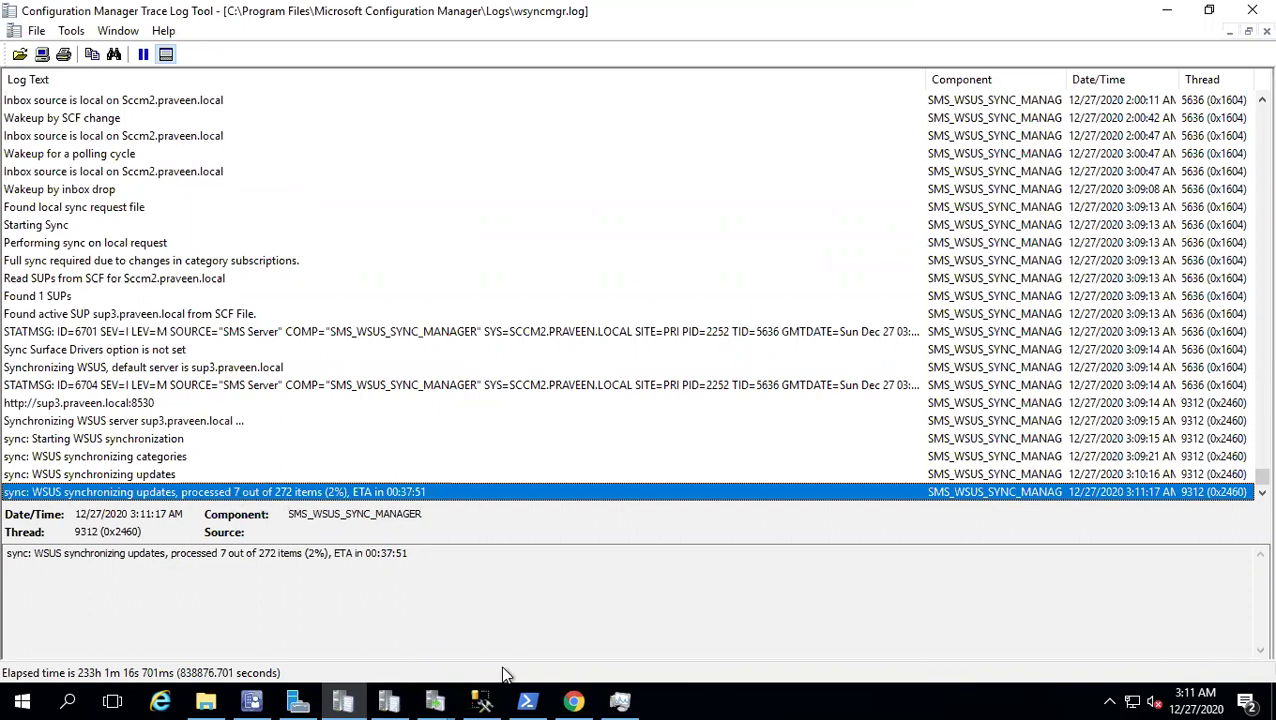
# Step: Switch back to Update Services and refresh the Updates summary of SUP3
pyautogui.click(434, 692)
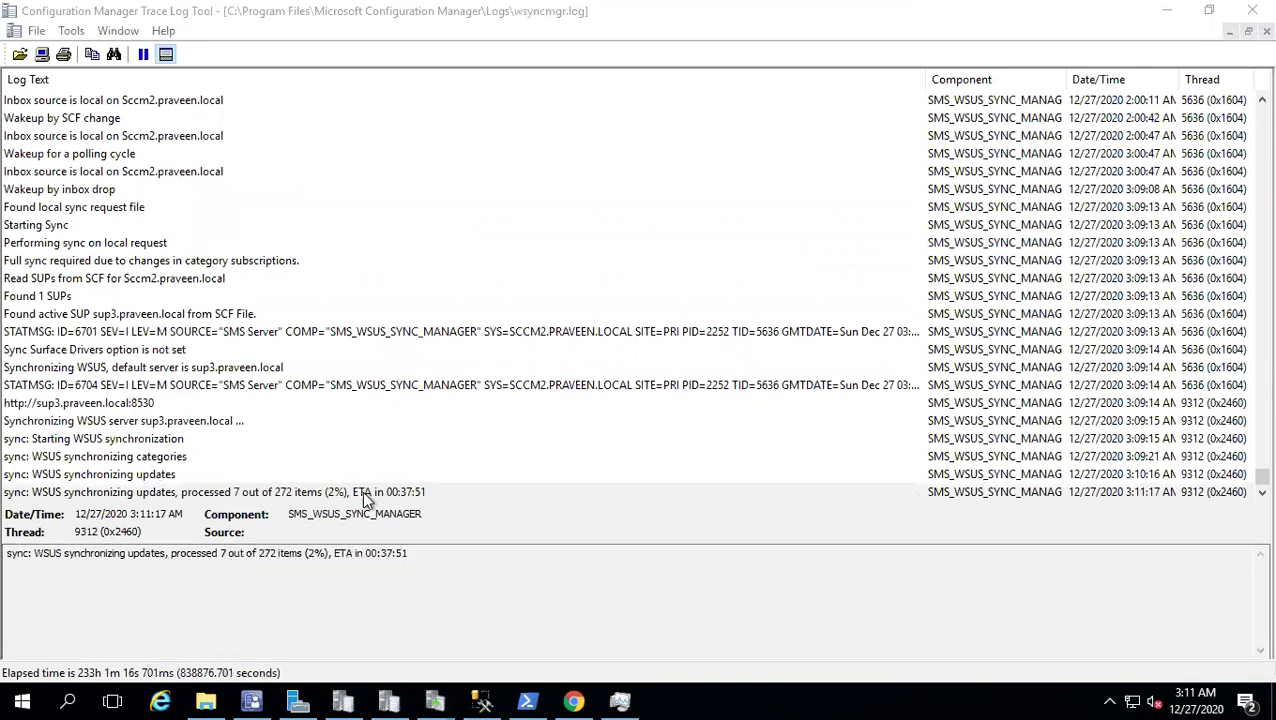
pyautogui.click(432, 692)
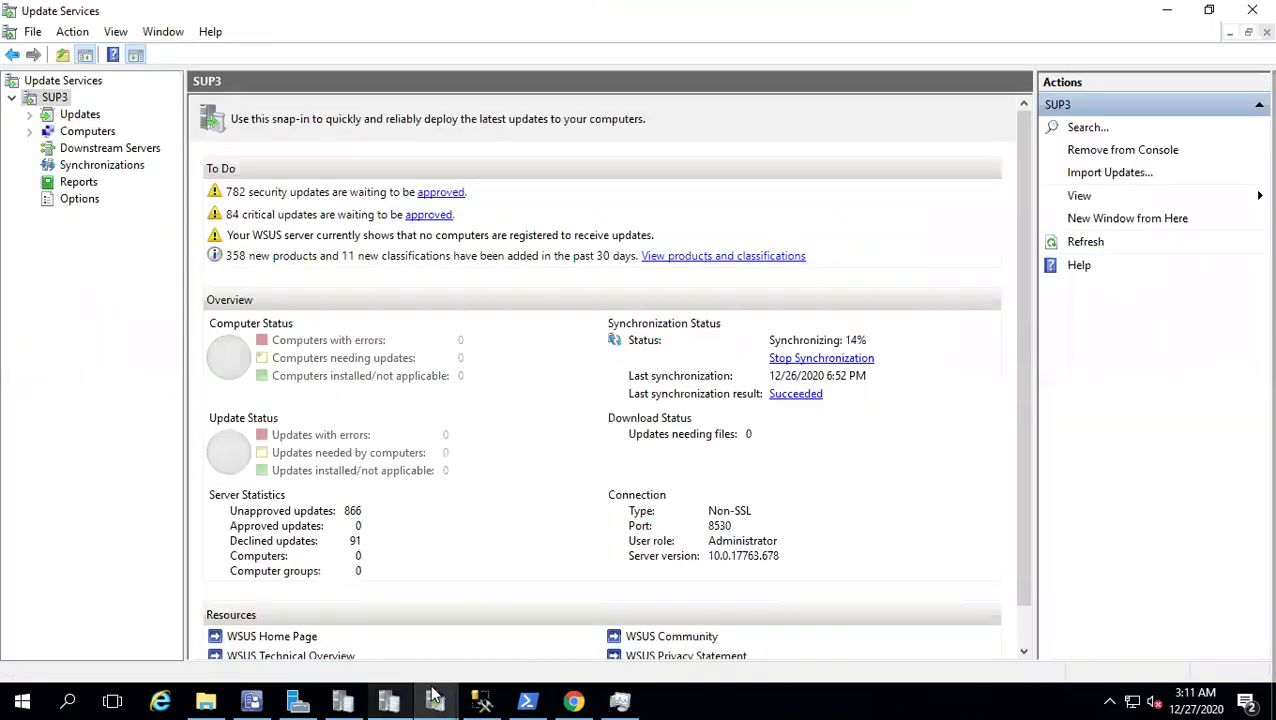
pyautogui.moveTo(432, 692)
pyautogui.click(494, 660)
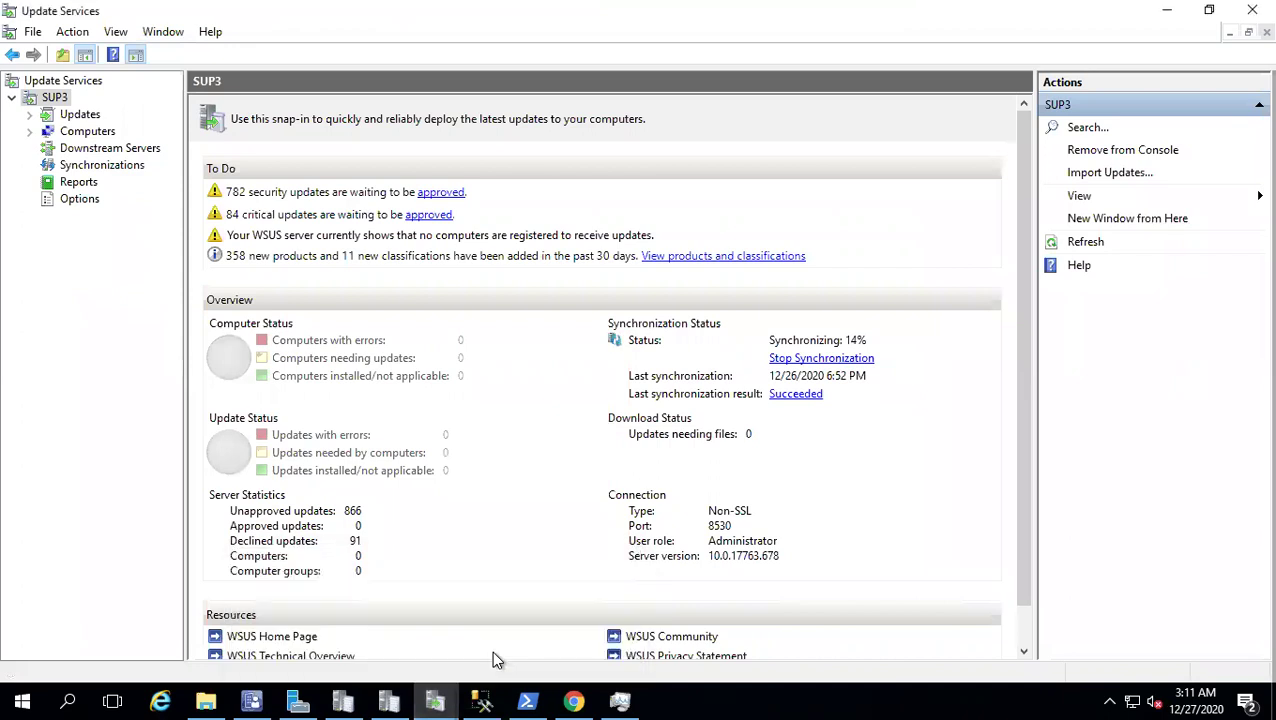
pyautogui.click(78, 116)
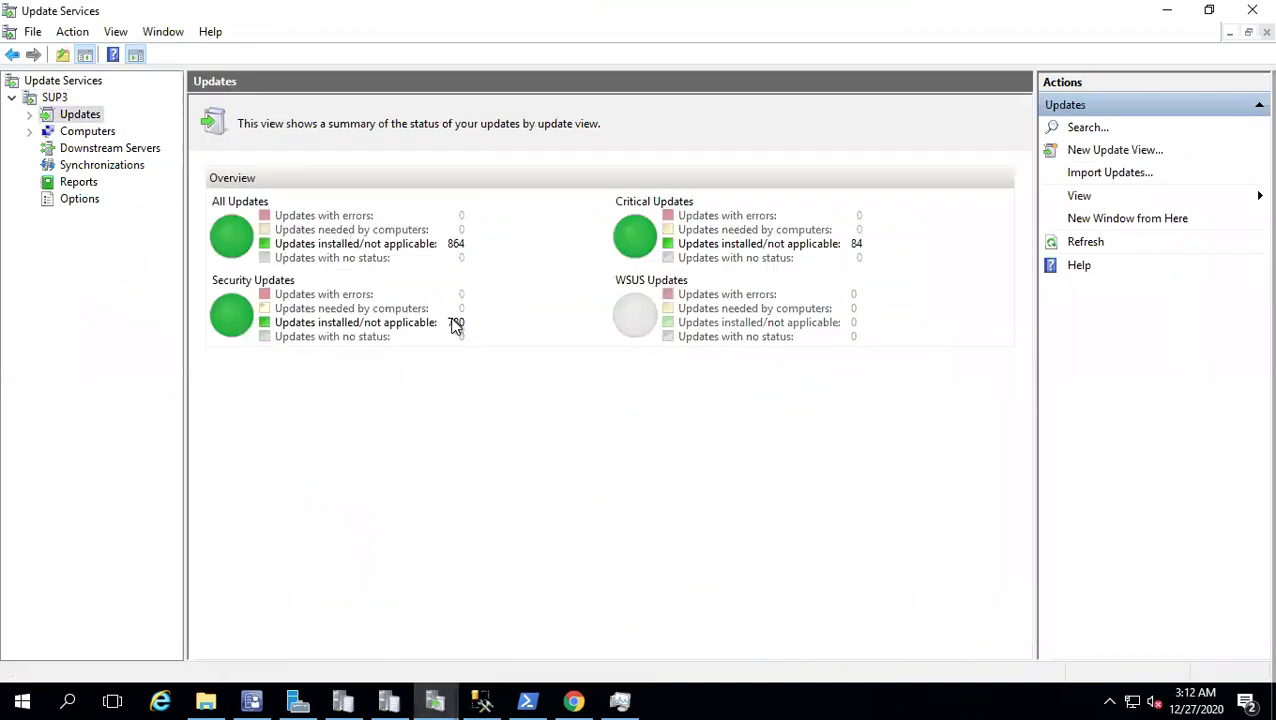
pyautogui.rightClick(80, 118)
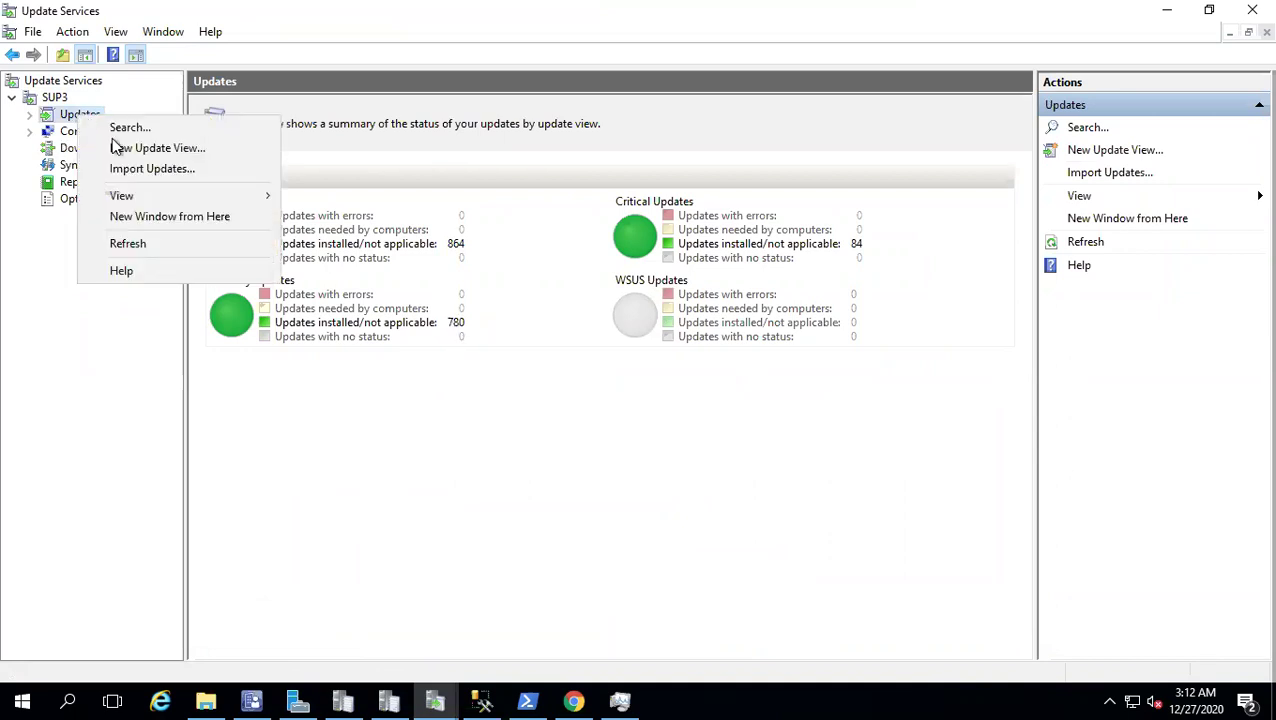
pyautogui.click(128, 244)
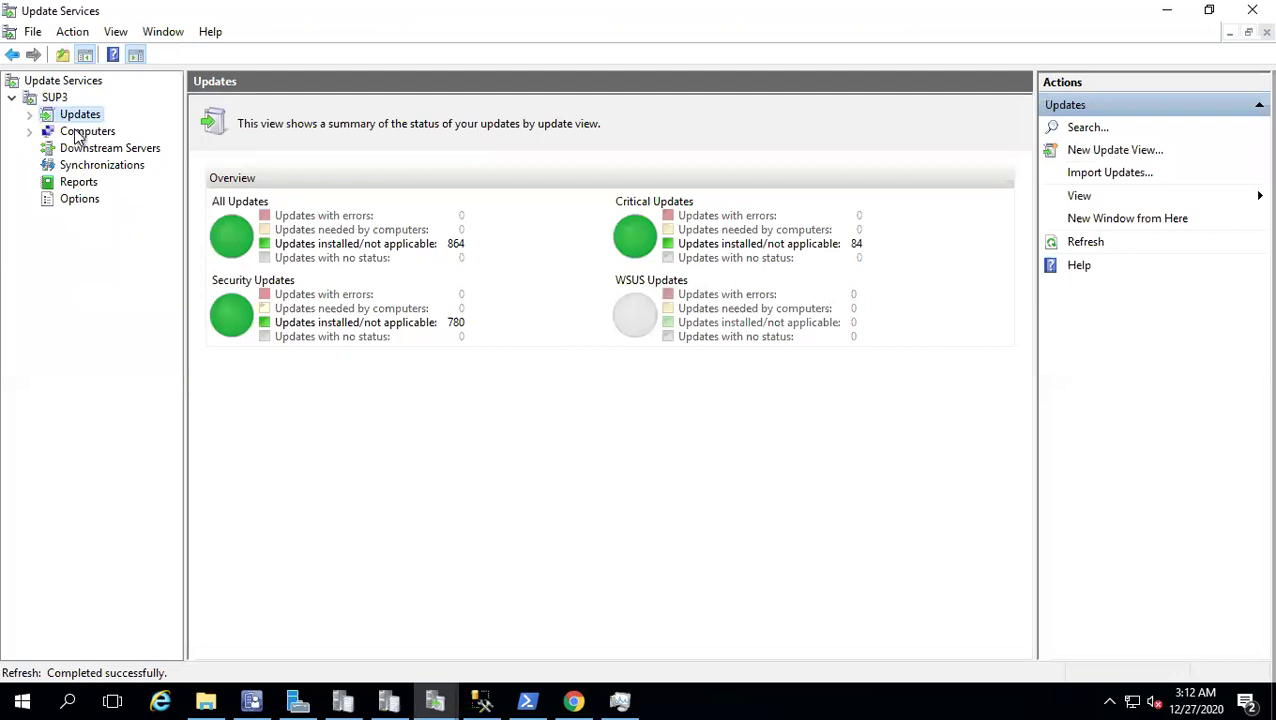
# Step: Check the synchronization status of SUP3 against its Updates summary, and open the Synchronizations history
pyautogui.click(56, 99)
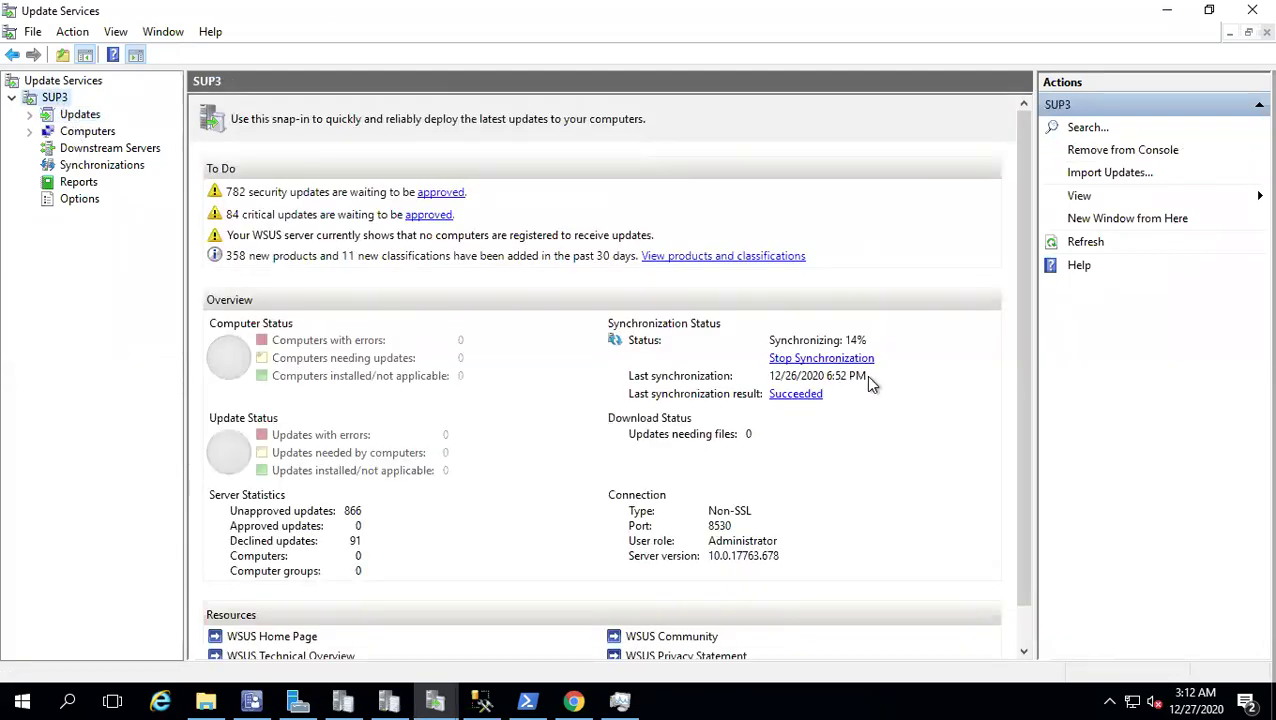
pyautogui.click(77, 117)
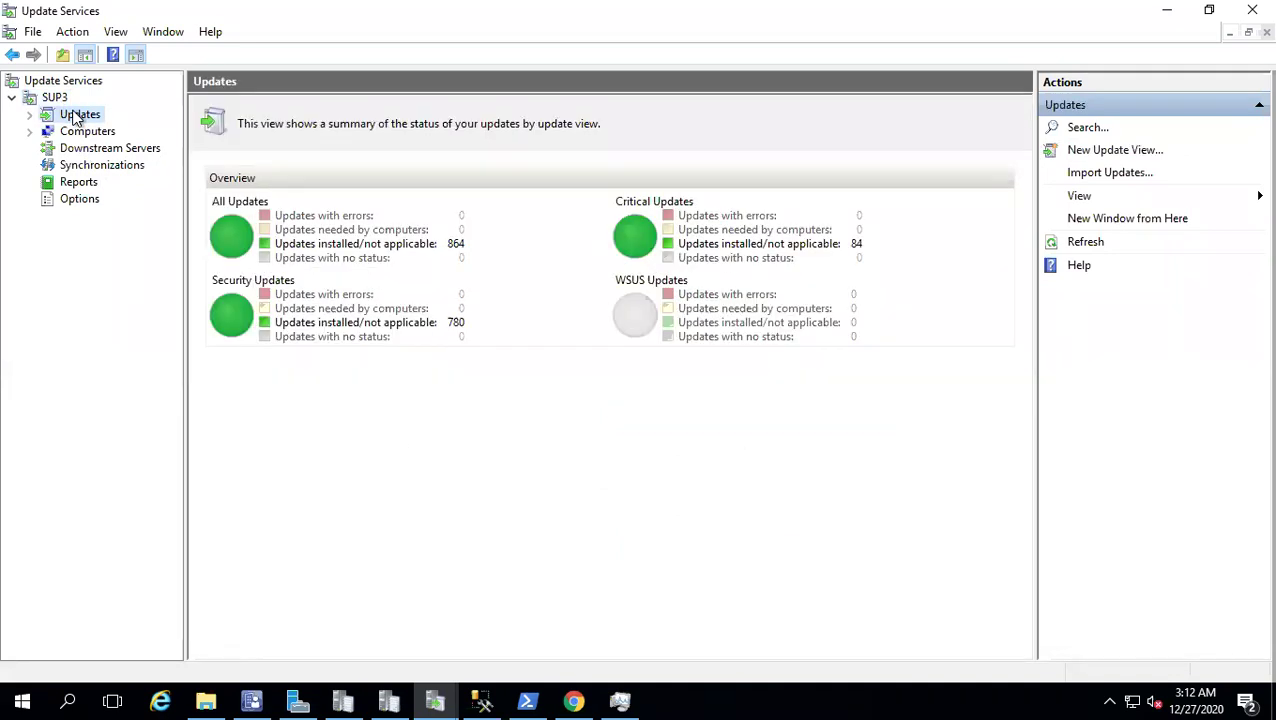
pyautogui.click(102, 168)
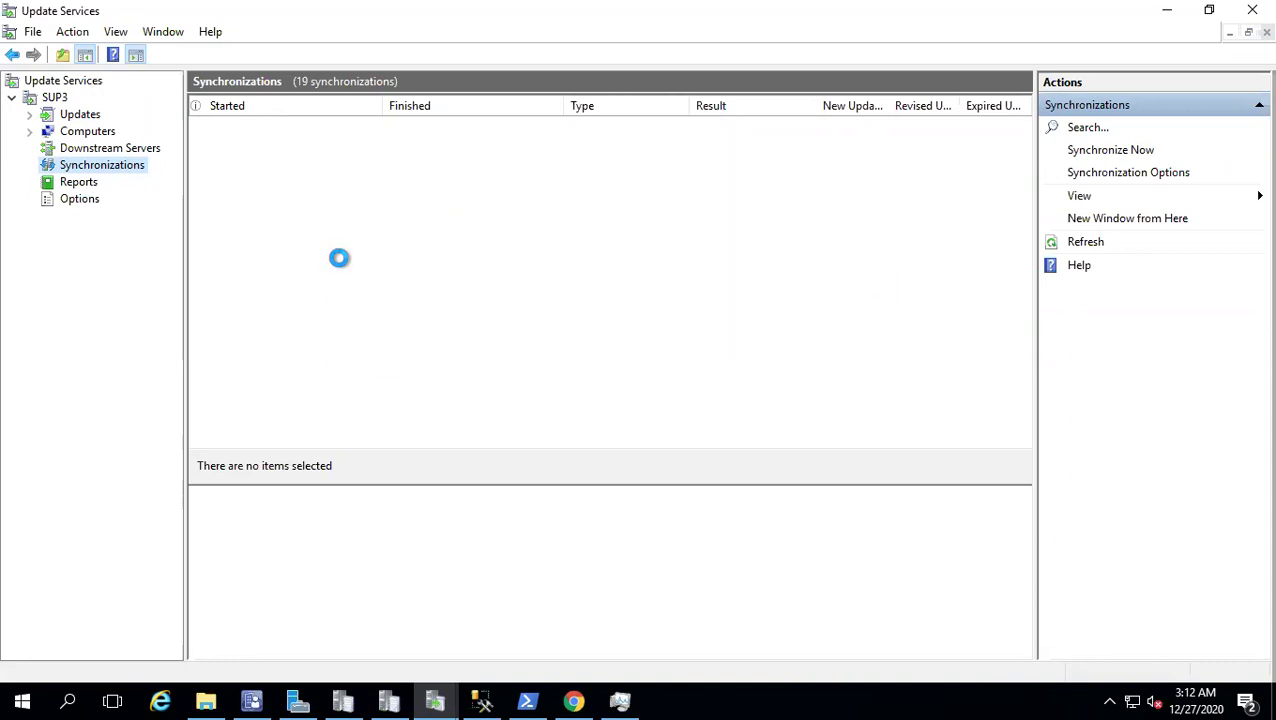
# Step: Compare synchronization progress in wsyncmgr.log with the Update Services history, and review the log entries of the previous synchronization
pyautogui.click(348, 696)
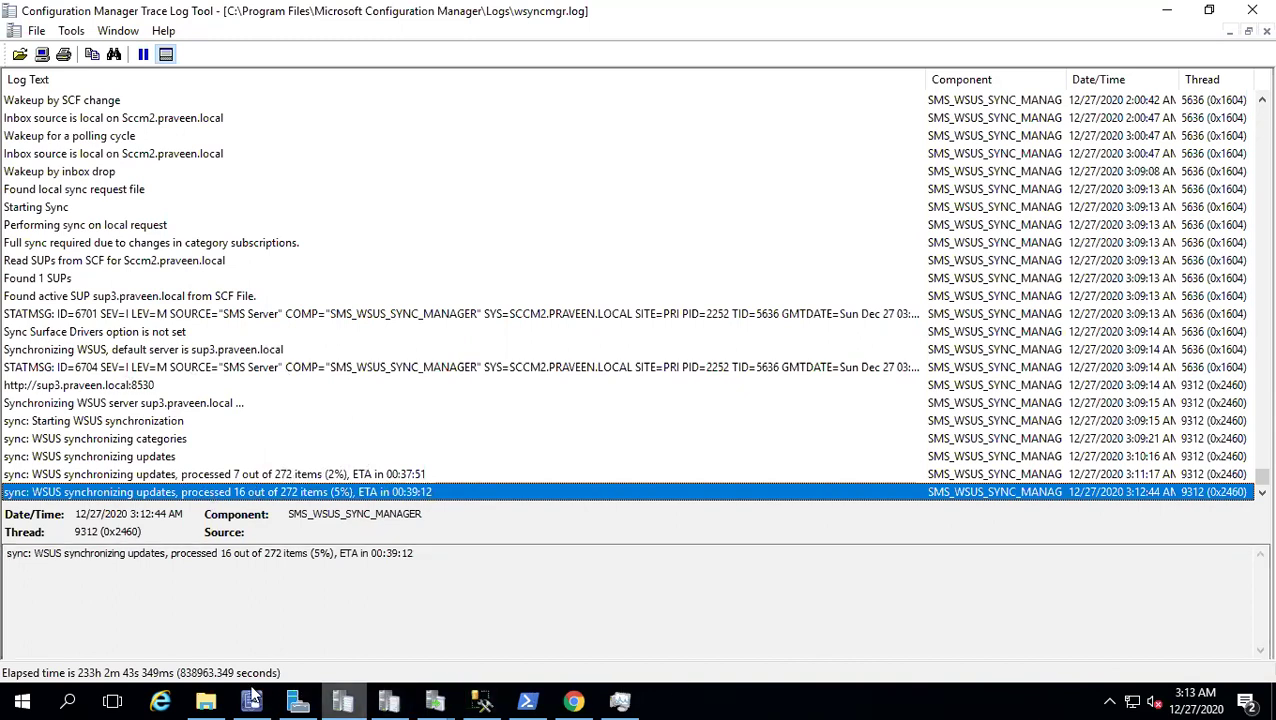
pyautogui.click(435, 701)
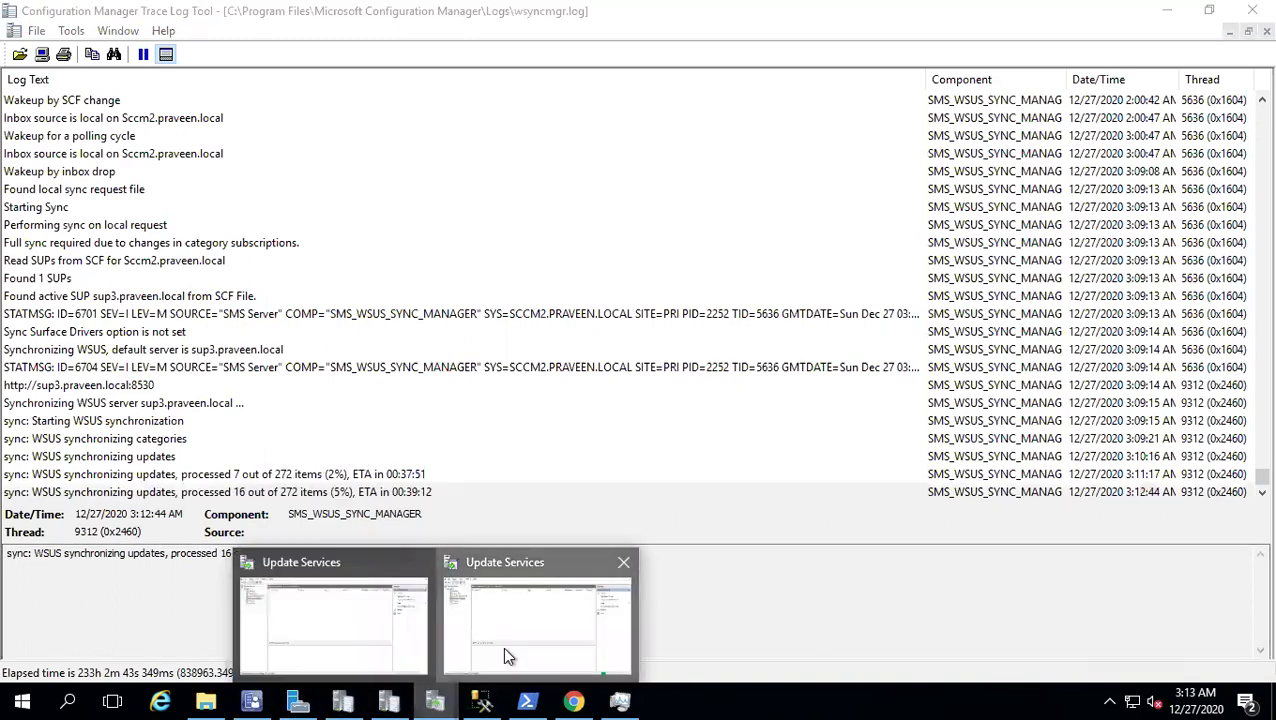
pyautogui.click(502, 646)
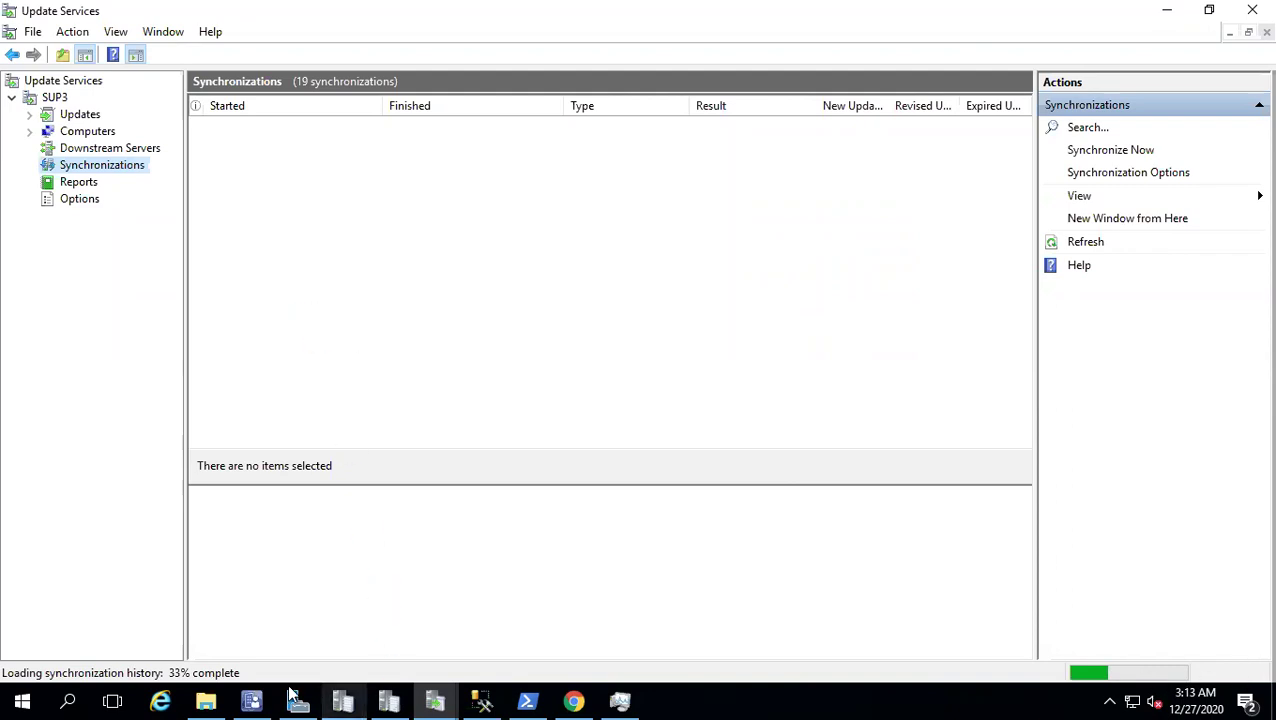
pyautogui.click(343, 700)
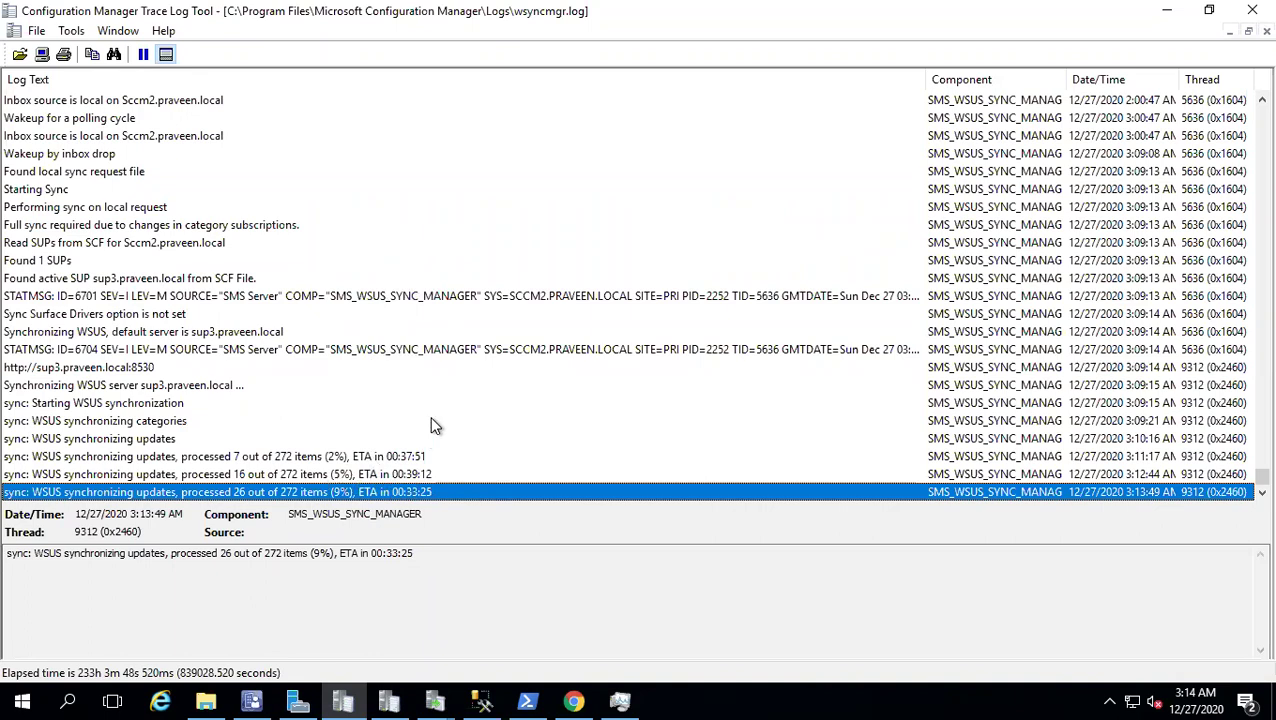
pyautogui.scroll(12, 433, 421)
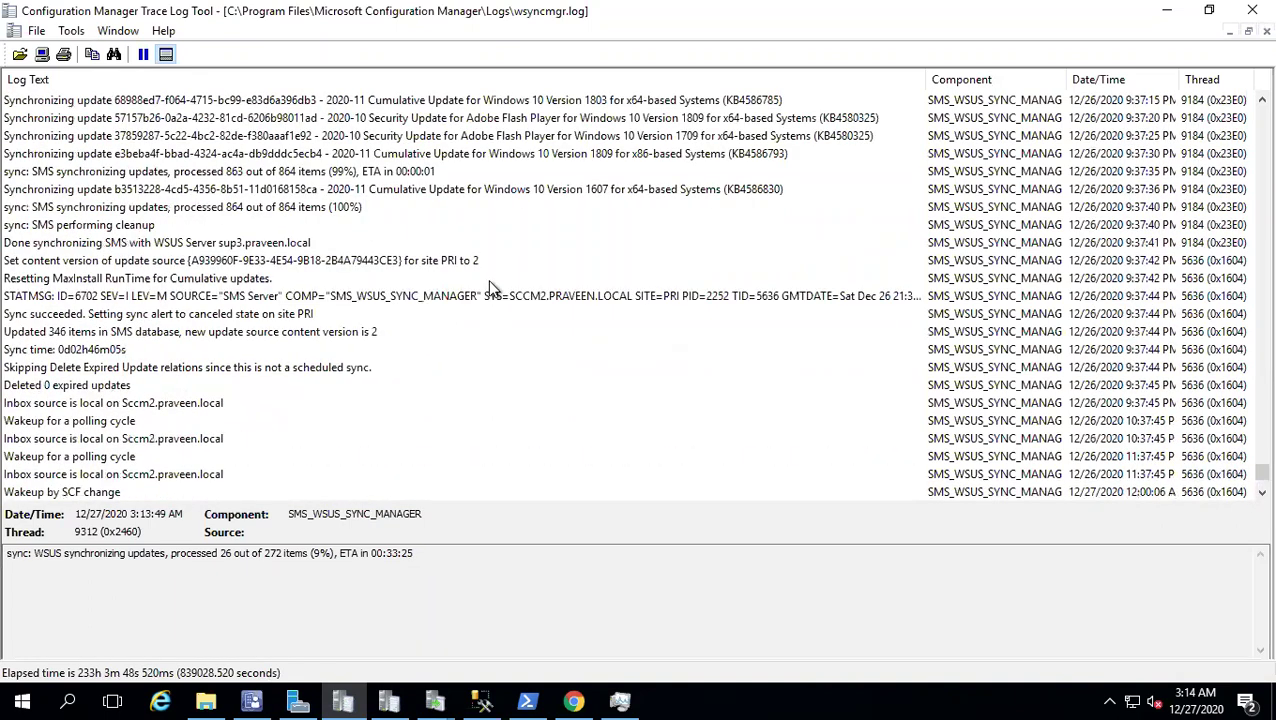
# Step: Review the previous synchronization's skipped and synchronized update entries in wsyncmgr.log, through to its completion messages
pyautogui.scroll(10, 489, 287)
pyautogui.scroll(10, 489, 287)
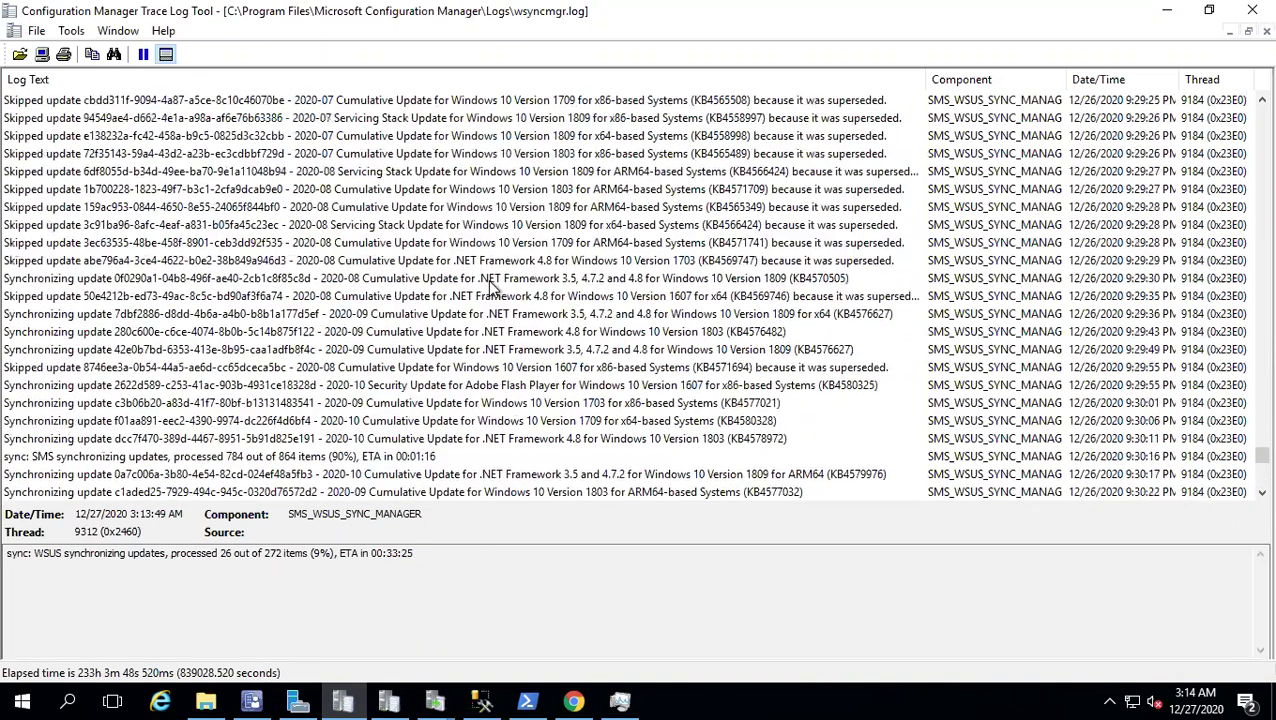
pyautogui.scroll(10, 489, 287)
pyautogui.scroll(15, 489, 287)
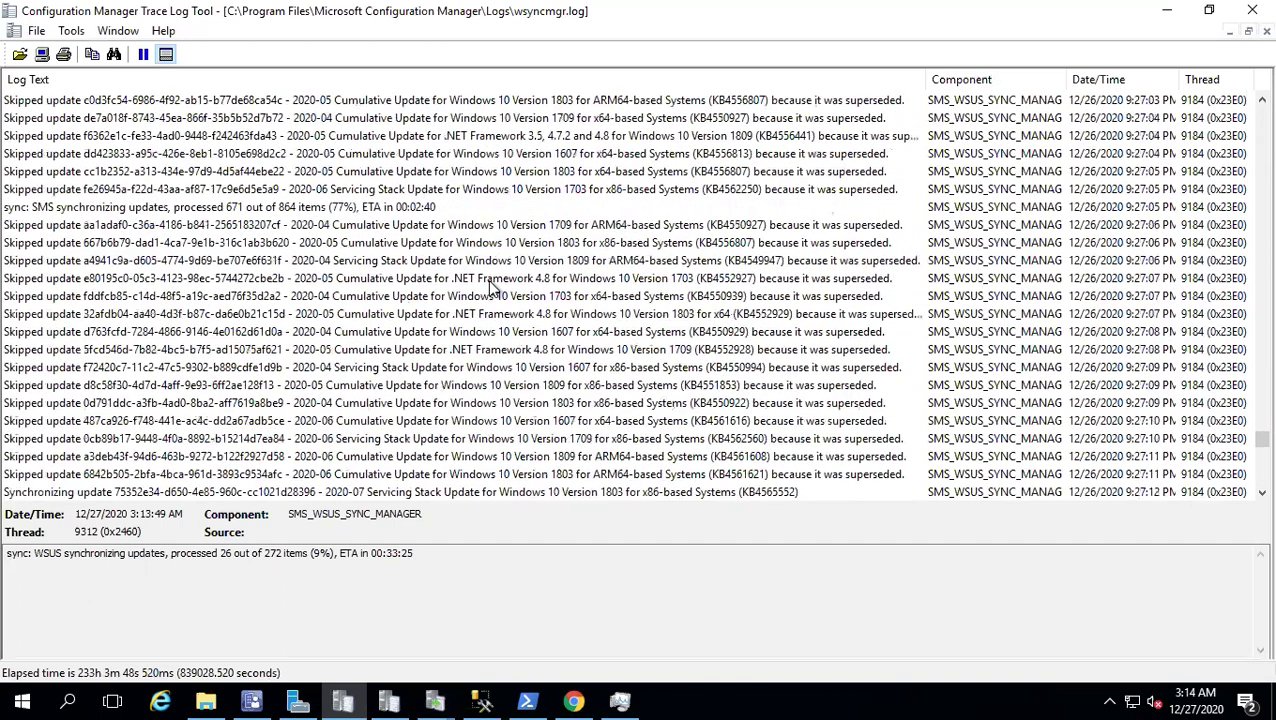
pyautogui.scroll(10, 489, 287)
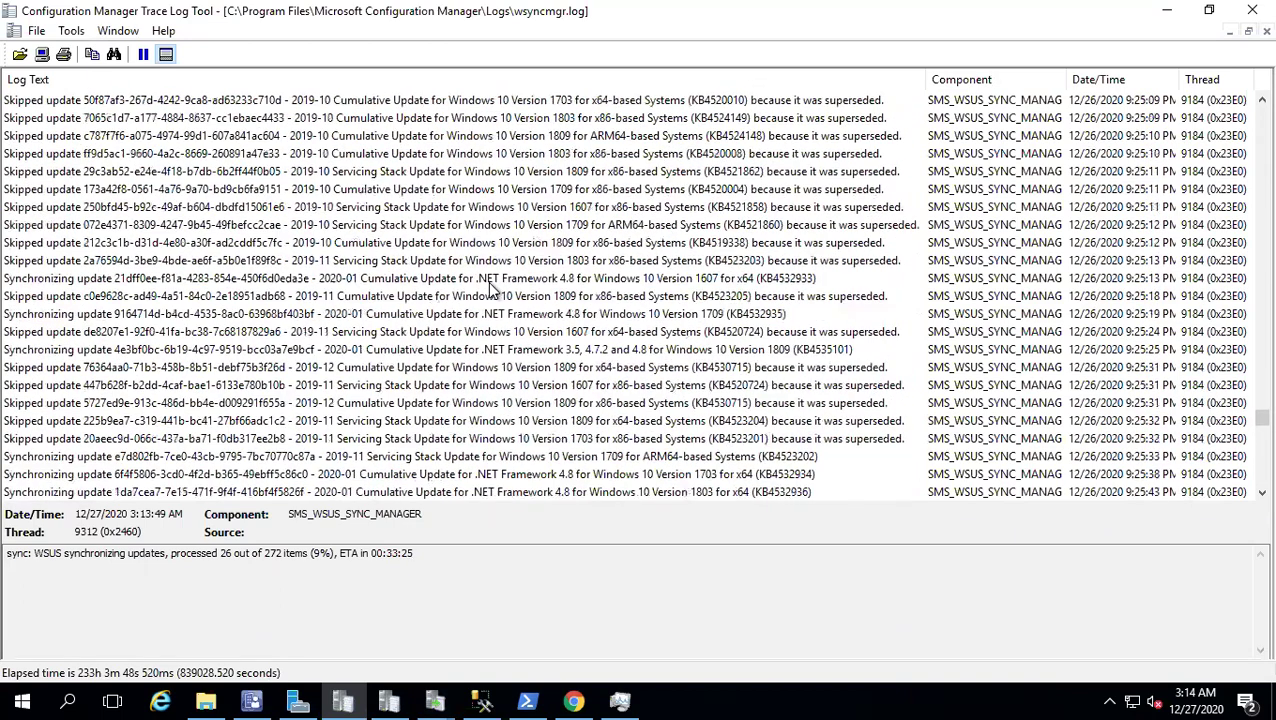
pyautogui.scroll(10, 489, 287)
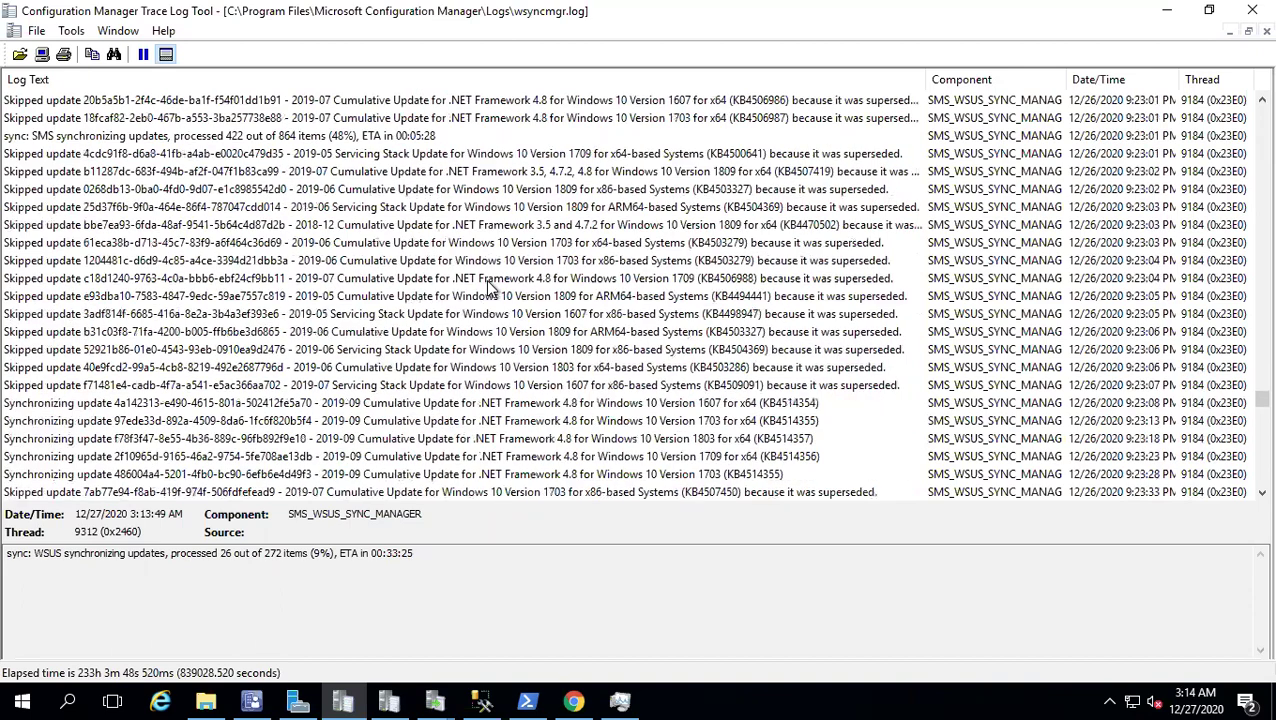
pyautogui.scroll(-5, 489, 287)
pyautogui.scroll(-5, 540, 292)
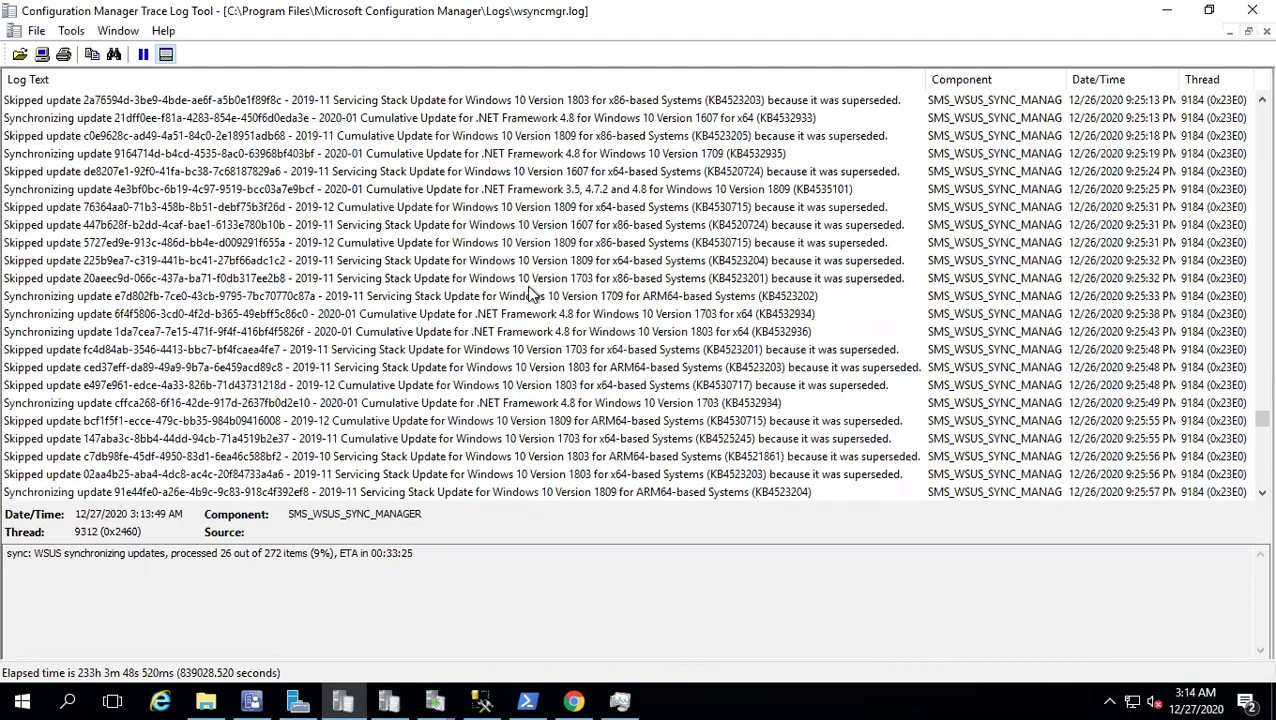
pyautogui.scroll(-5, 465, 316)
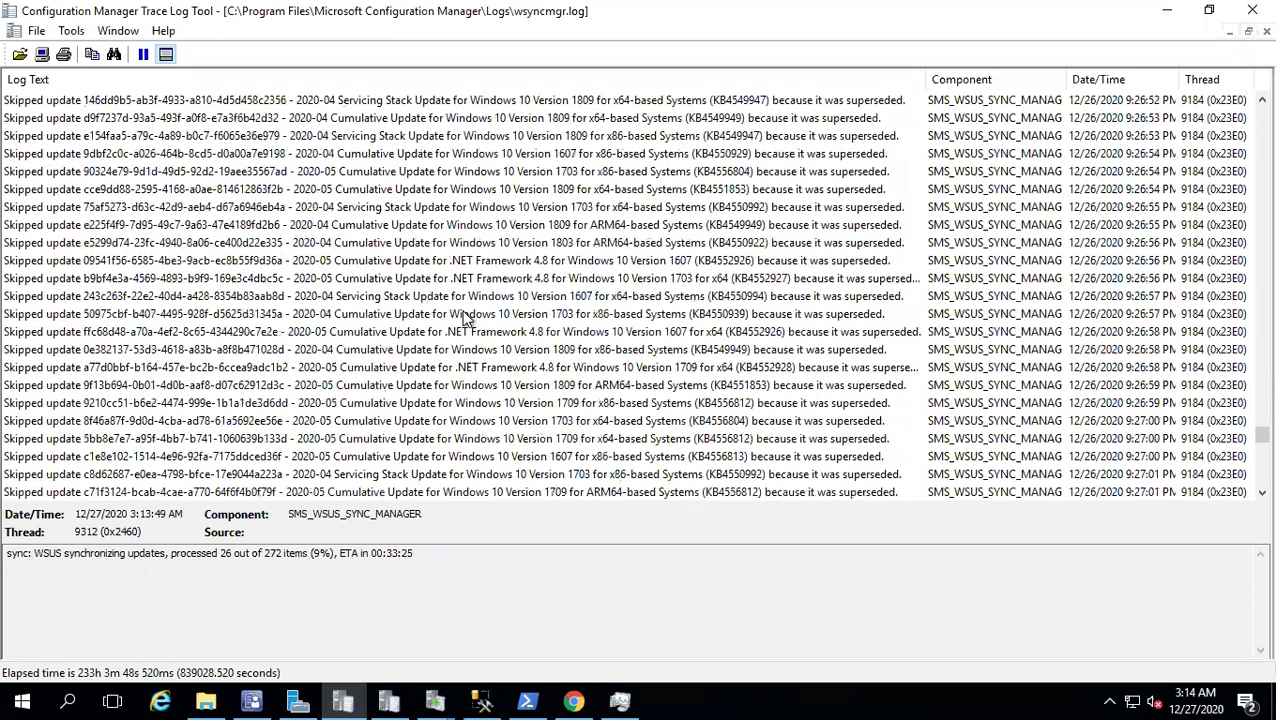
pyautogui.scroll(-15, 465, 316)
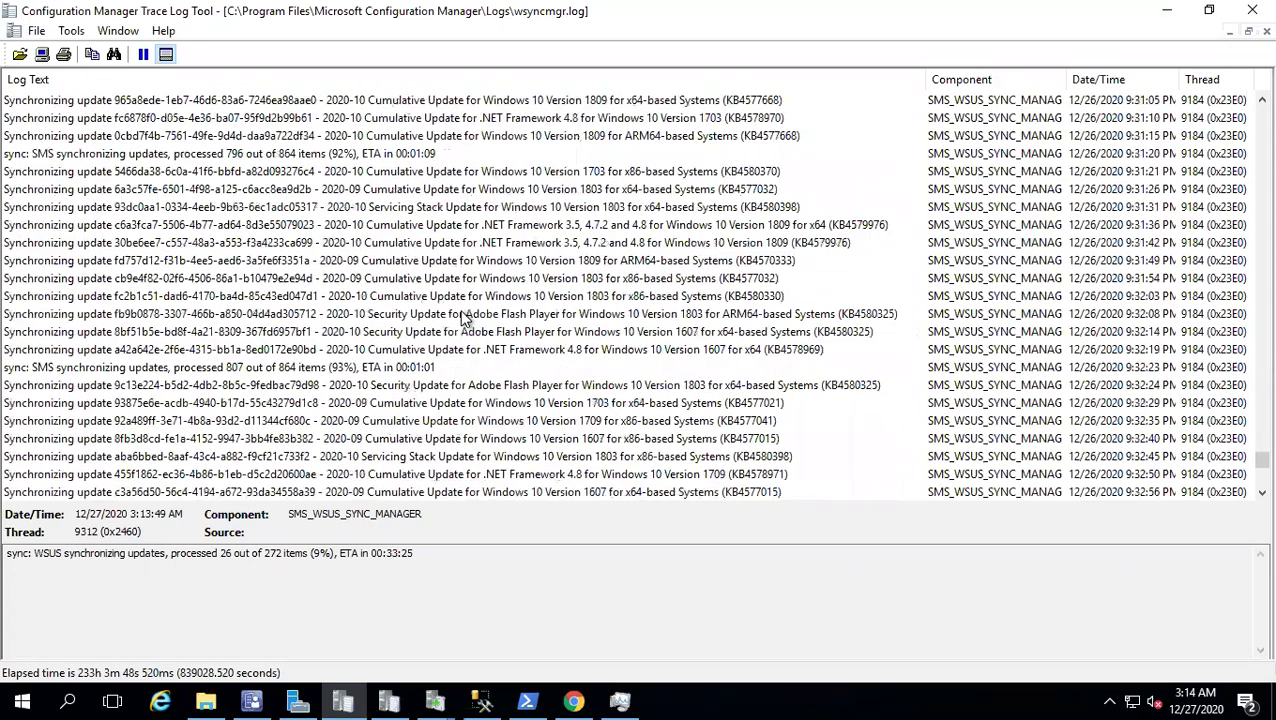
pyautogui.scroll(-15, 465, 316)
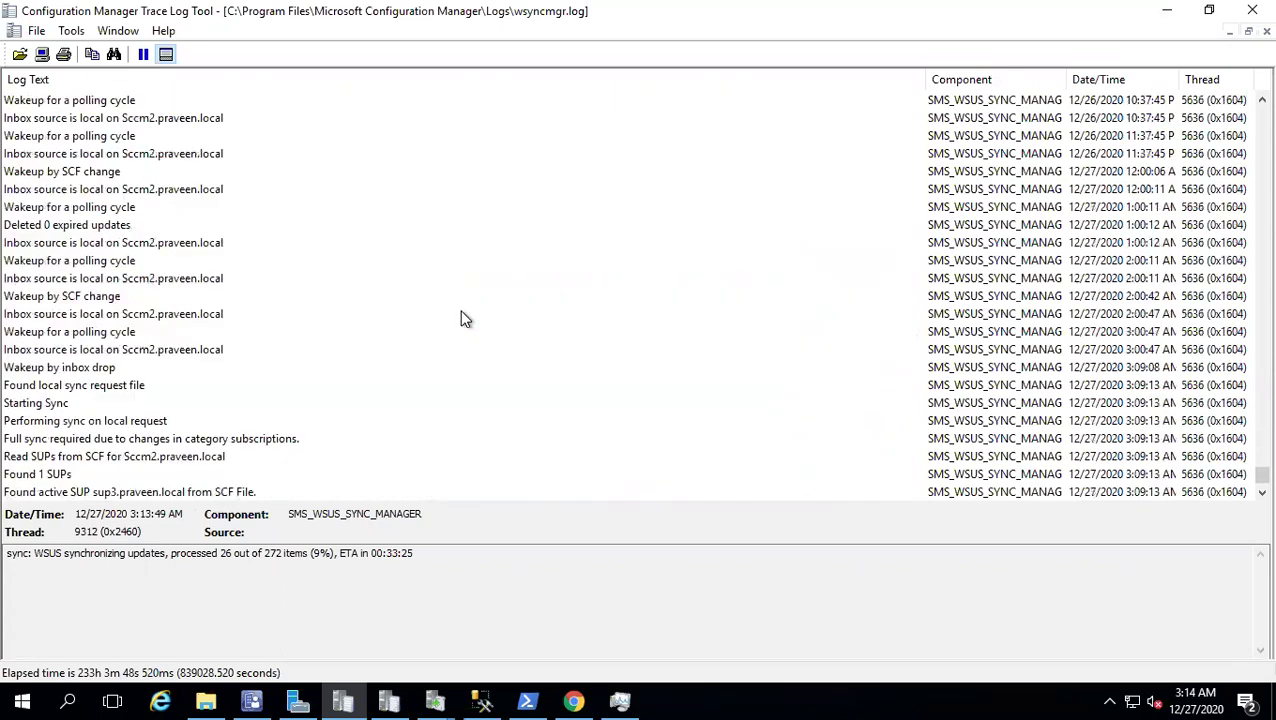
pyautogui.scroll(2, 180, 268)
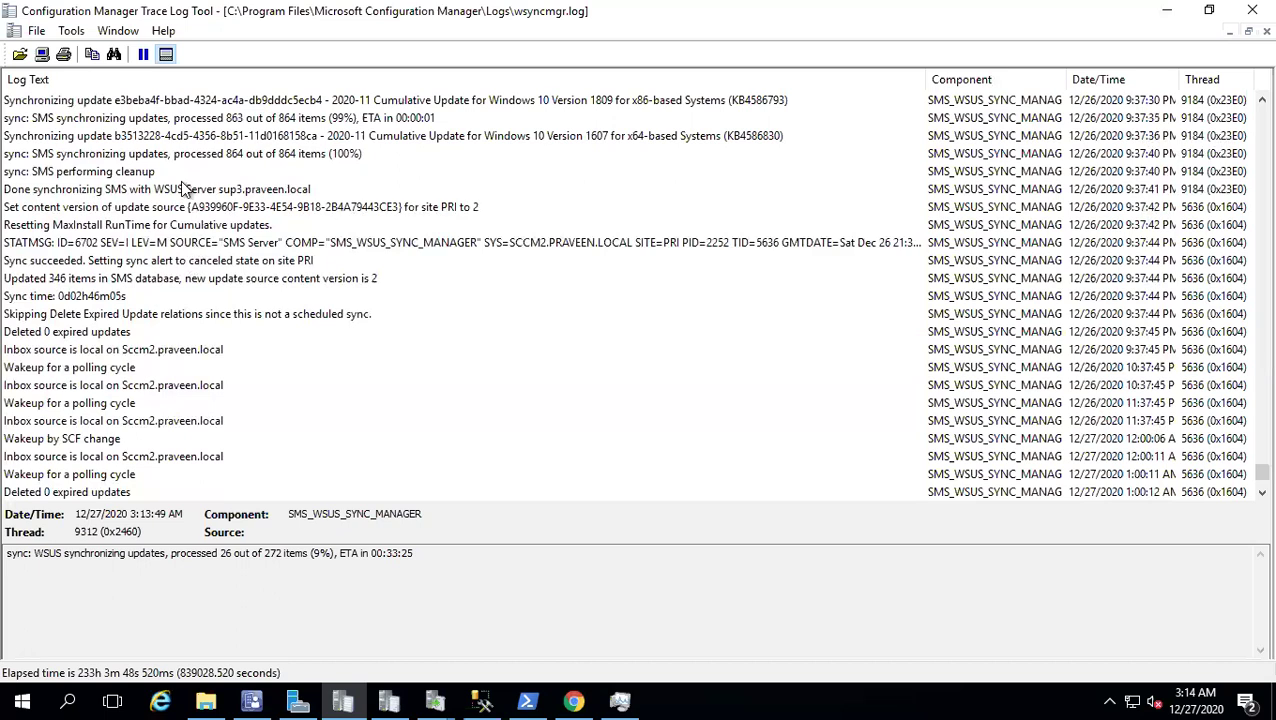
# Step: Copy the text "Sync time:" from the details of the previous synchronization's duration entry
pyautogui.click(137, 297)
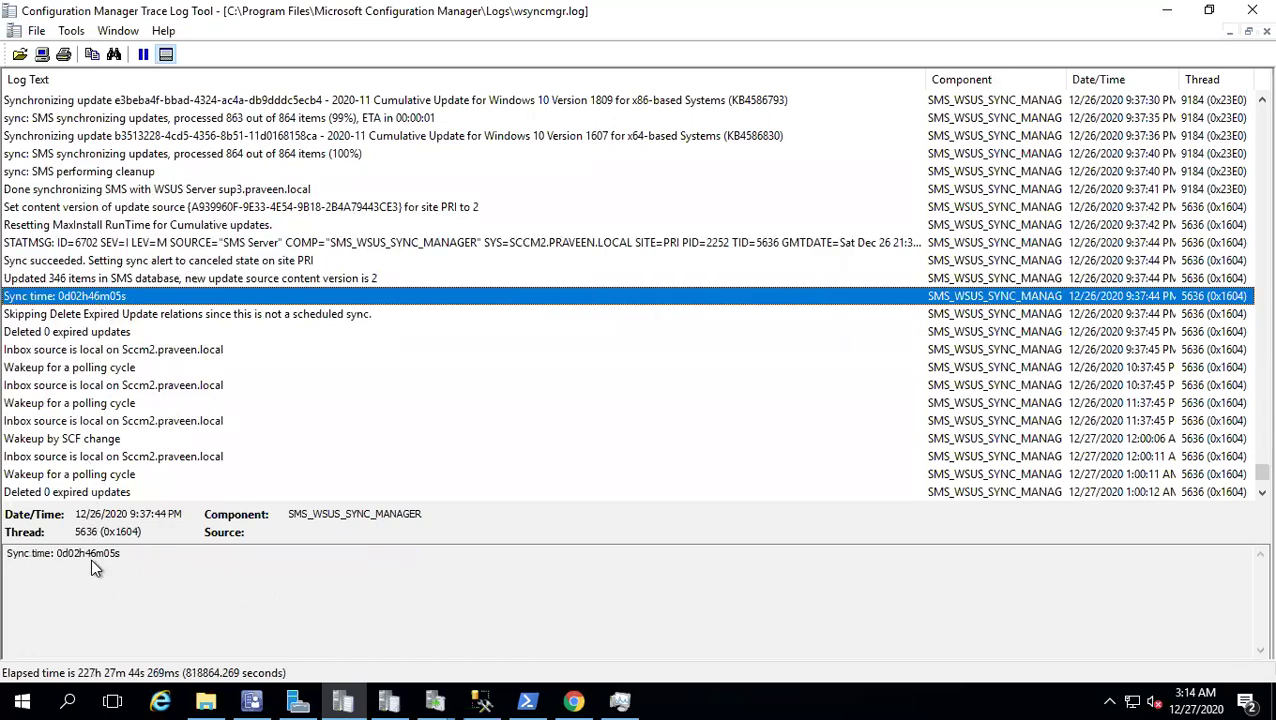
pyautogui.moveTo(140, 555); pyautogui.dragTo(9, 560)
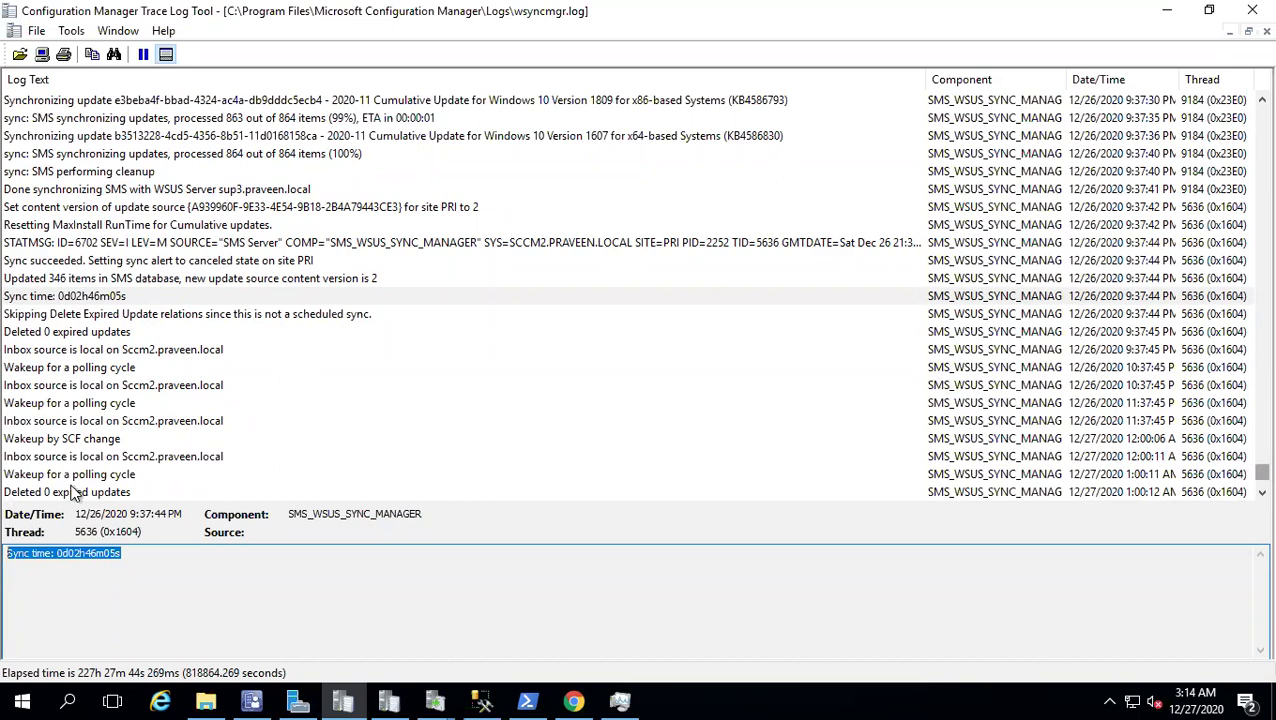
pyautogui.click(55, 553)
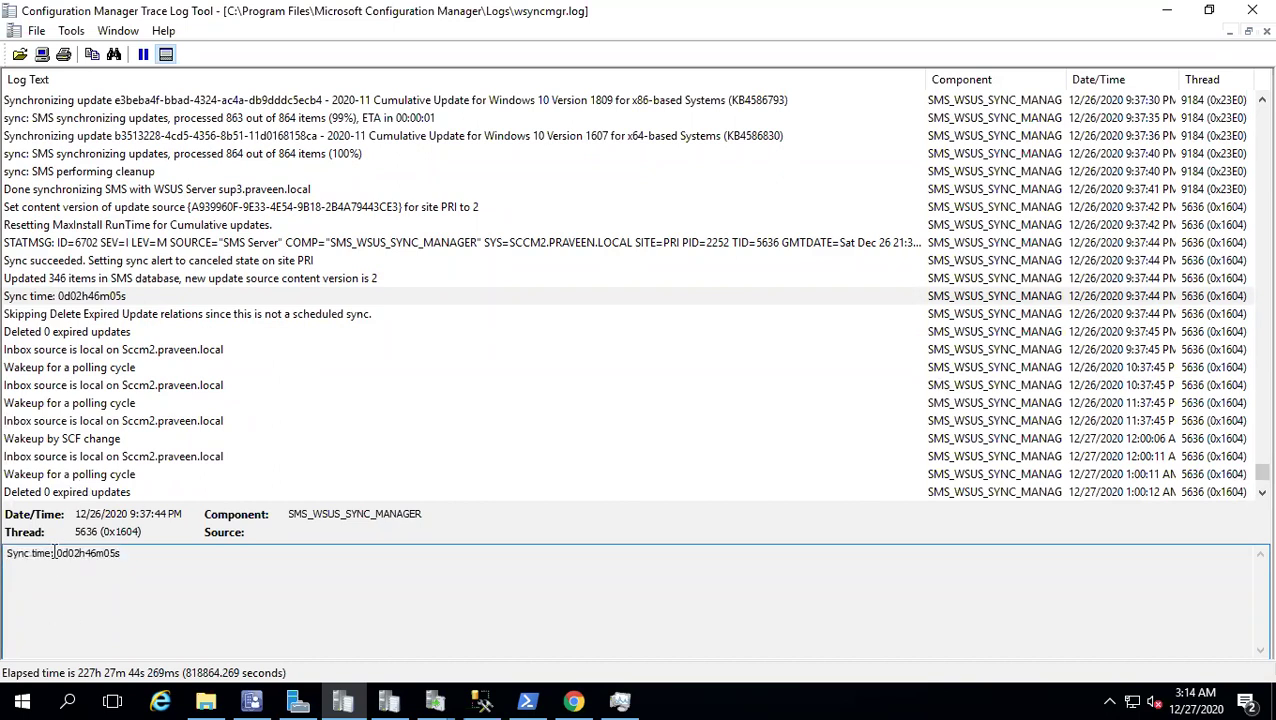
pyautogui.keyDown('shift'); pyautogui.click(8, 553); pyautogui.keyUp('shift')
pyautogui.hotkey('ctrl', 'c')
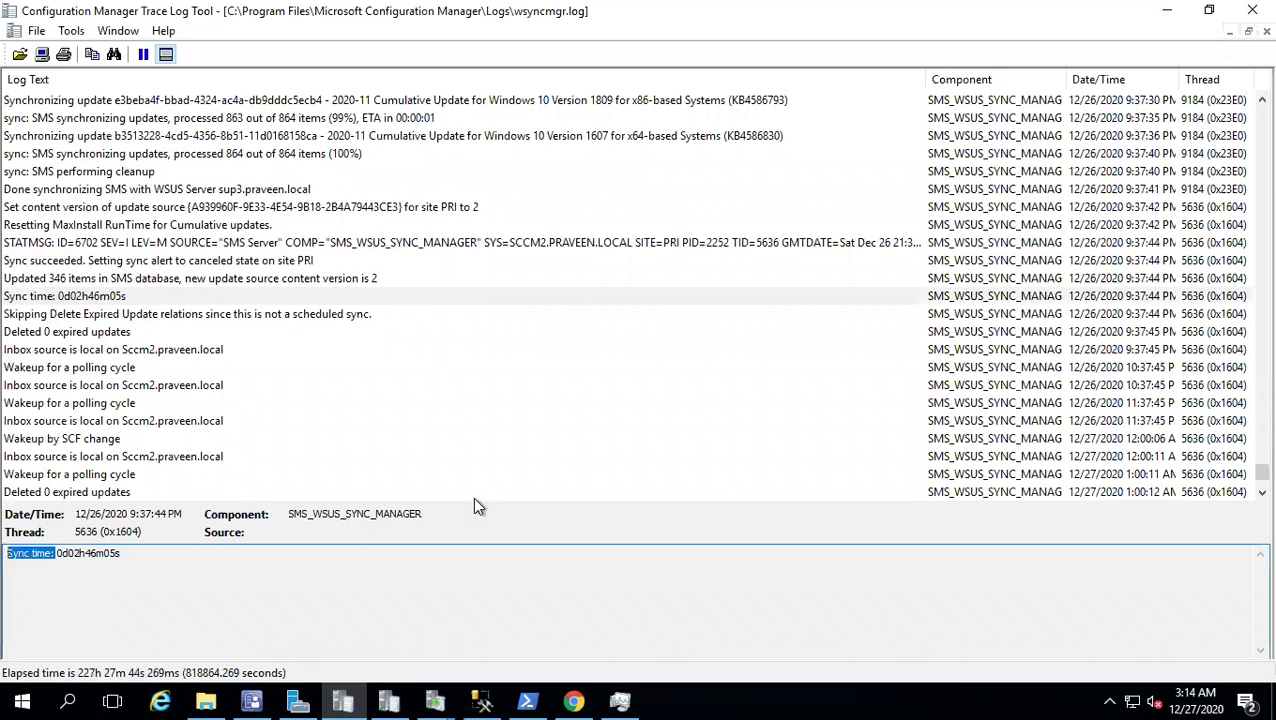
# Step: Filter the log to show only entries whose text contains "Sync time:"
pyautogui.click(72, 31)
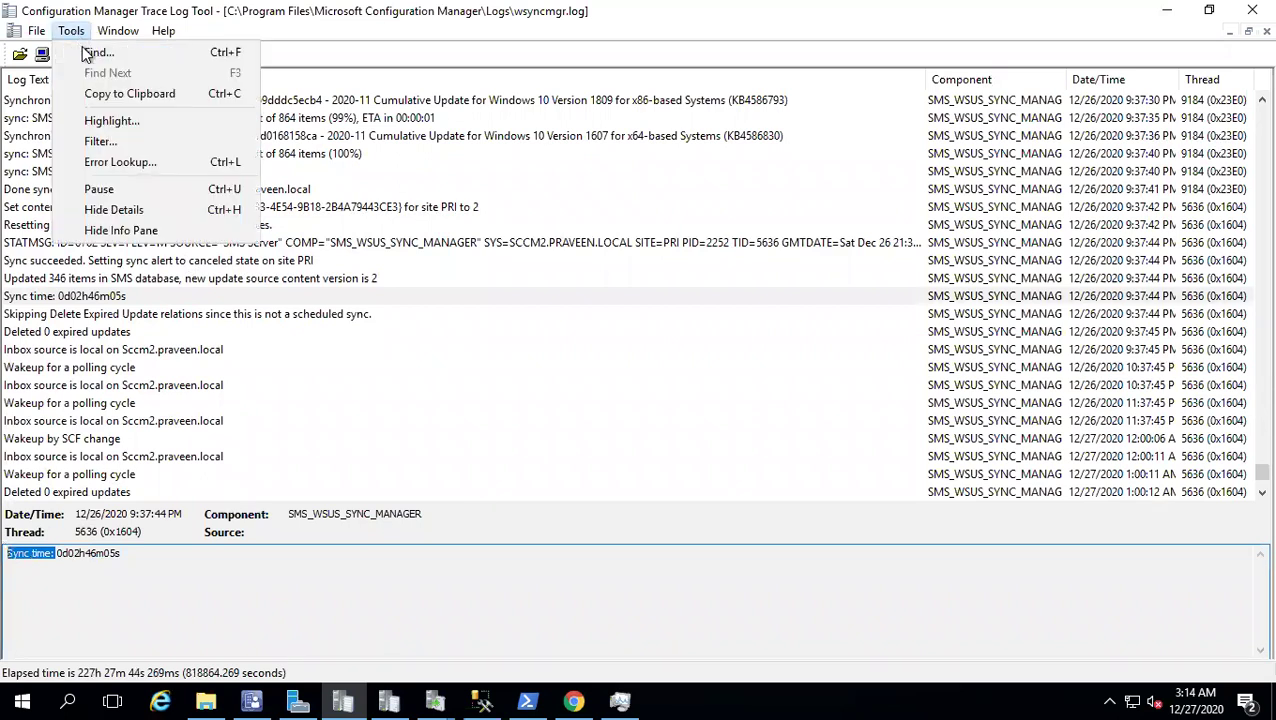
pyautogui.click(119, 142)
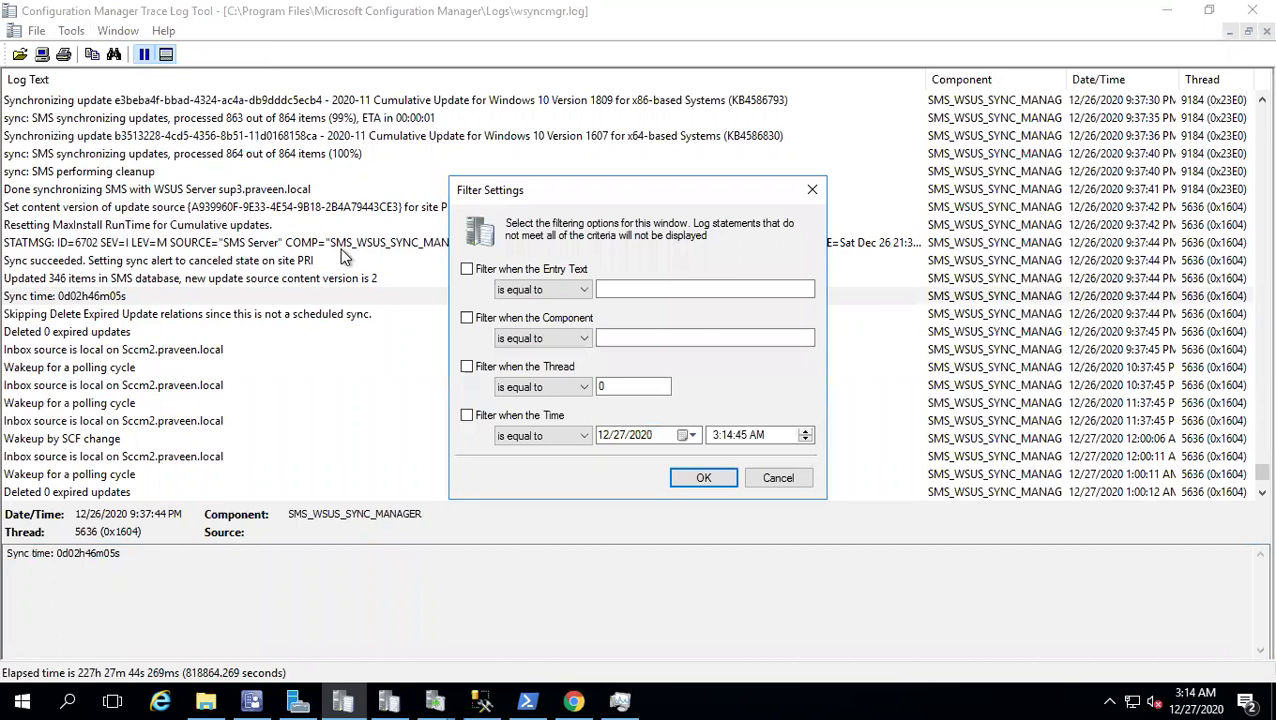
pyautogui.click(530, 289)
pyautogui.click(530, 331)
pyautogui.click(466, 269)
pyautogui.click(643, 288)
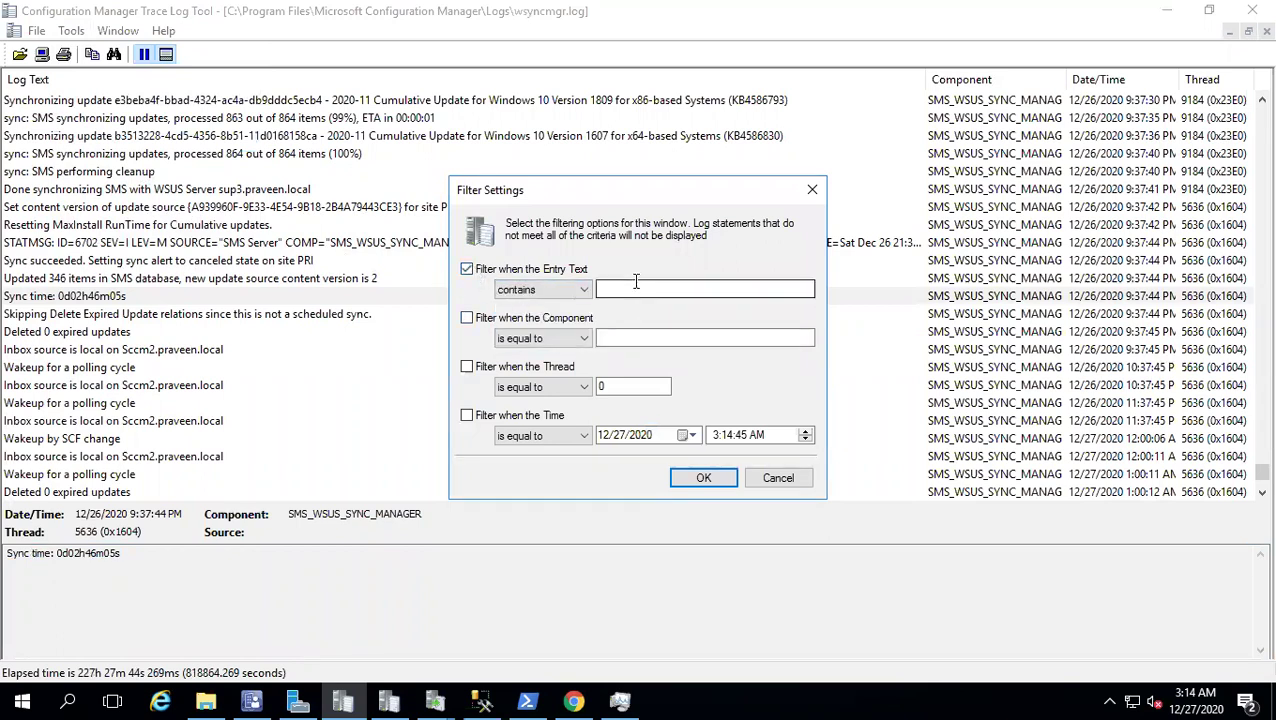
pyautogui.hotkey('ctrl', 'v')
pyautogui.click(718, 479)
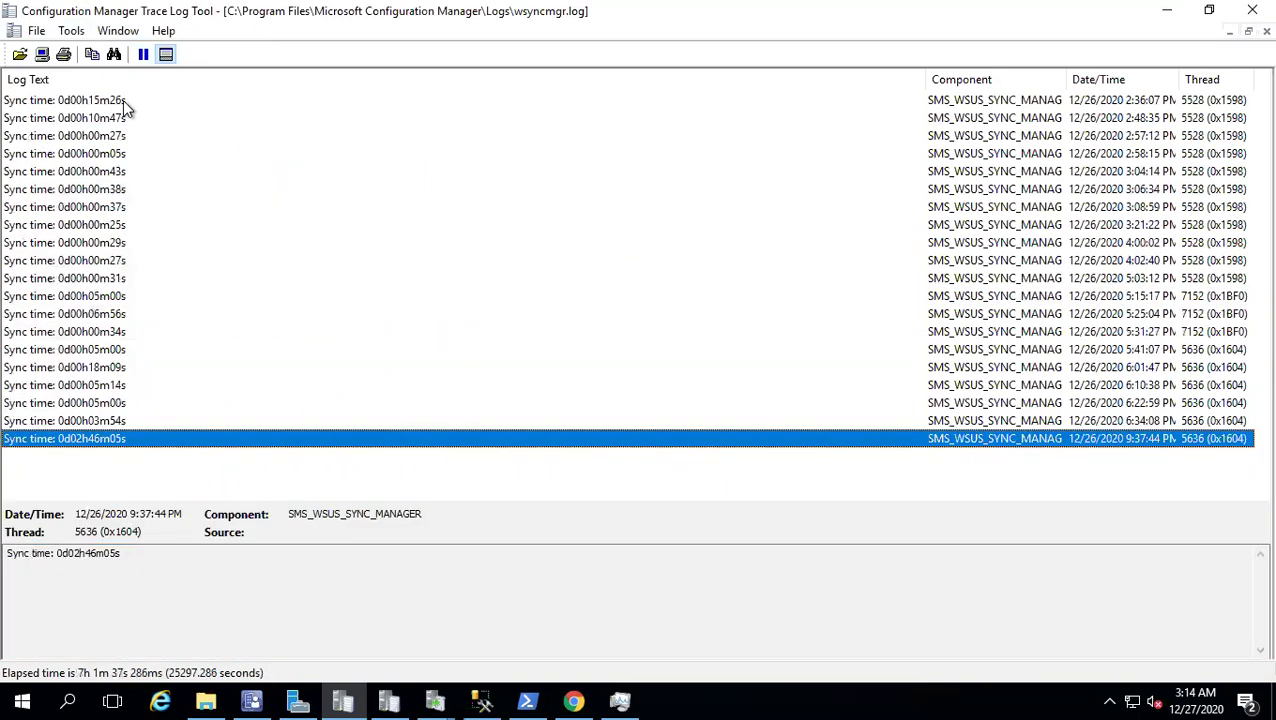
# Step: Go through the filtered sync time entries from first to last and compare the duration of each synchronization
pyautogui.click(123, 101)
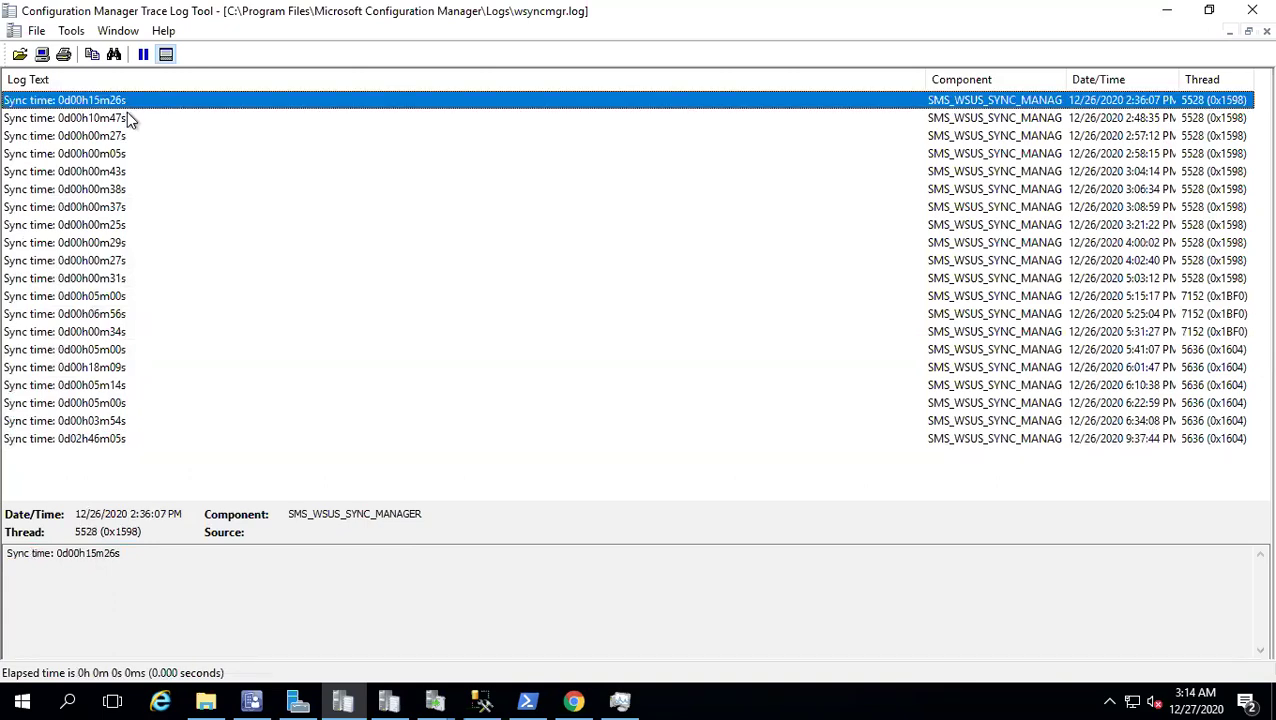
pyautogui.click(127, 118)
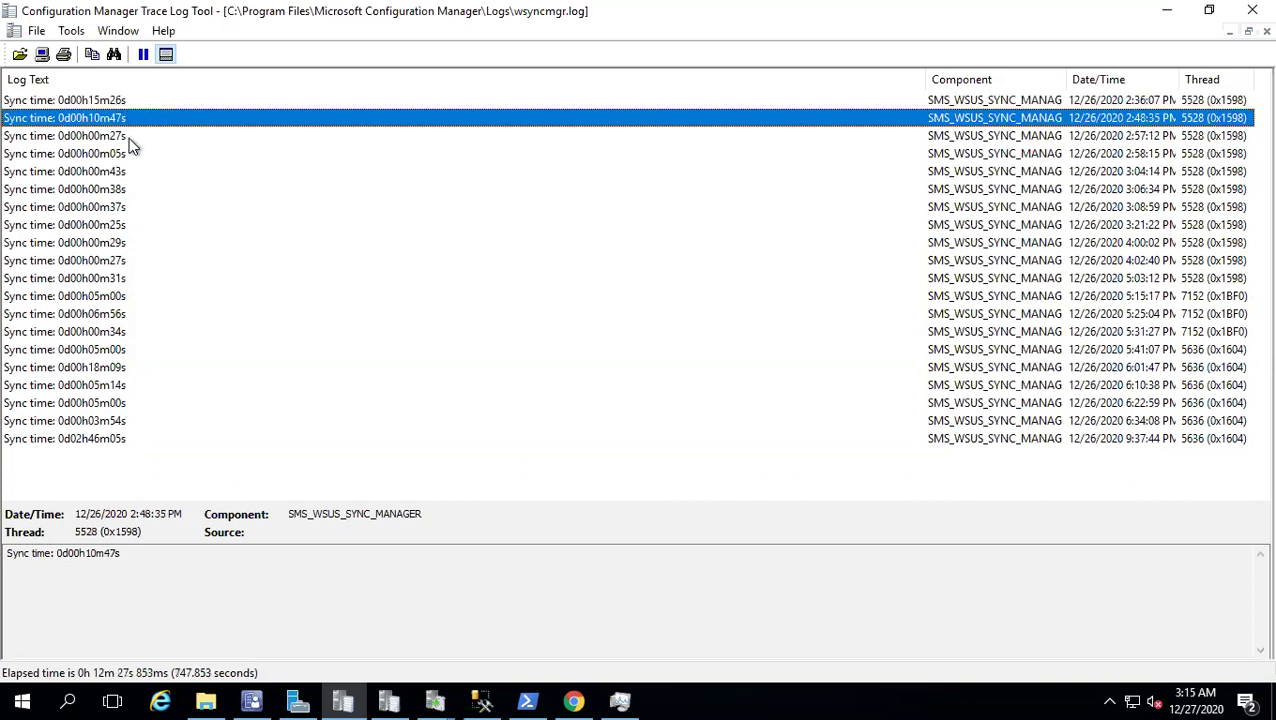
pyautogui.click(125, 153)
pyautogui.click(124, 171)
pyautogui.click(126, 207)
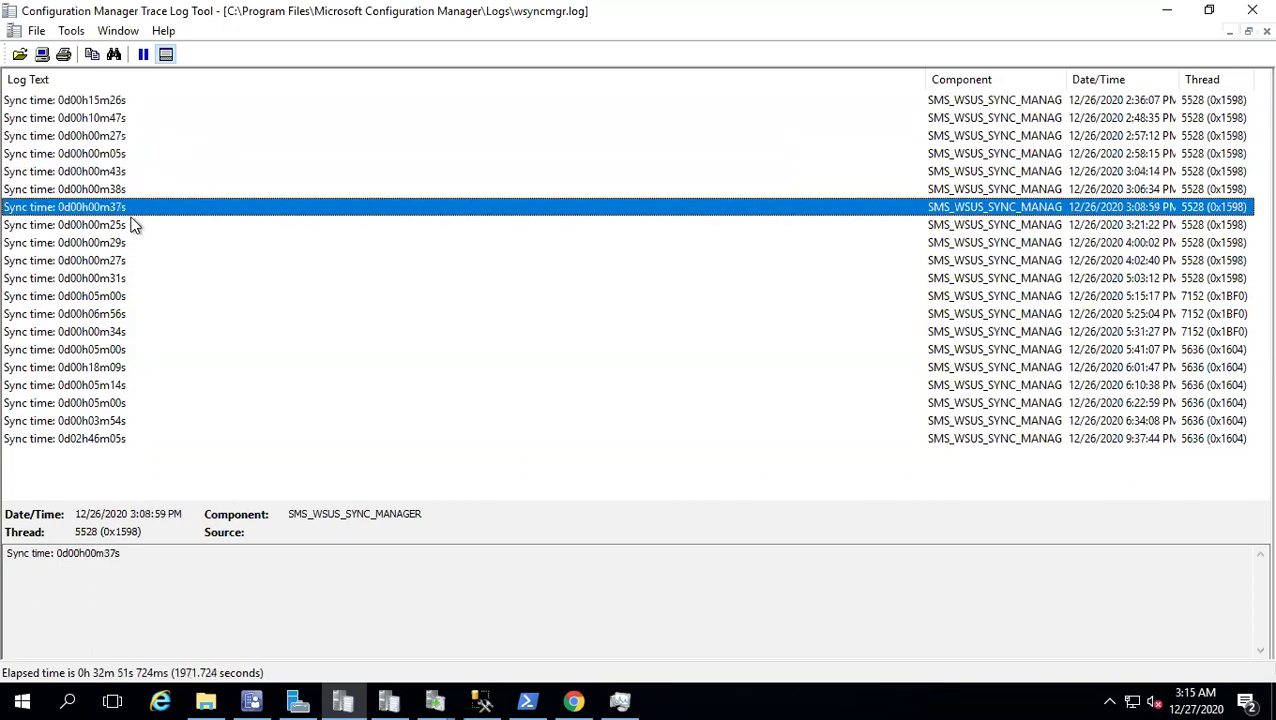
pyautogui.click(133, 225)
pyautogui.click(123, 262)
pyautogui.click(123, 294)
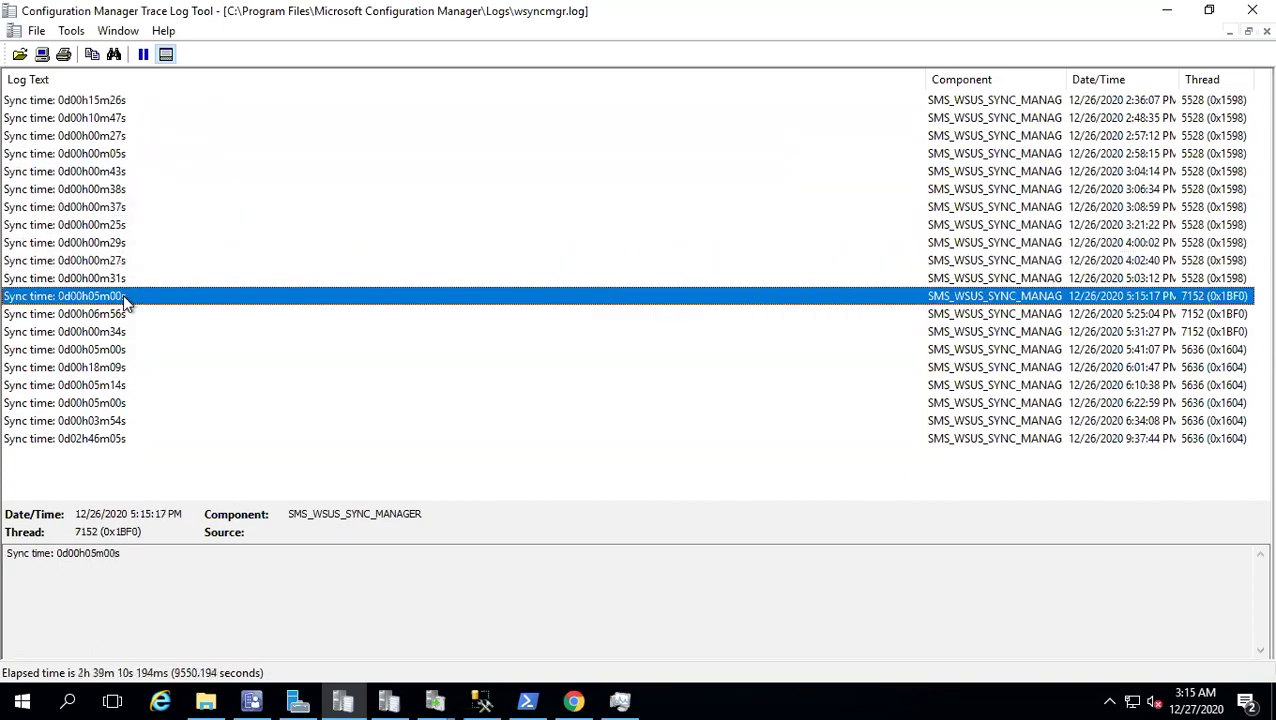
pyautogui.click(119, 327)
pyautogui.click(119, 351)
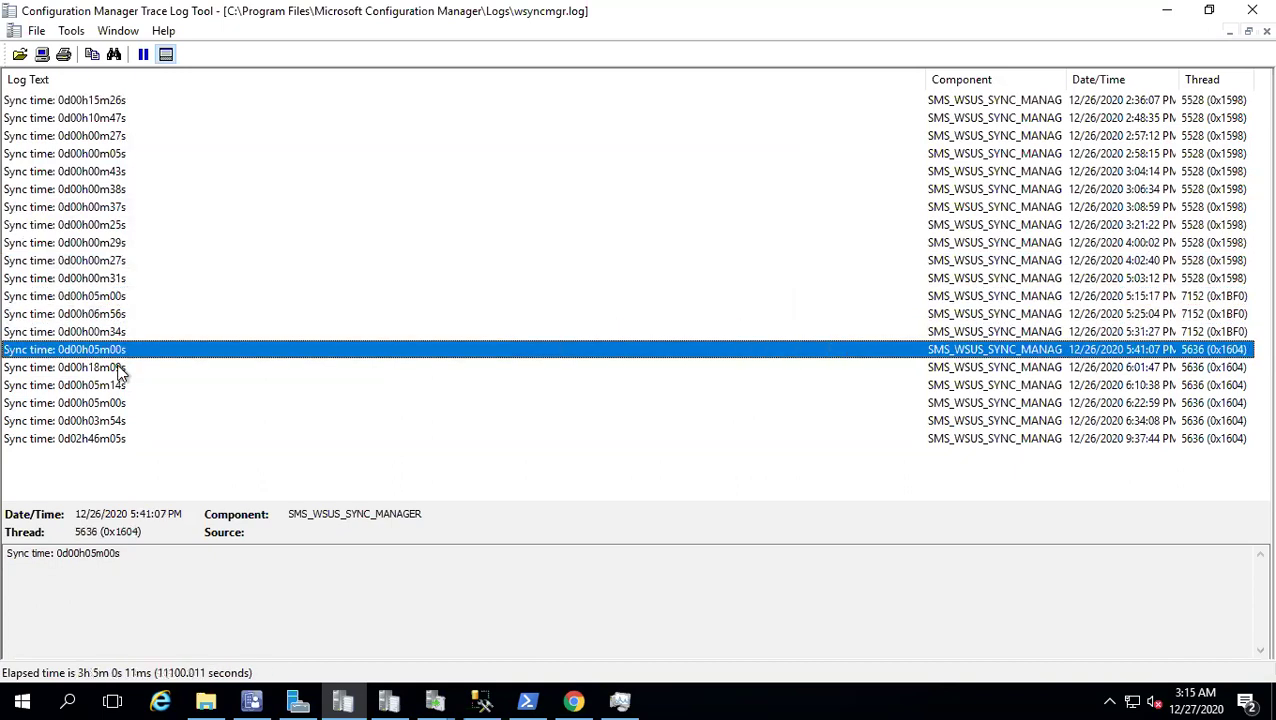
pyautogui.click(112, 368)
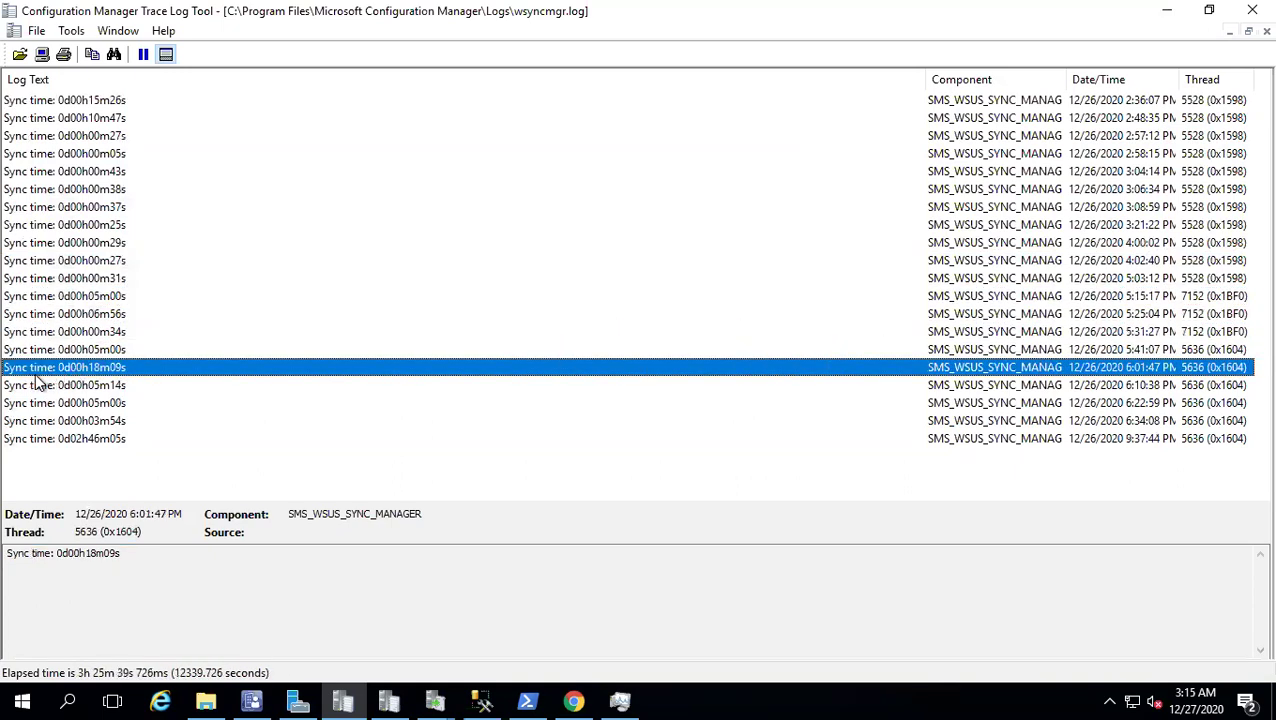
pyautogui.click(127, 388)
pyautogui.click(128, 403)
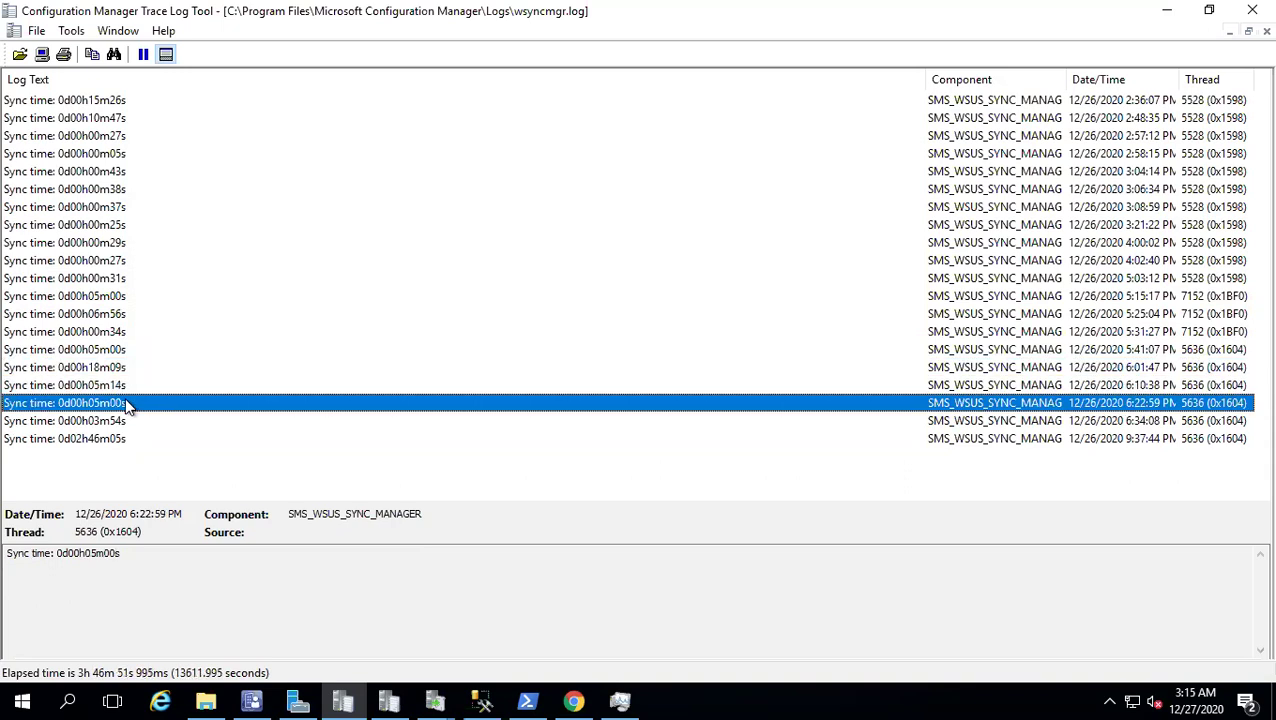
pyautogui.click(129, 385)
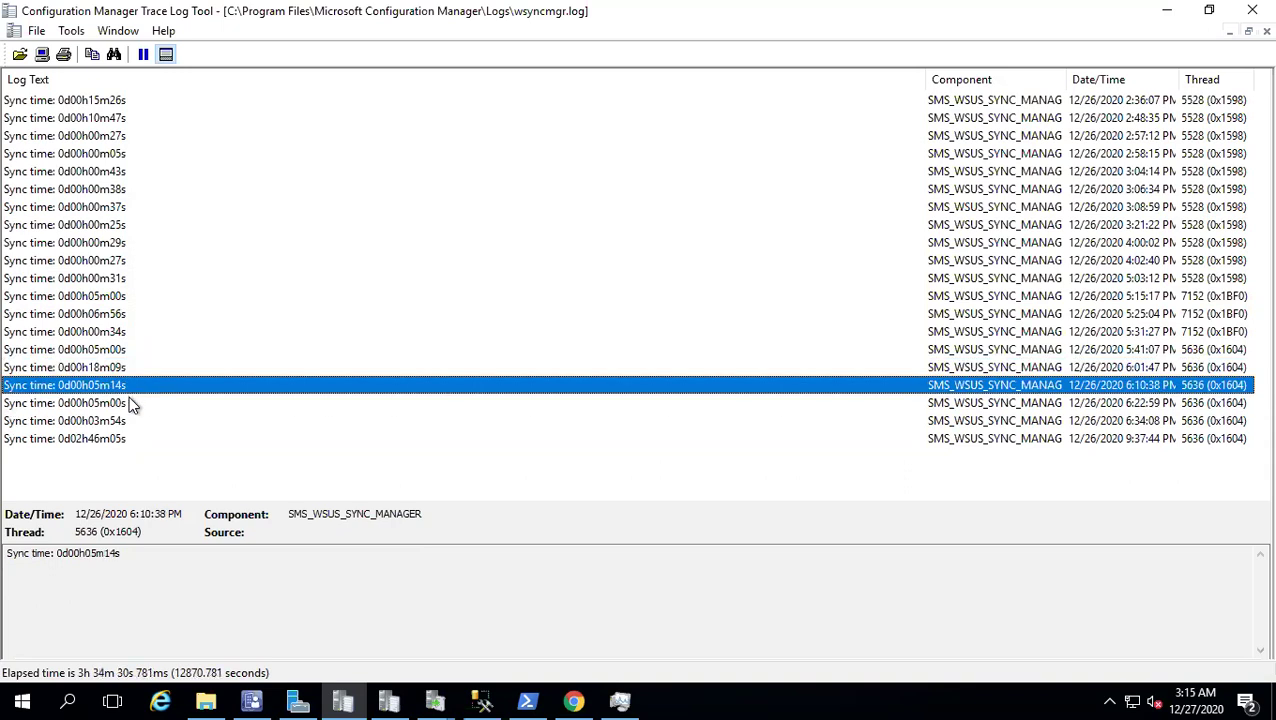
pyautogui.click(129, 403)
pyautogui.click(133, 421)
pyautogui.click(123, 440)
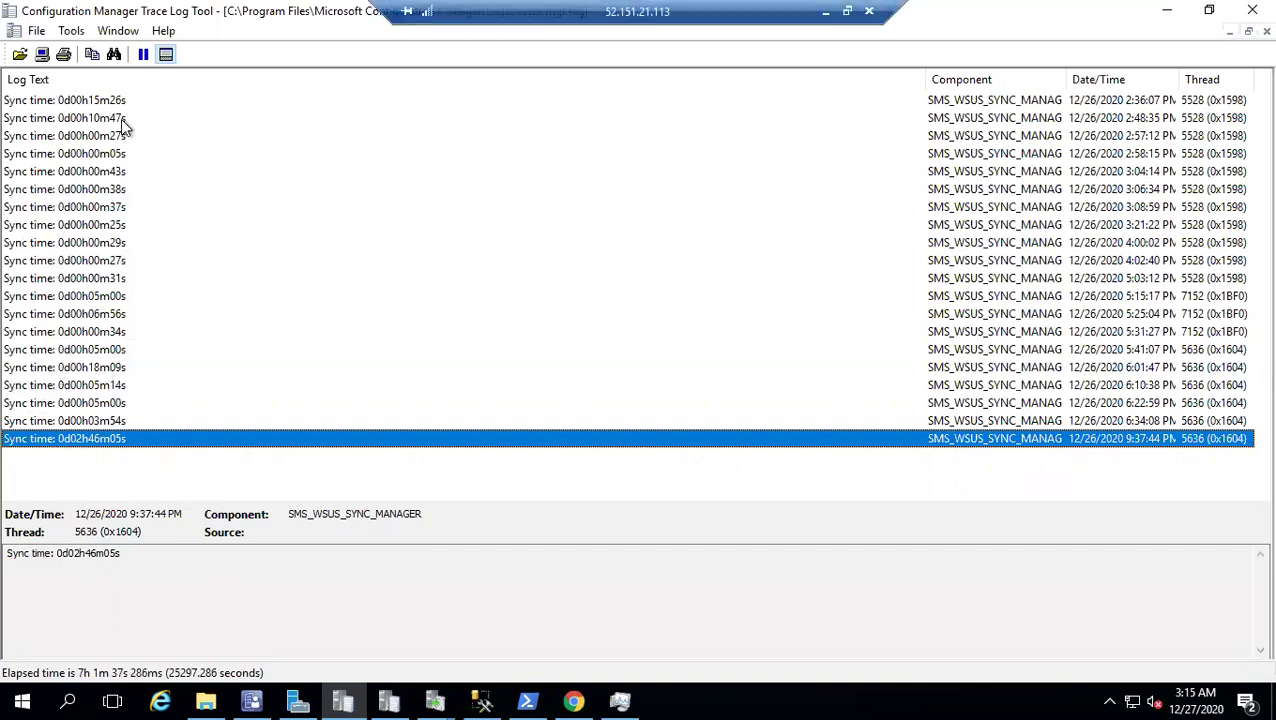
# Step: Review the log's entry text filter criterion without changing it, and recheck the sync time entries from 6:01 PM and 6:10 PM
pyautogui.click(71, 31)
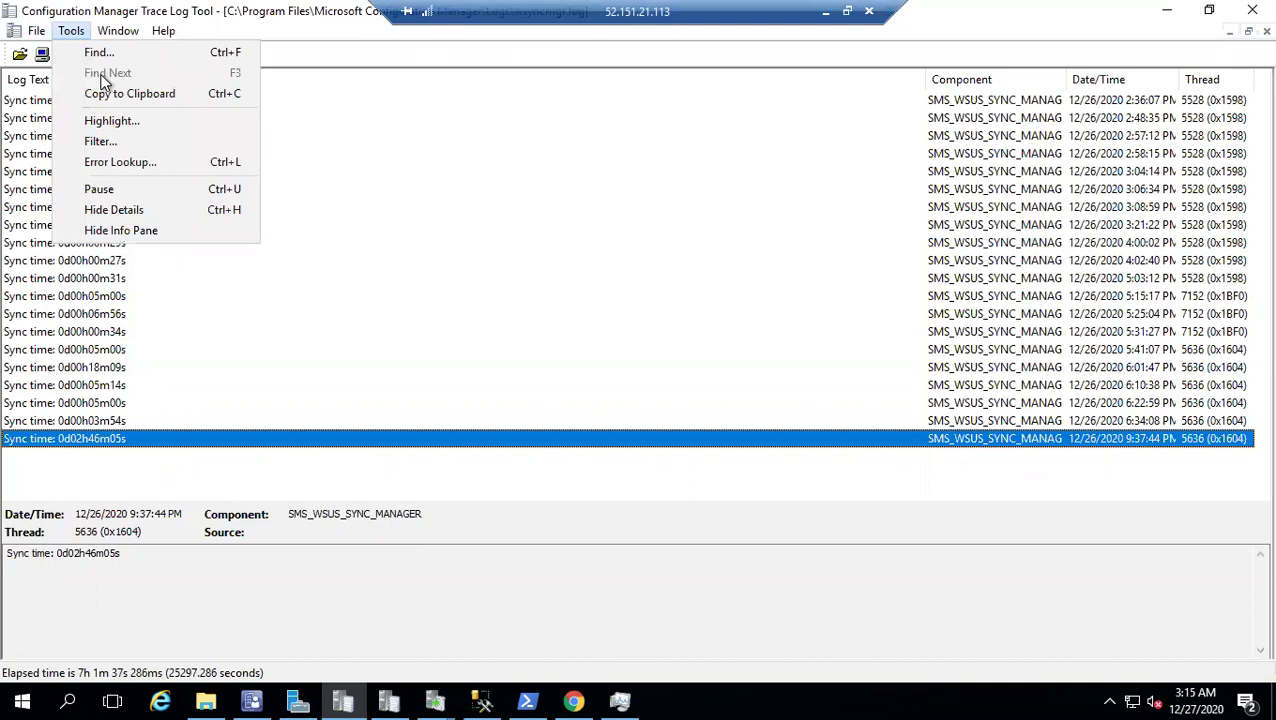
pyautogui.click(118, 141)
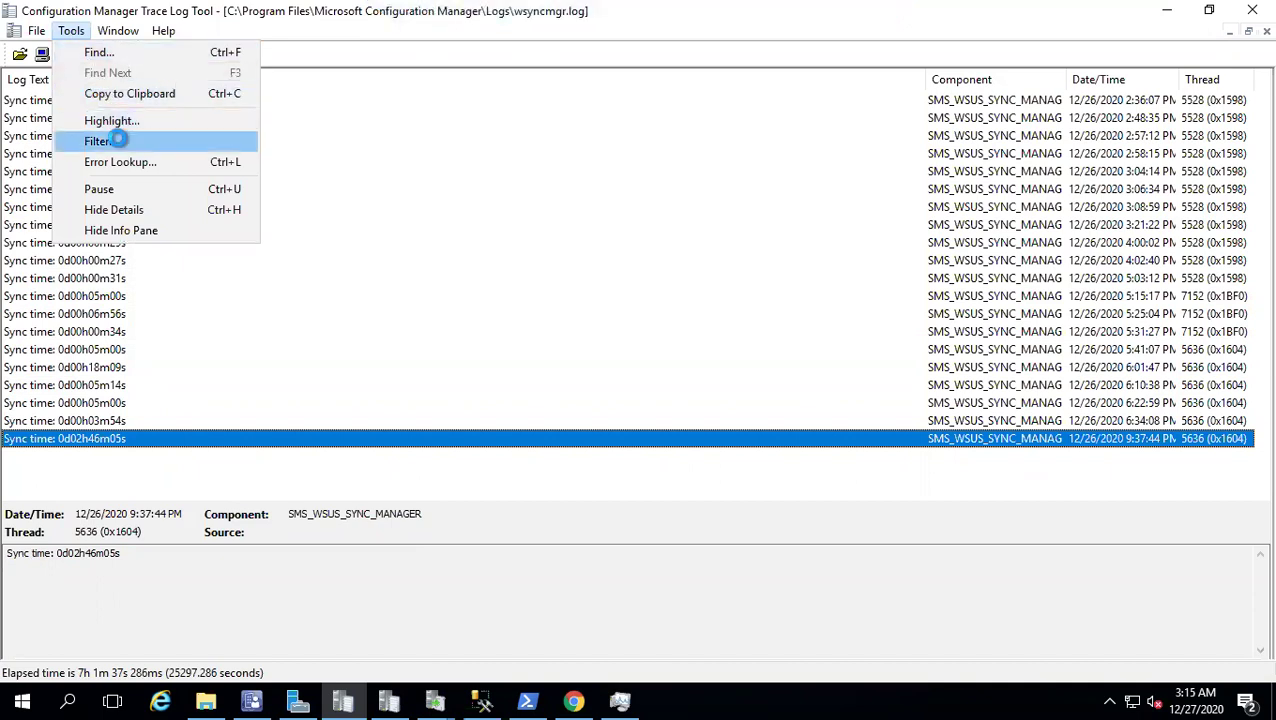
pyautogui.click(675, 296)
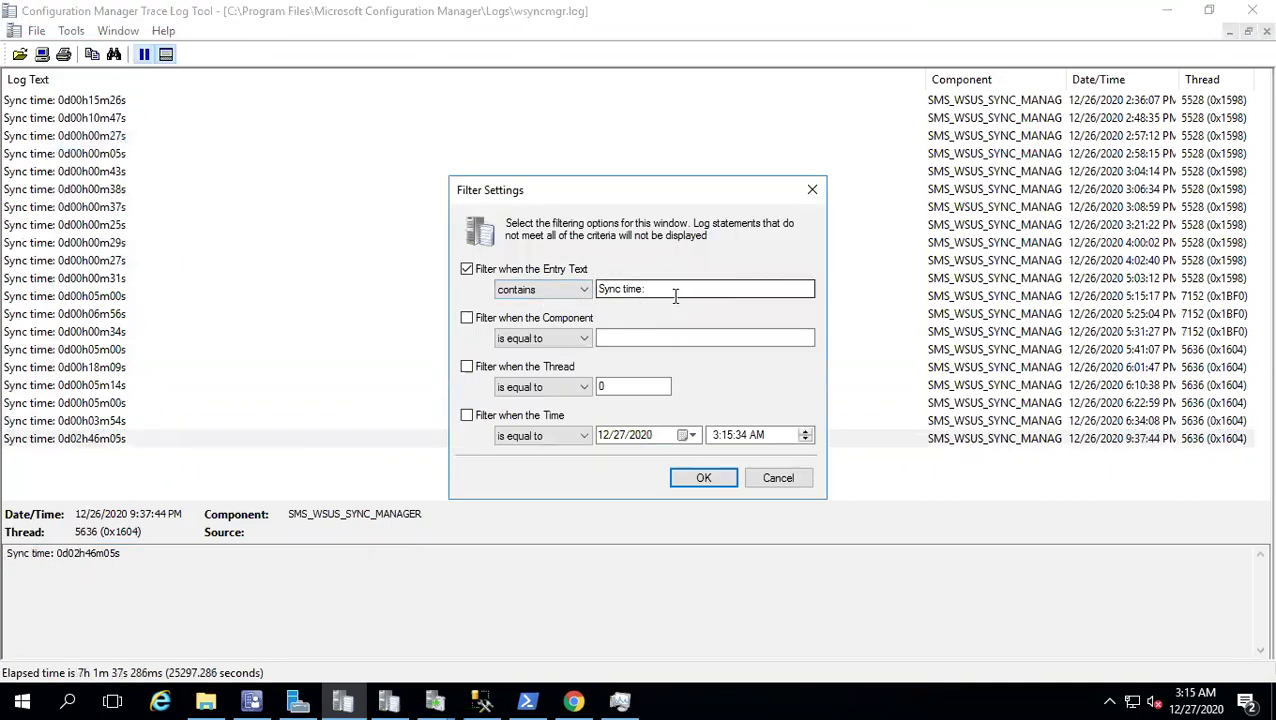
pyautogui.moveTo(675, 292); pyautogui.dragTo(596, 289)
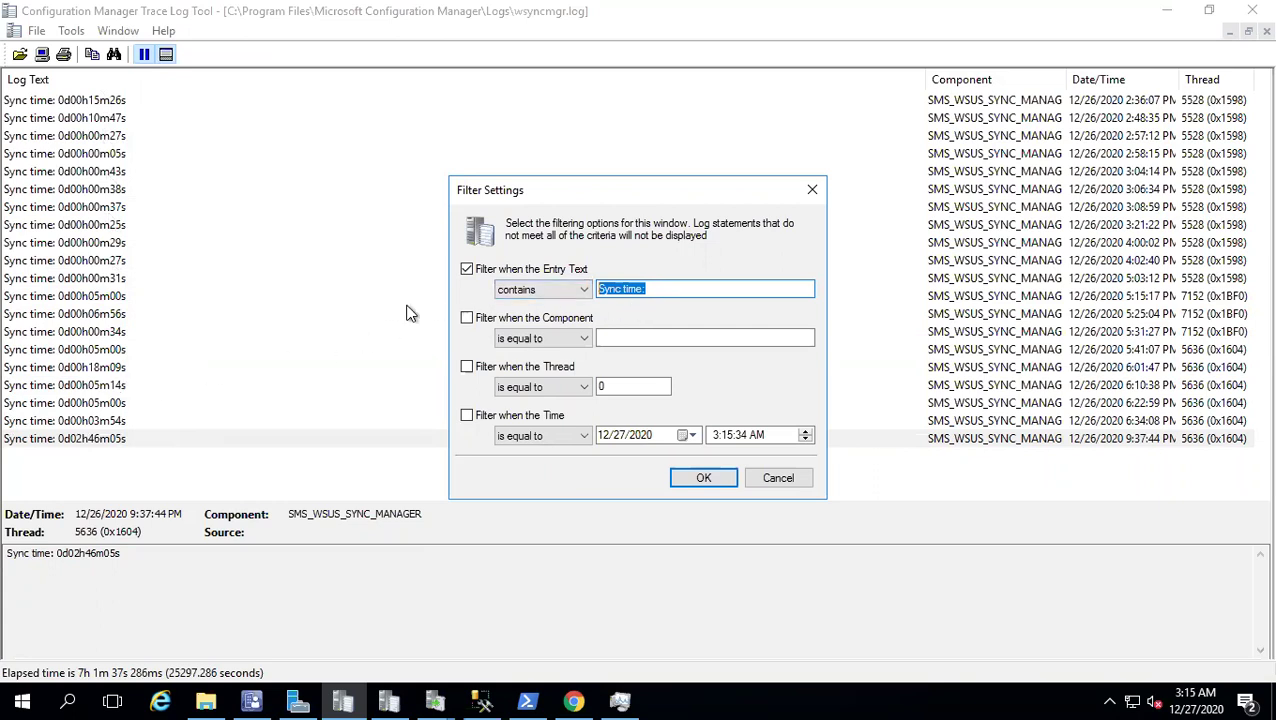
pyautogui.click(530, 290)
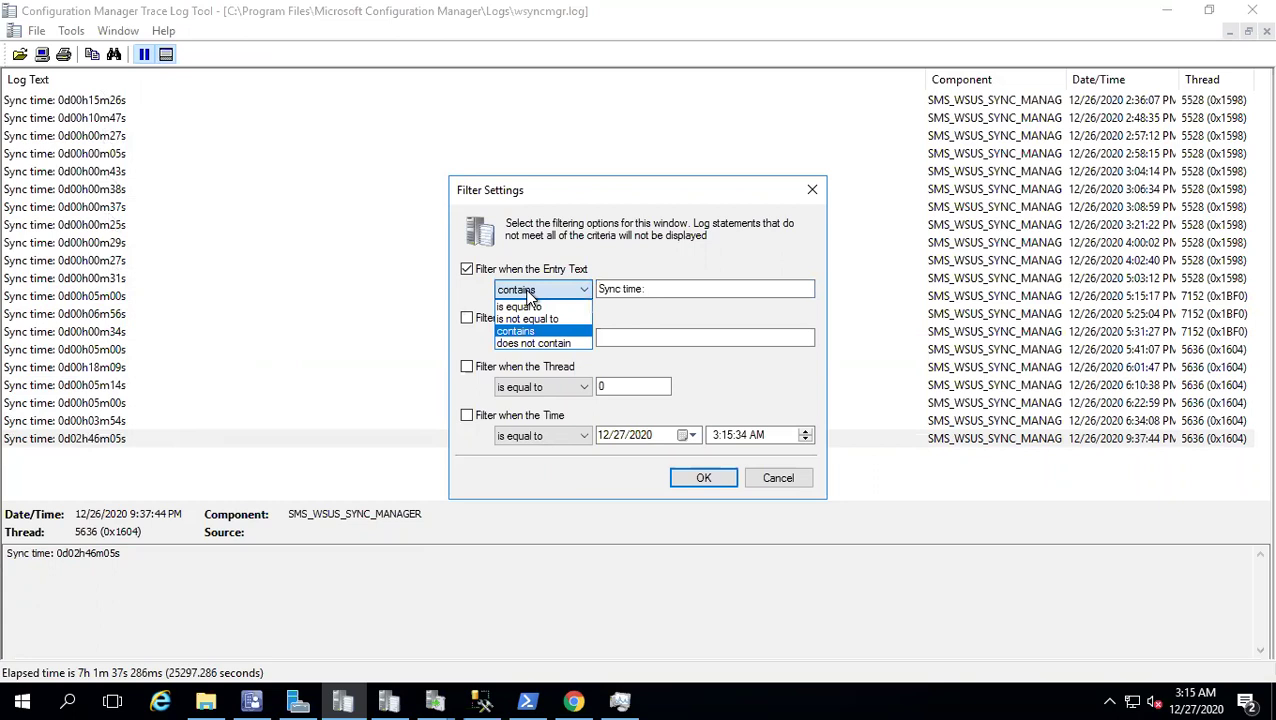
pyautogui.click(527, 291)
pyautogui.press('Tab')
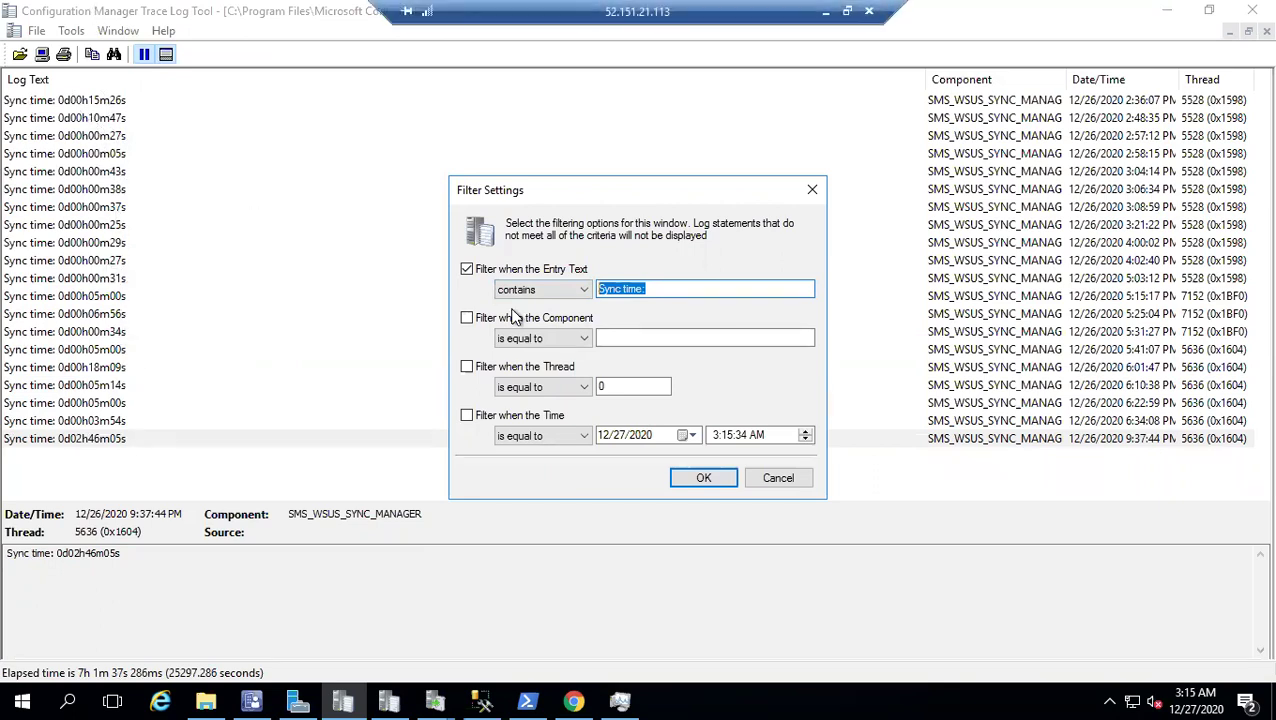
pyautogui.click(795, 479)
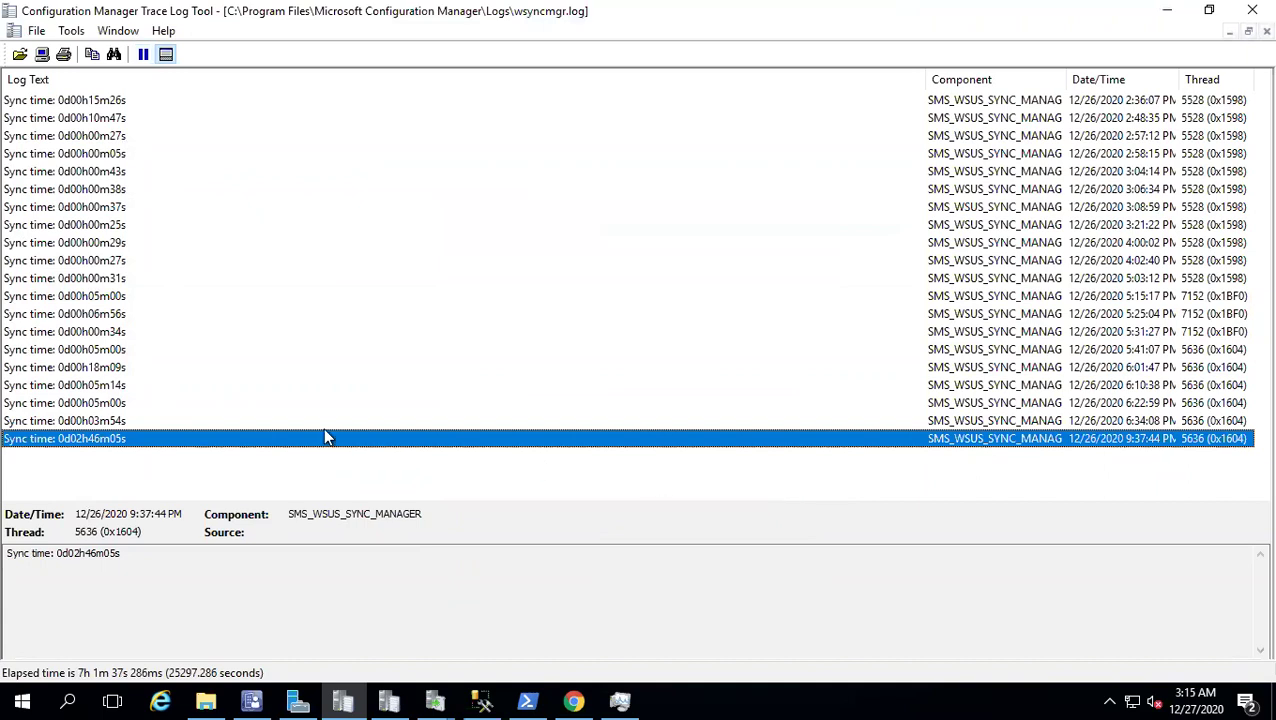
pyautogui.click(93, 367)
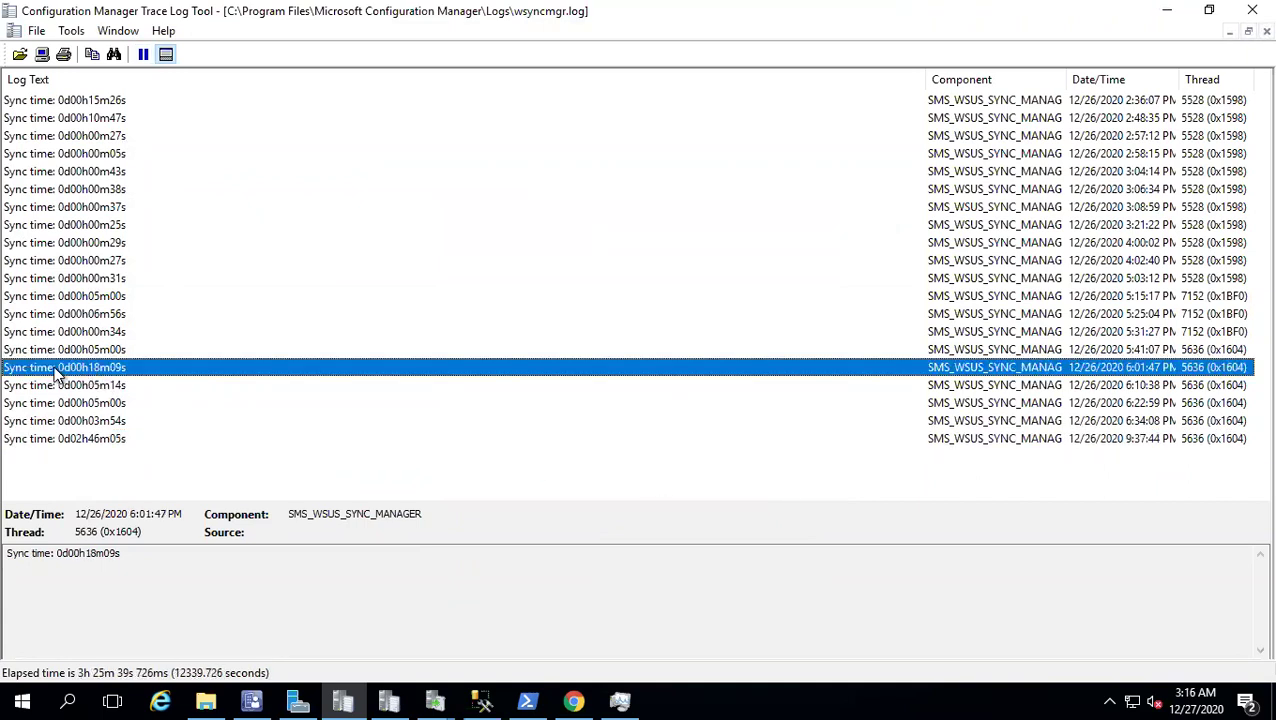
pyautogui.click(117, 389)
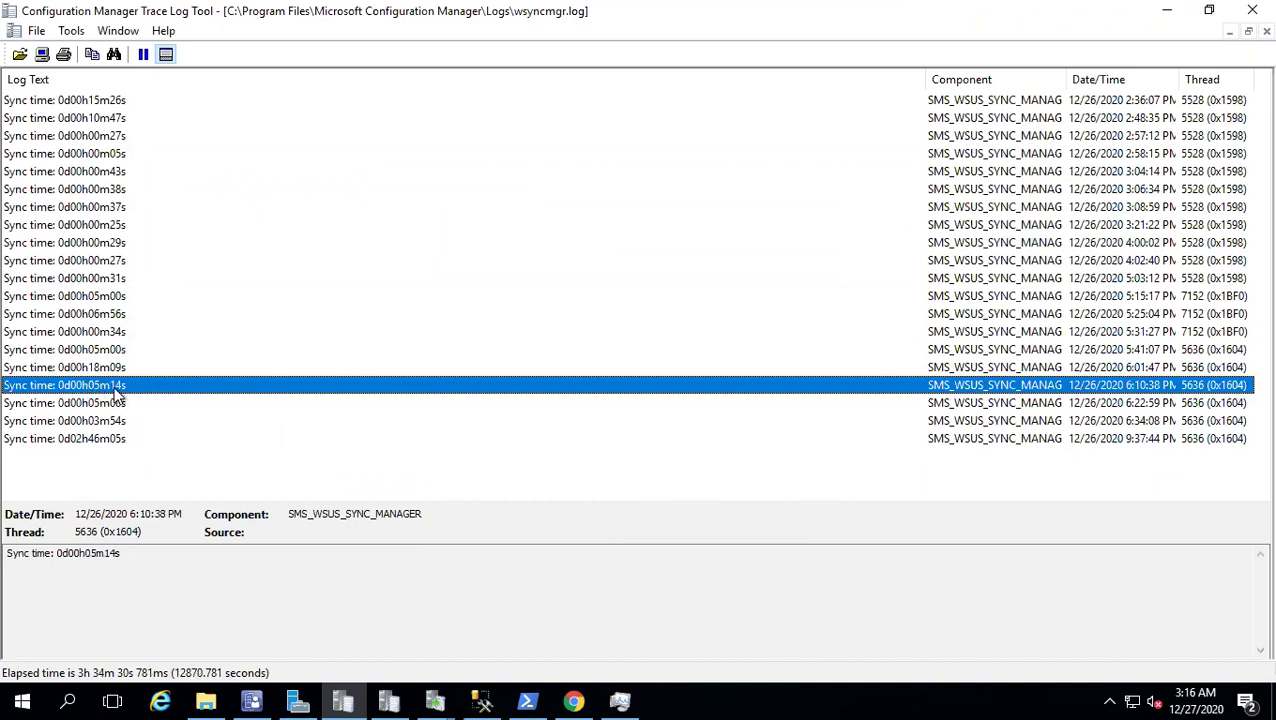
# Step: Compare the sync time entries from 6:22 PM, 6:34 PM and 9:37 PM with the one from 6:01 PM
pyautogui.click(122, 403)
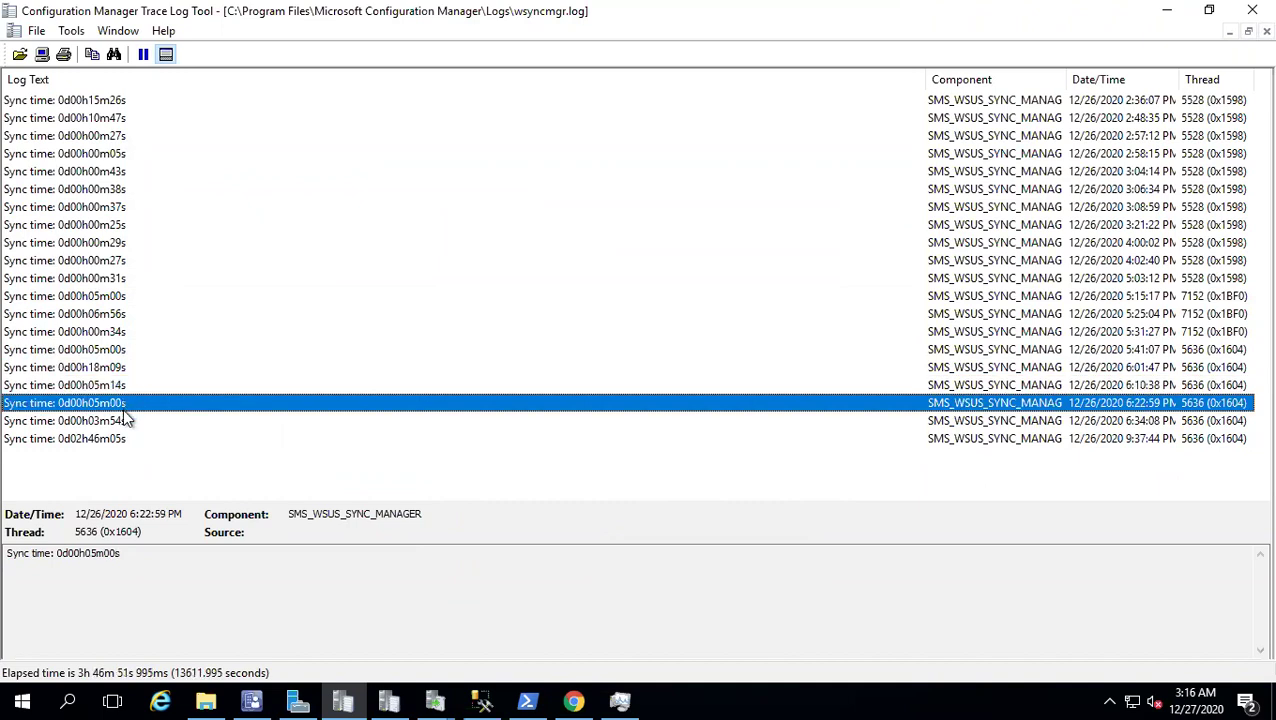
pyautogui.click(127, 421)
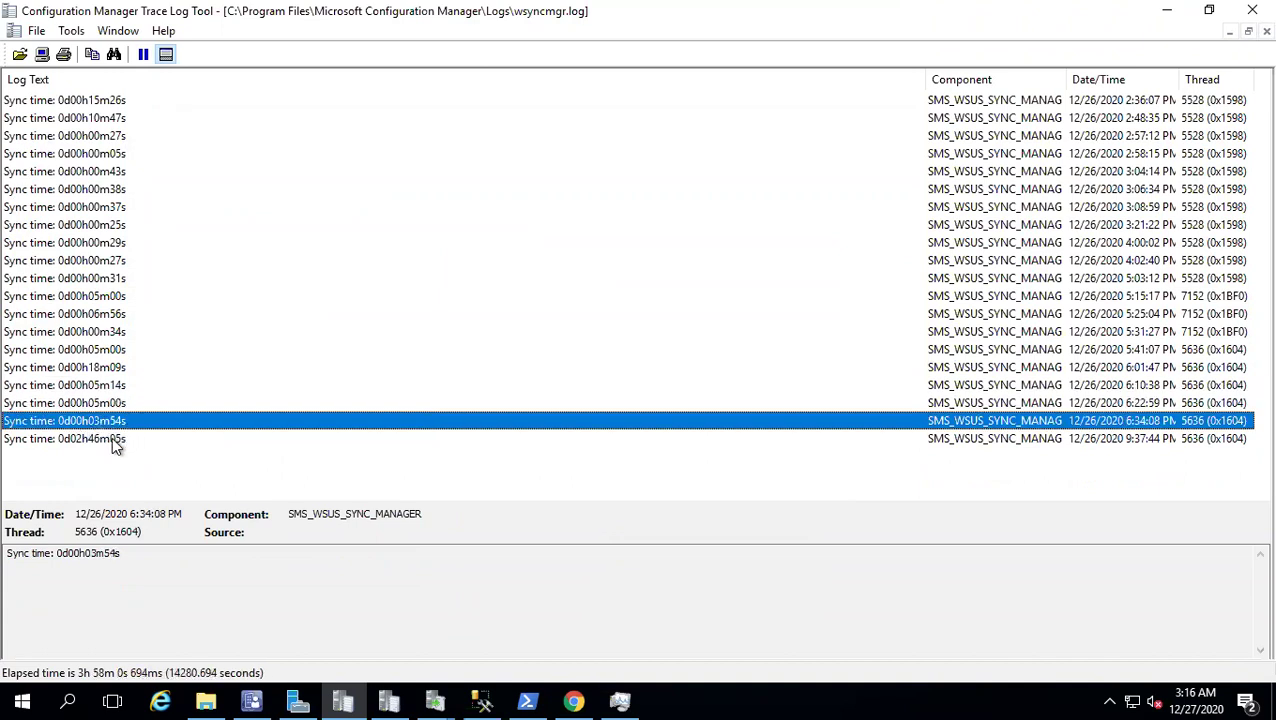
pyautogui.click(55, 441)
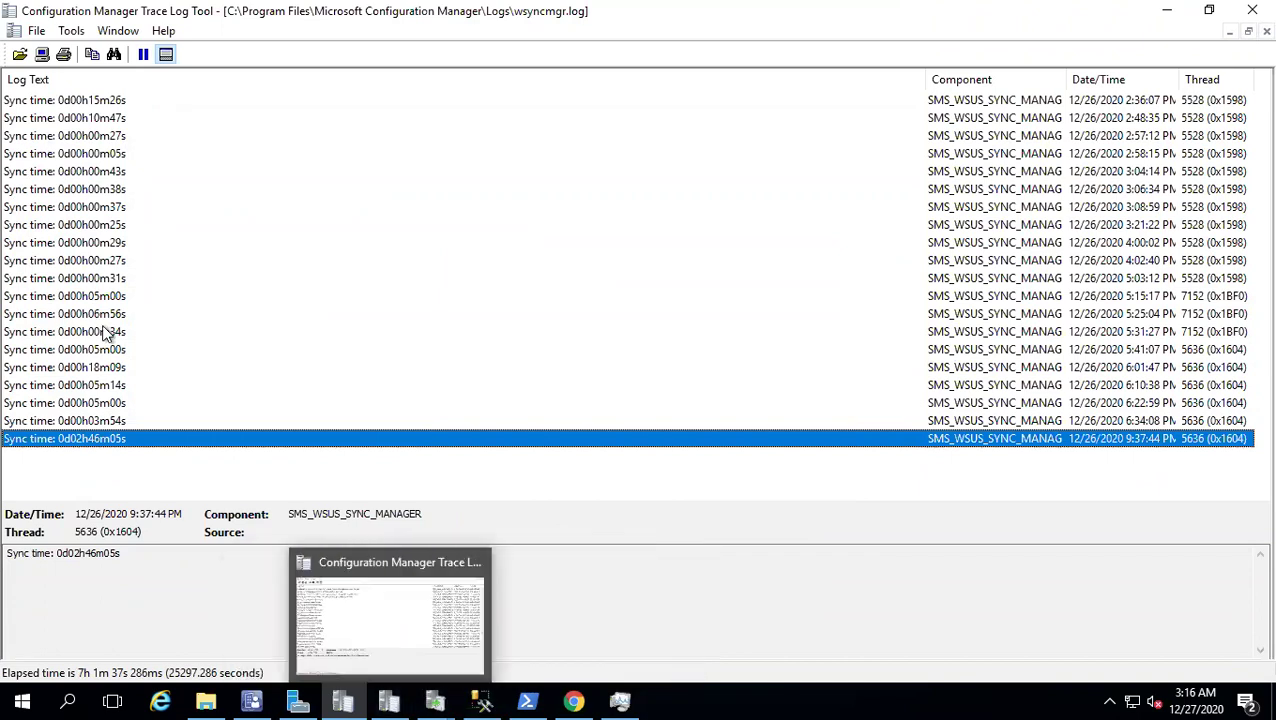
pyautogui.click(113, 369)
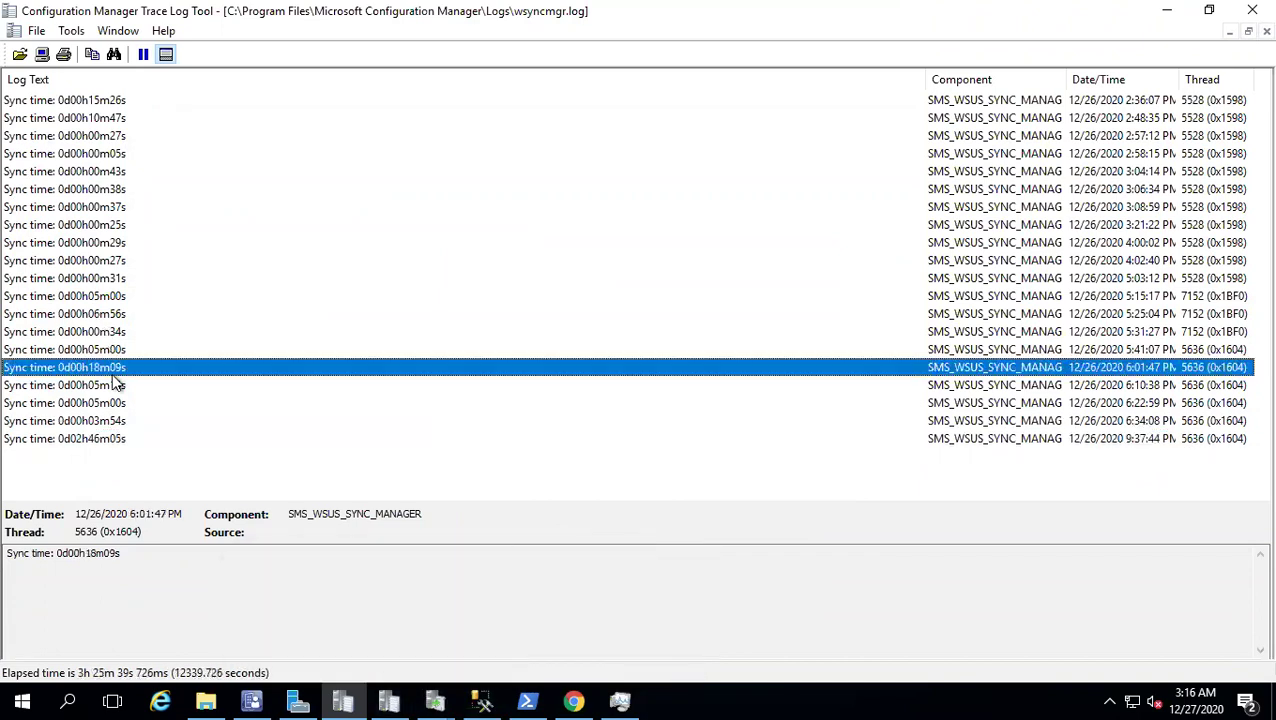
# Step: Turn off the entry text filter in wsyncmgr.log to show all log entries again
pyautogui.click(342, 700)
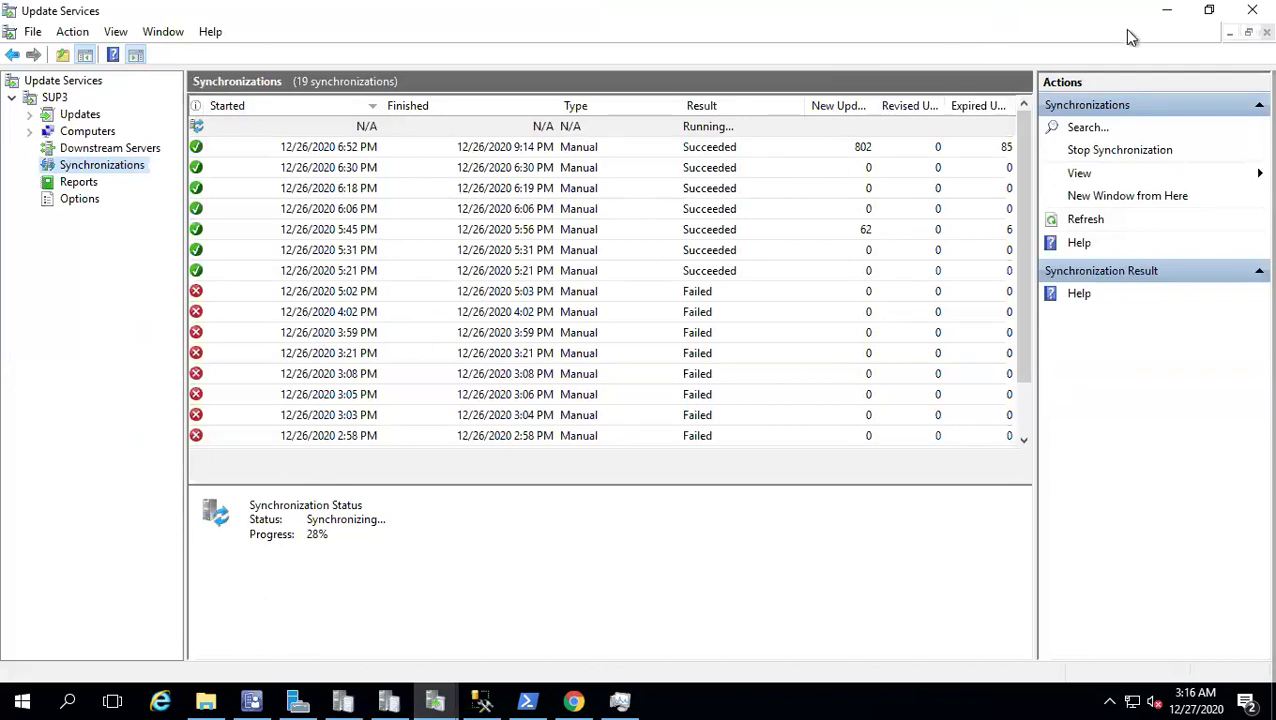
pyautogui.click(1166, 10)
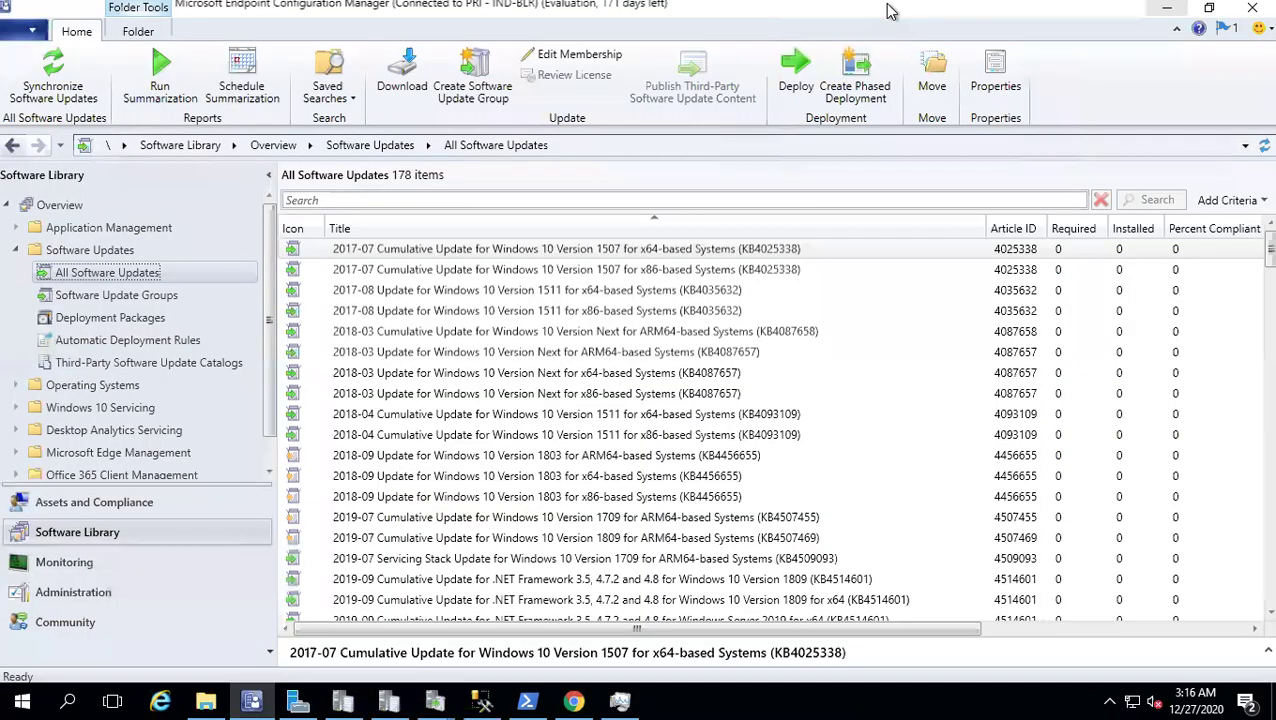
pyautogui.click(342, 700)
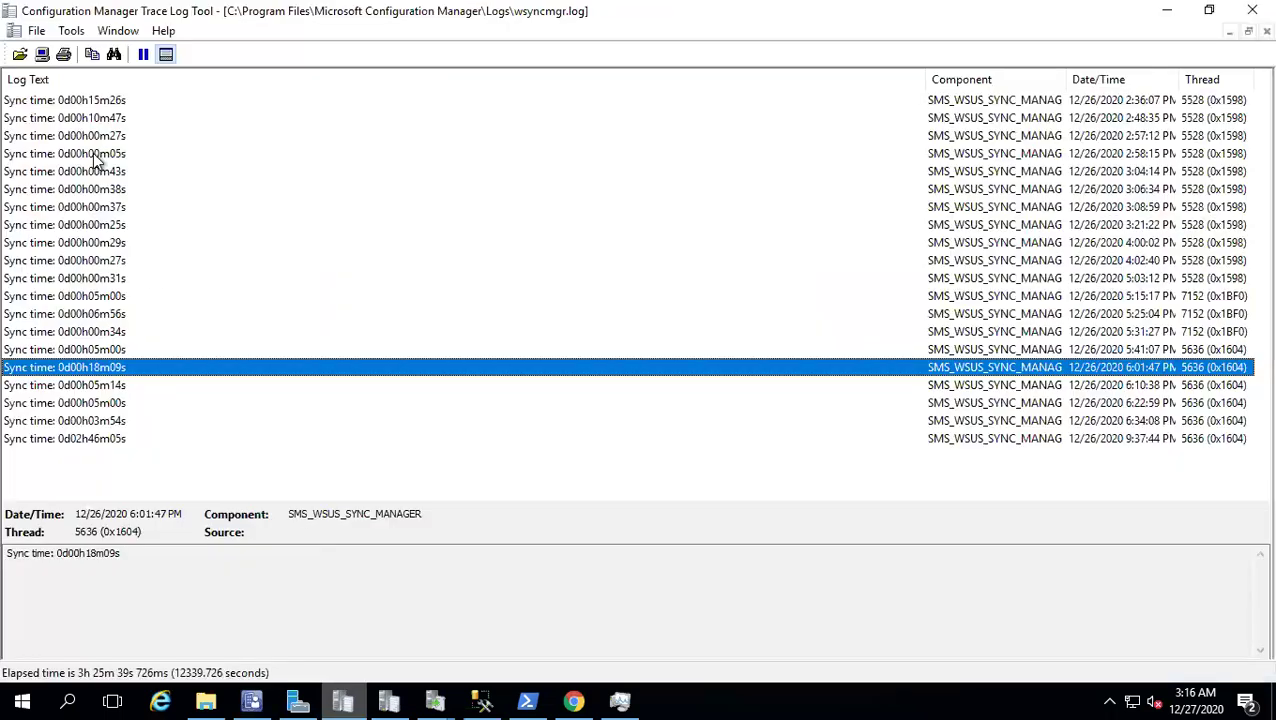
pyautogui.click(71, 31)
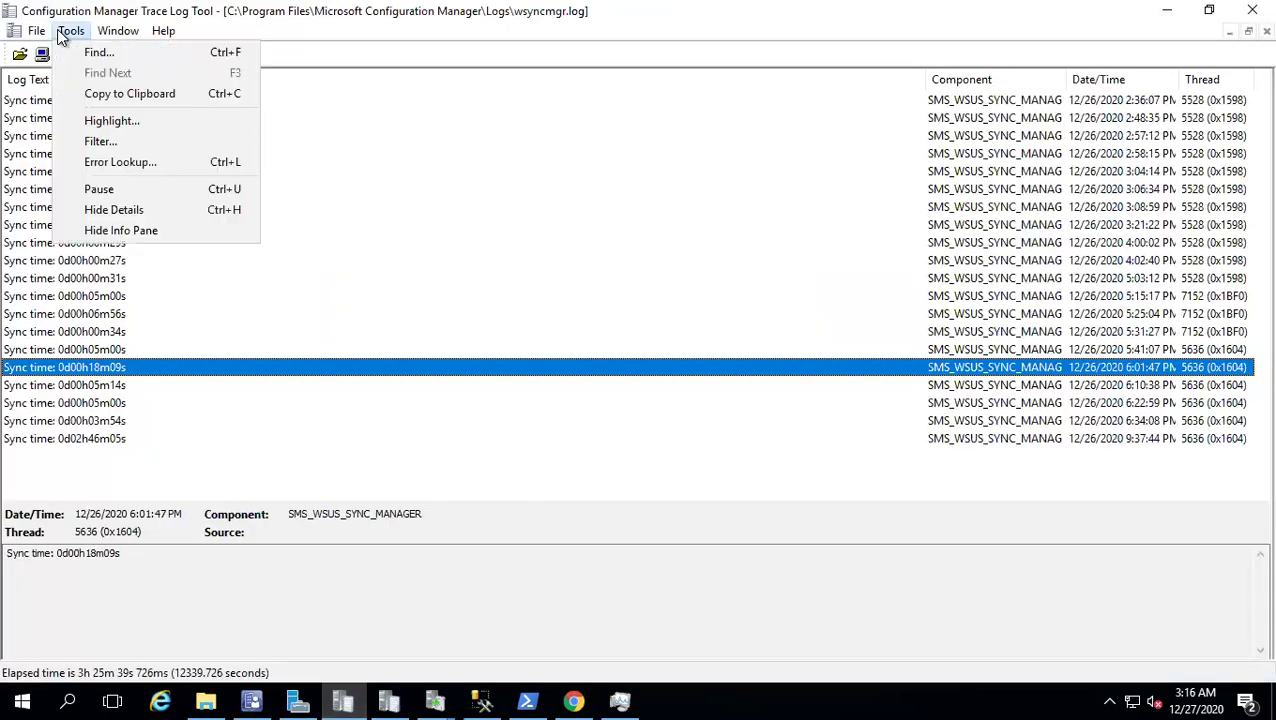
pyautogui.click(106, 142)
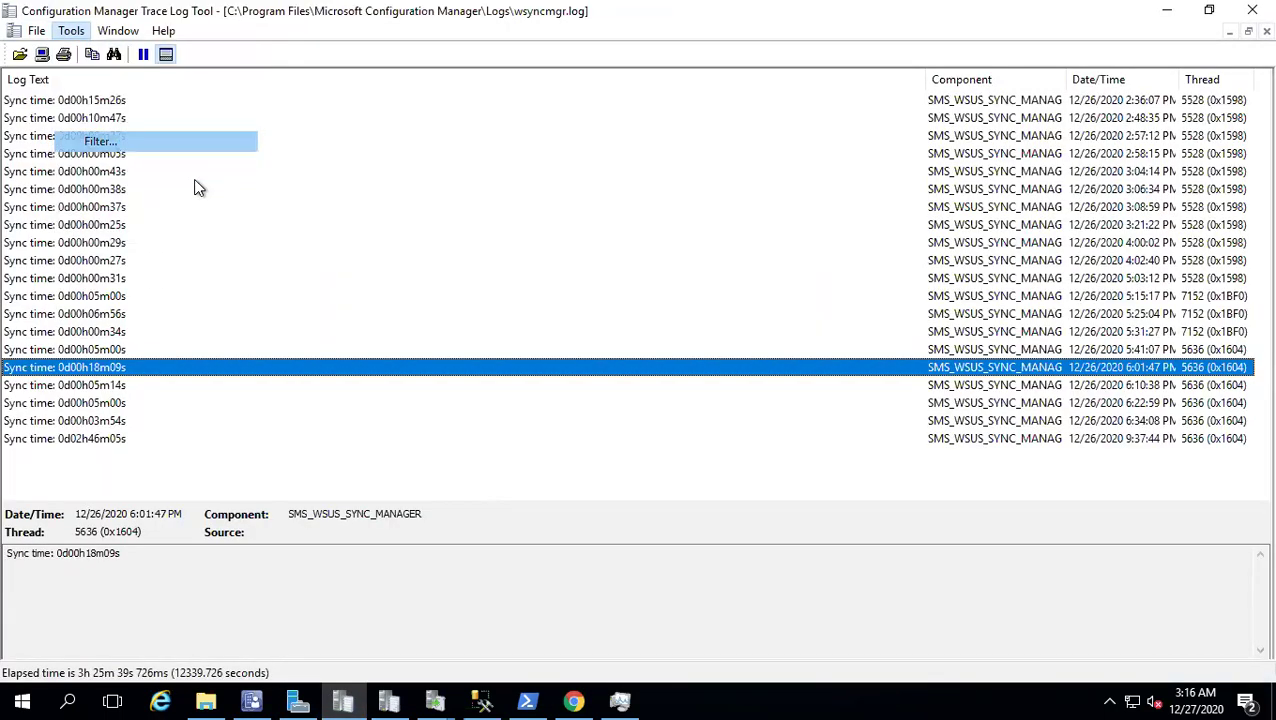
pyautogui.click(466, 269)
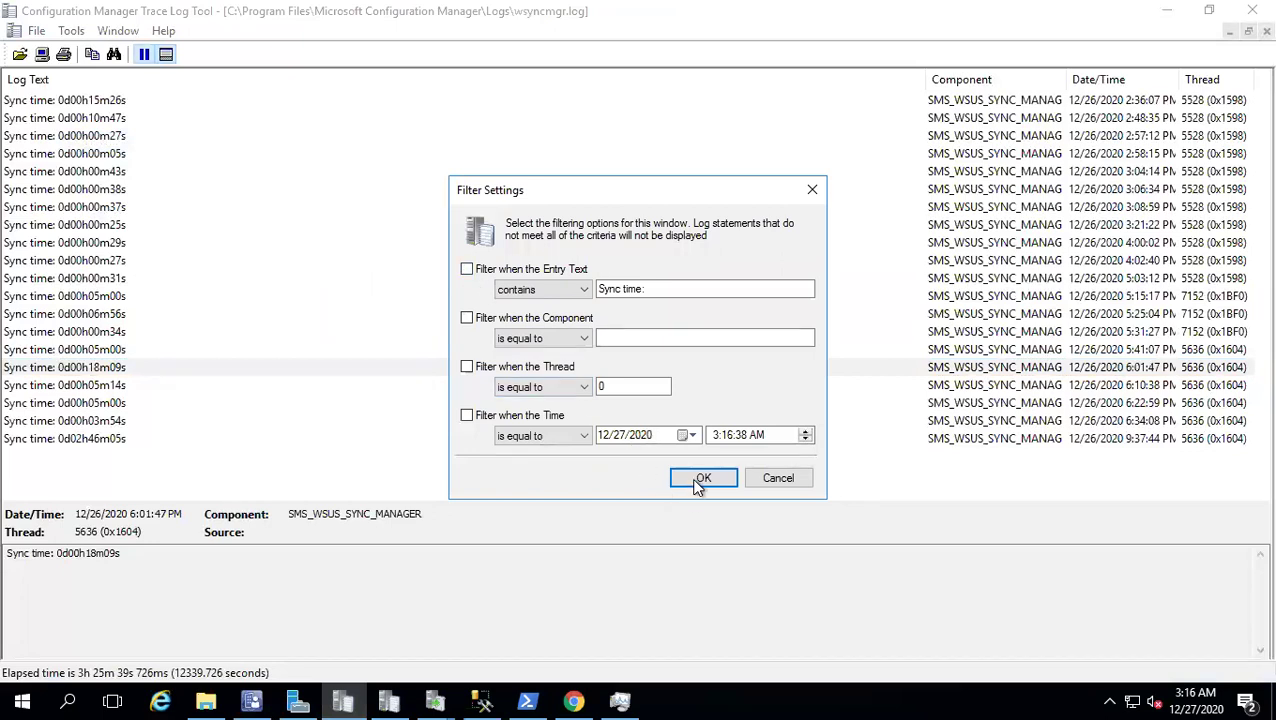
pyautogui.click(702, 479)
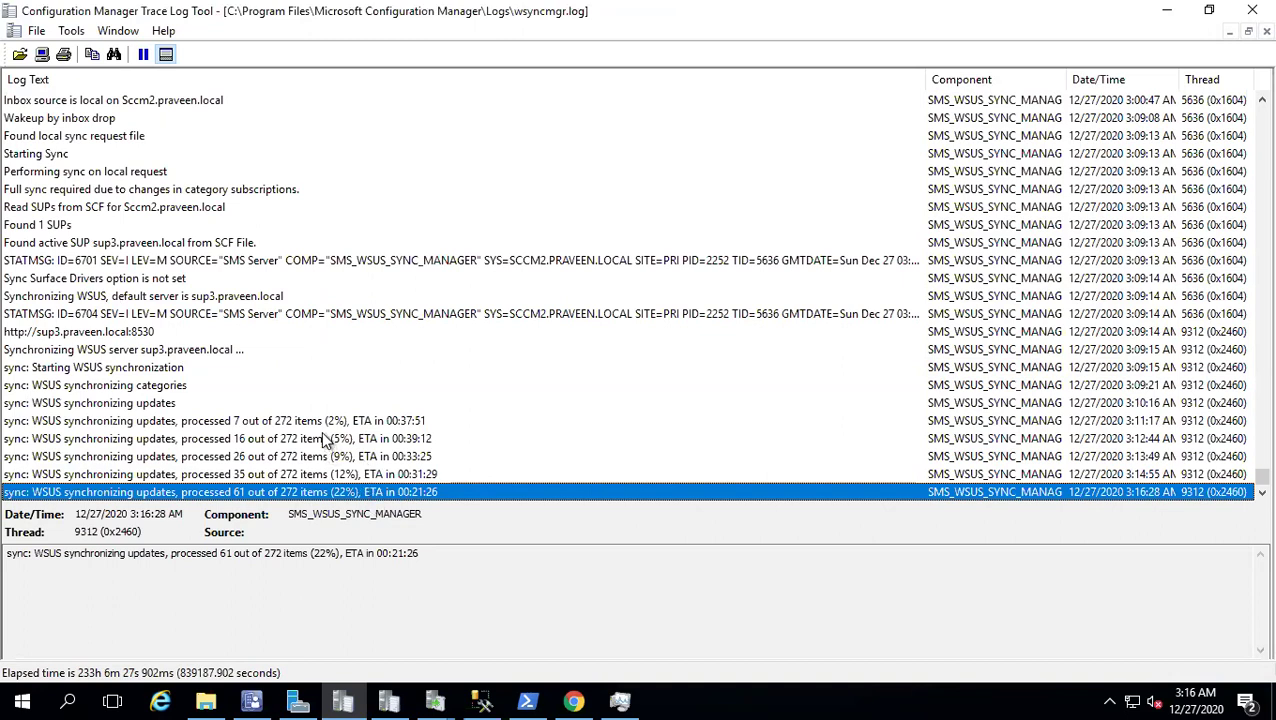
# Step: In the WSUS Update Services console, compare the results and new and expired update counts of the past synchronizations
pyautogui.click(434, 698)
pyautogui.click(462, 657)
pyautogui.click(295, 395)
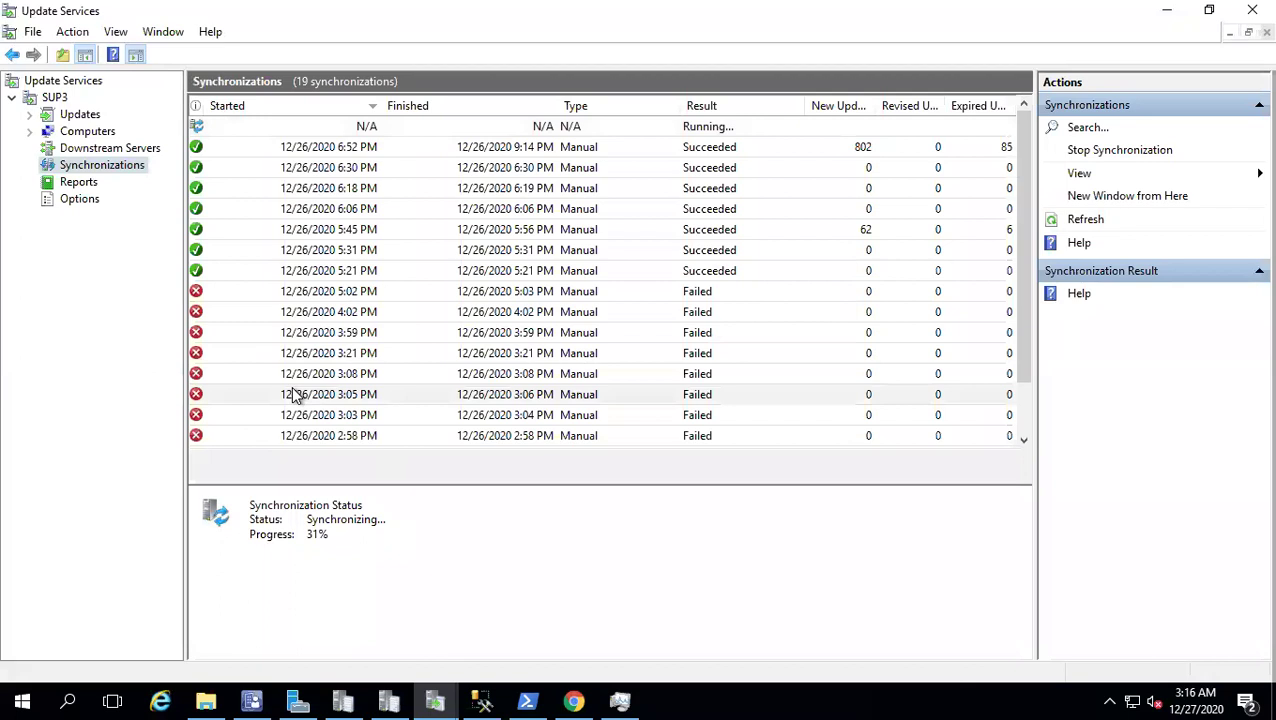
pyautogui.scroll(-1, 290, 405)
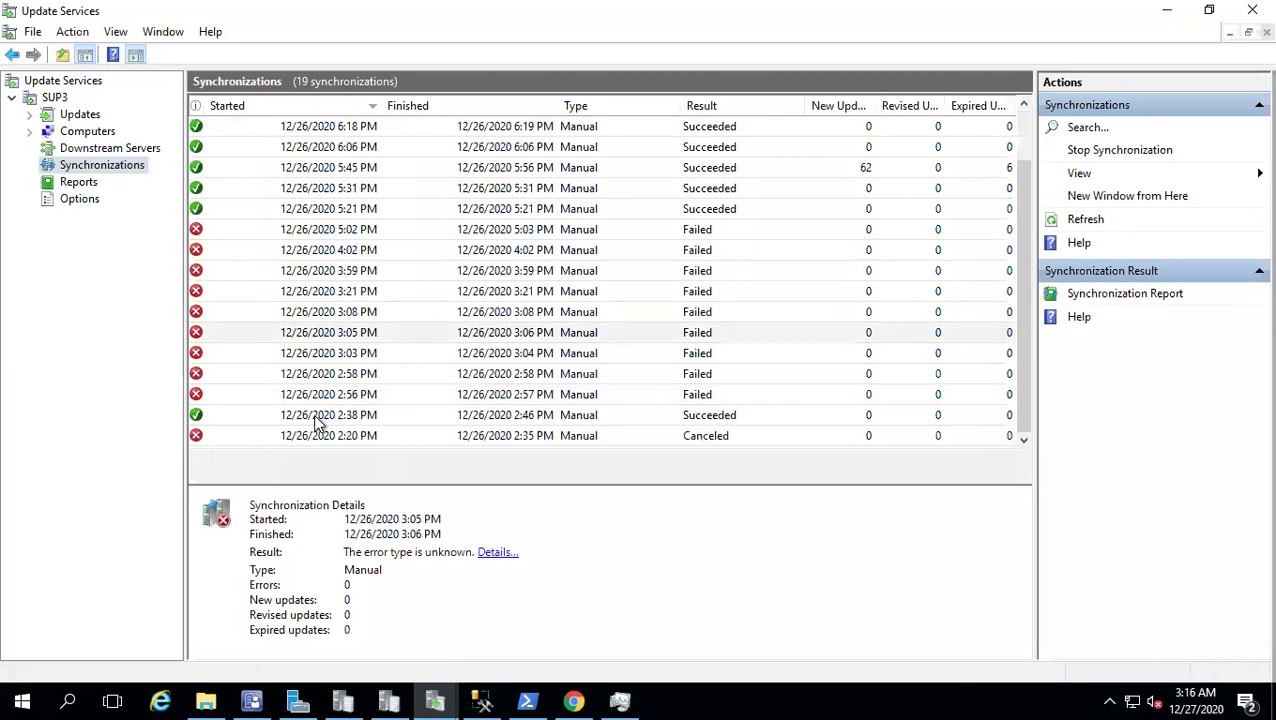
pyautogui.click(321, 229)
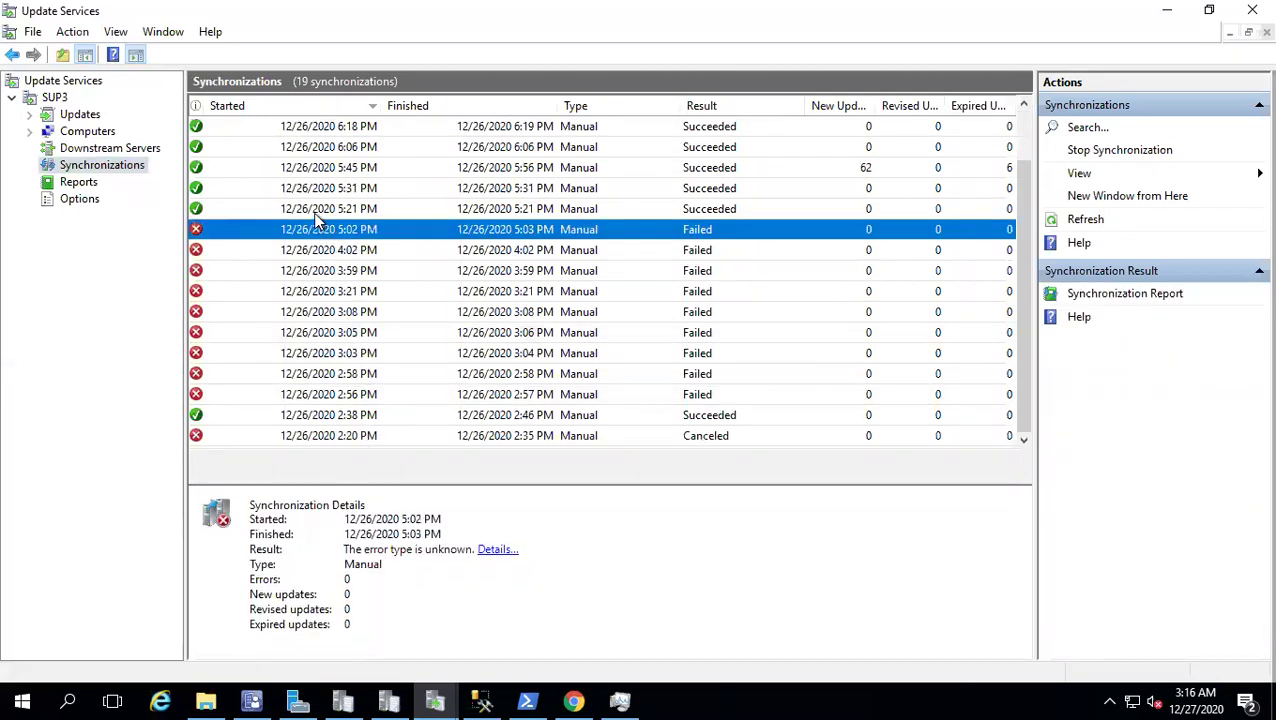
pyautogui.click(316, 209)
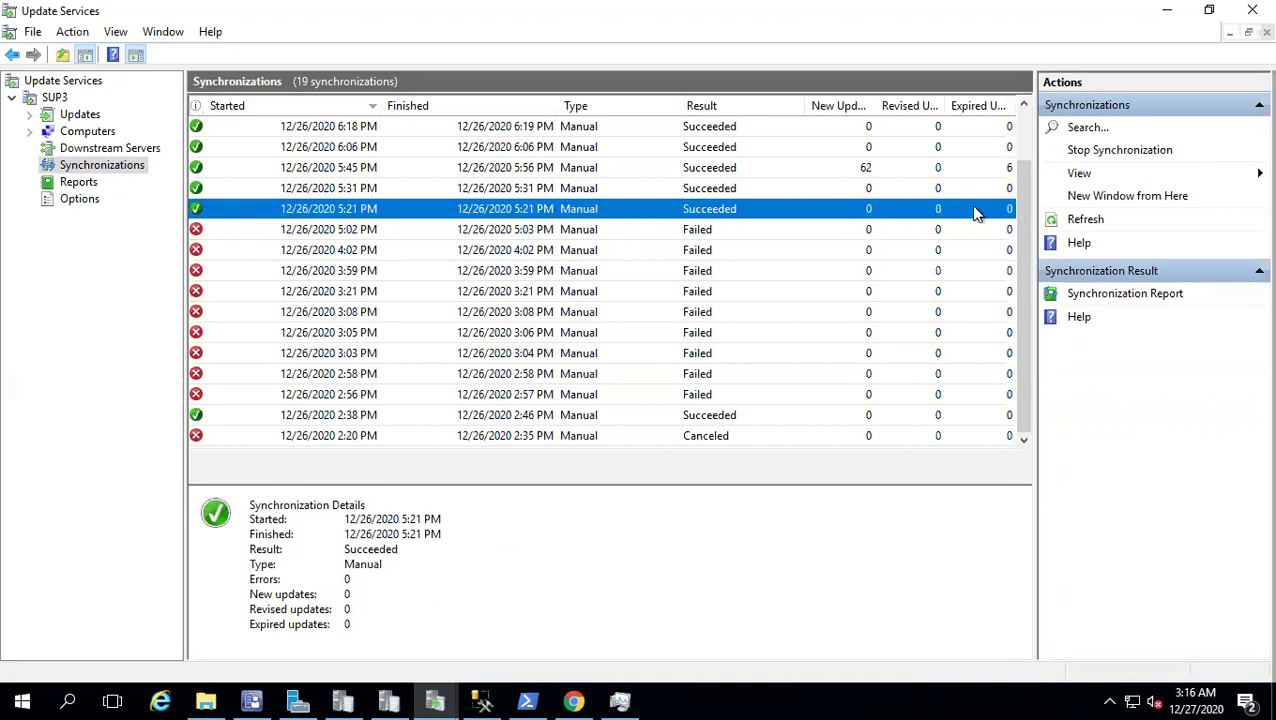
pyautogui.click(921, 189)
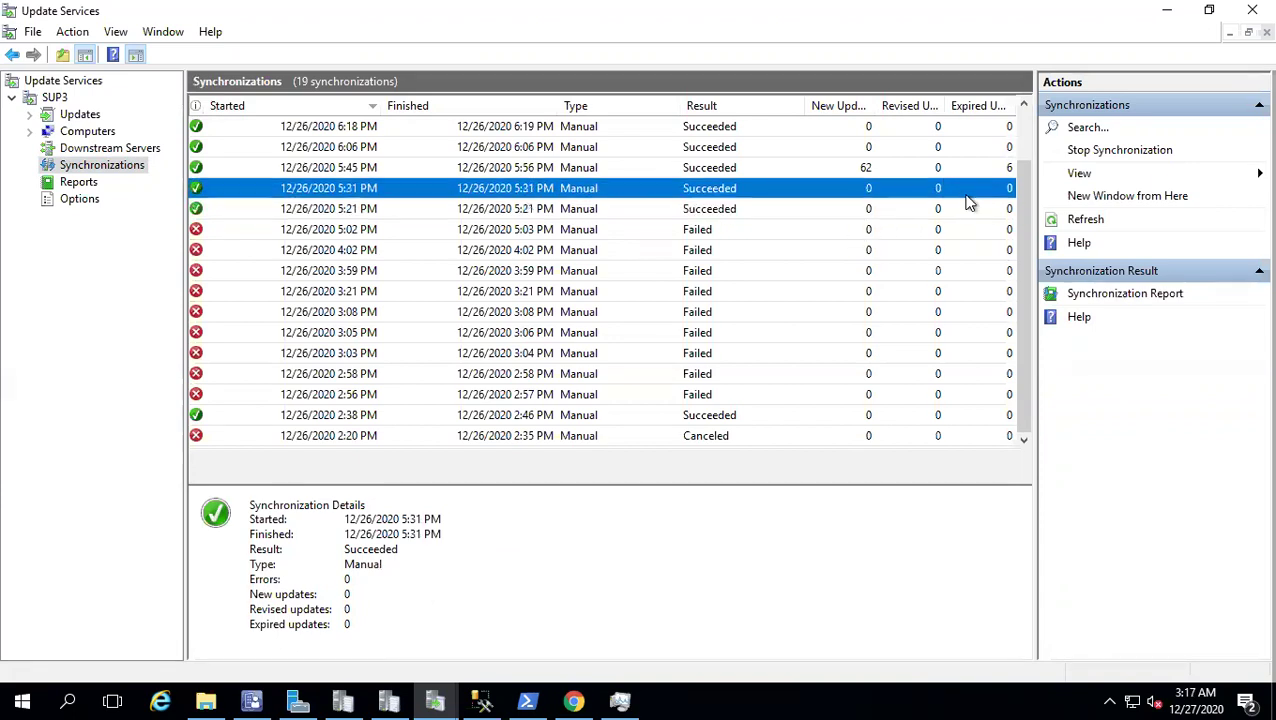
pyautogui.scroll(1, 950, 250)
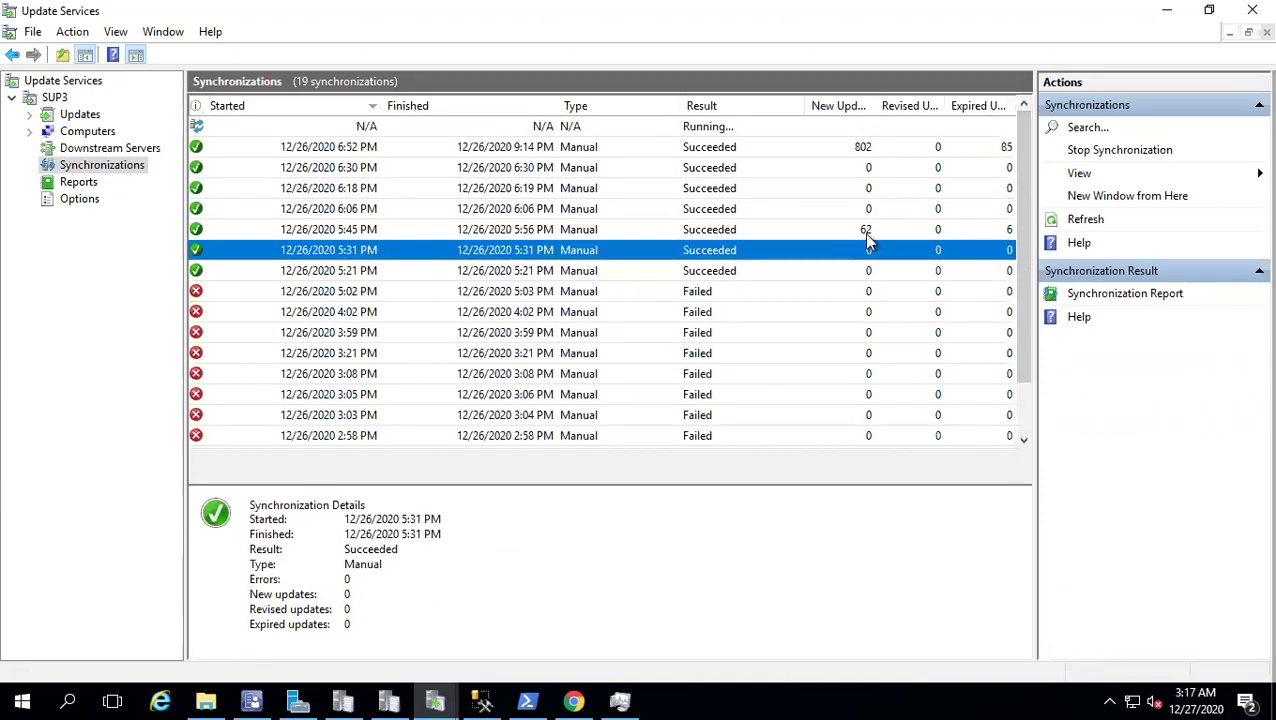
pyautogui.click(866, 231)
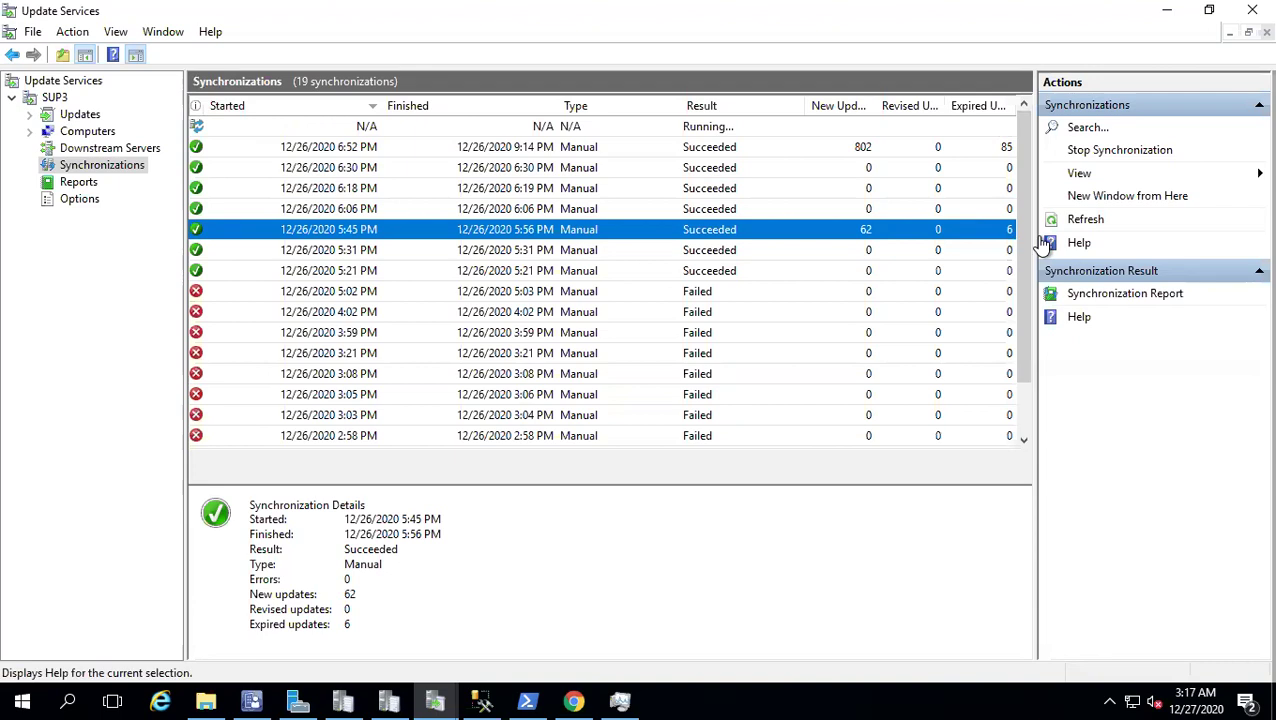
pyautogui.click(845, 150)
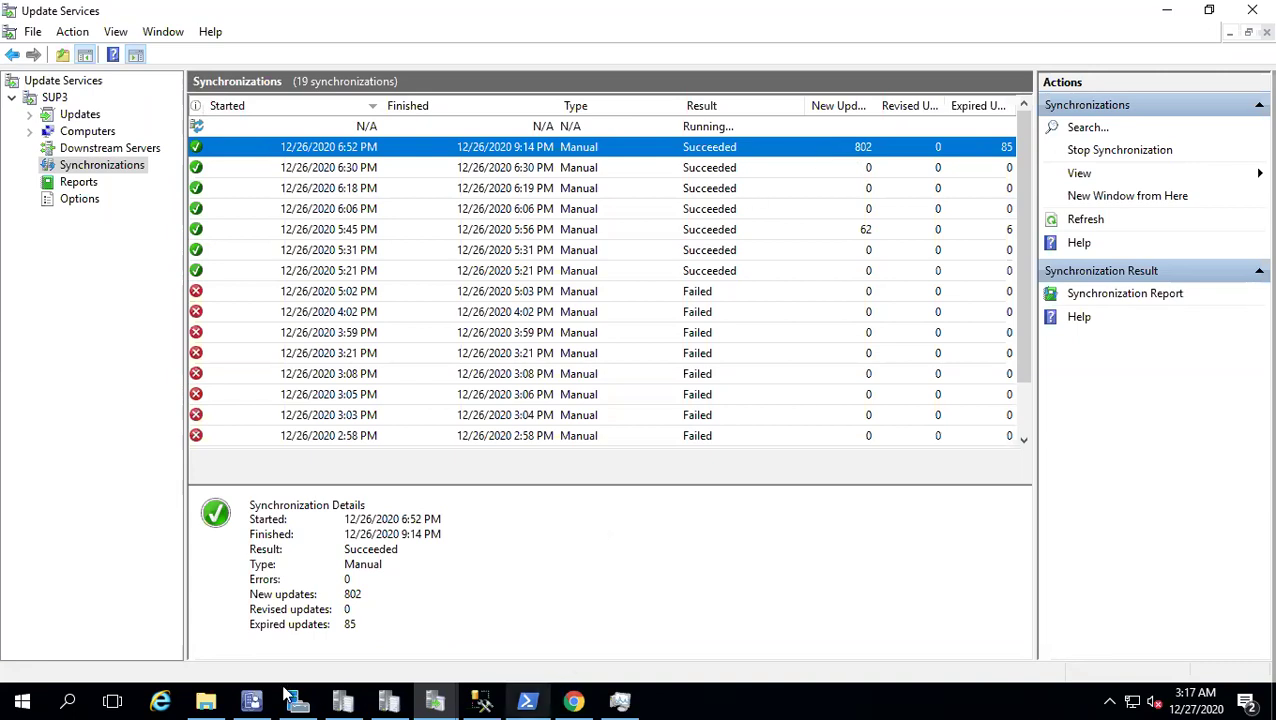
# Step: Recheck the latest progress in wsyncmgr.log, and view the synchronization commands for All Software Updates in the Configuration Manager console
pyautogui.click(343, 700)
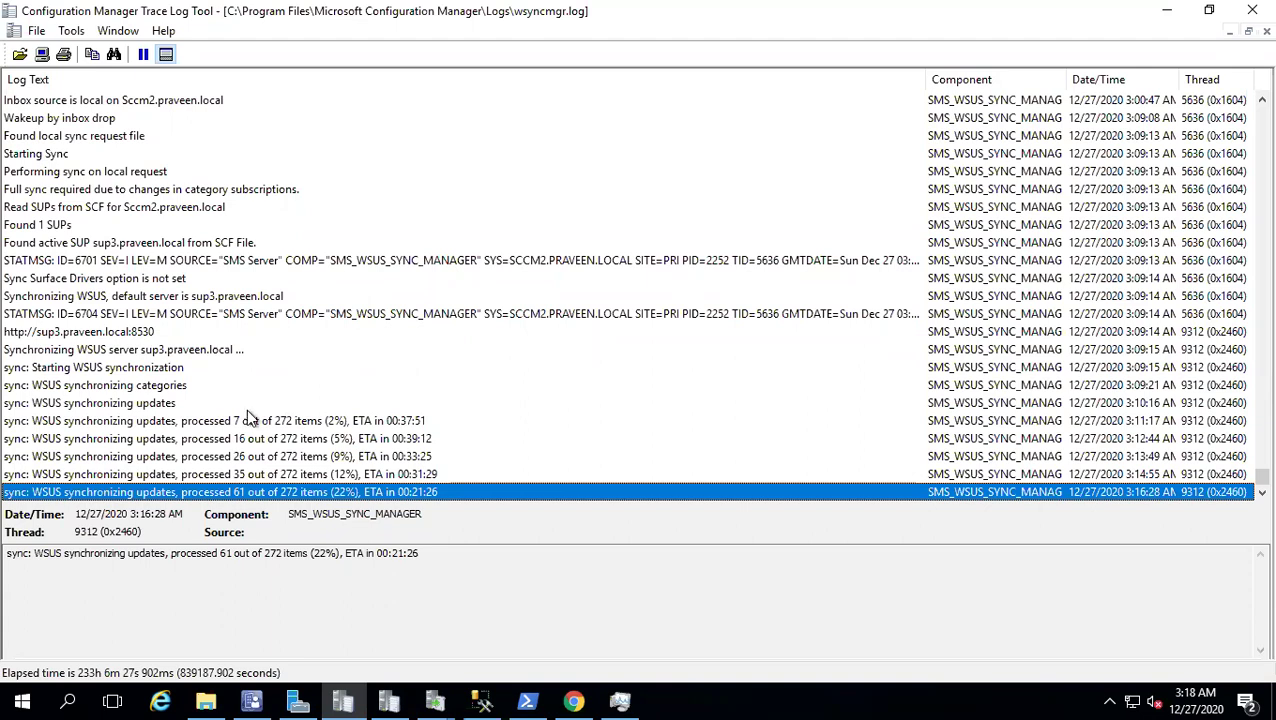
pyautogui.click(252, 699)
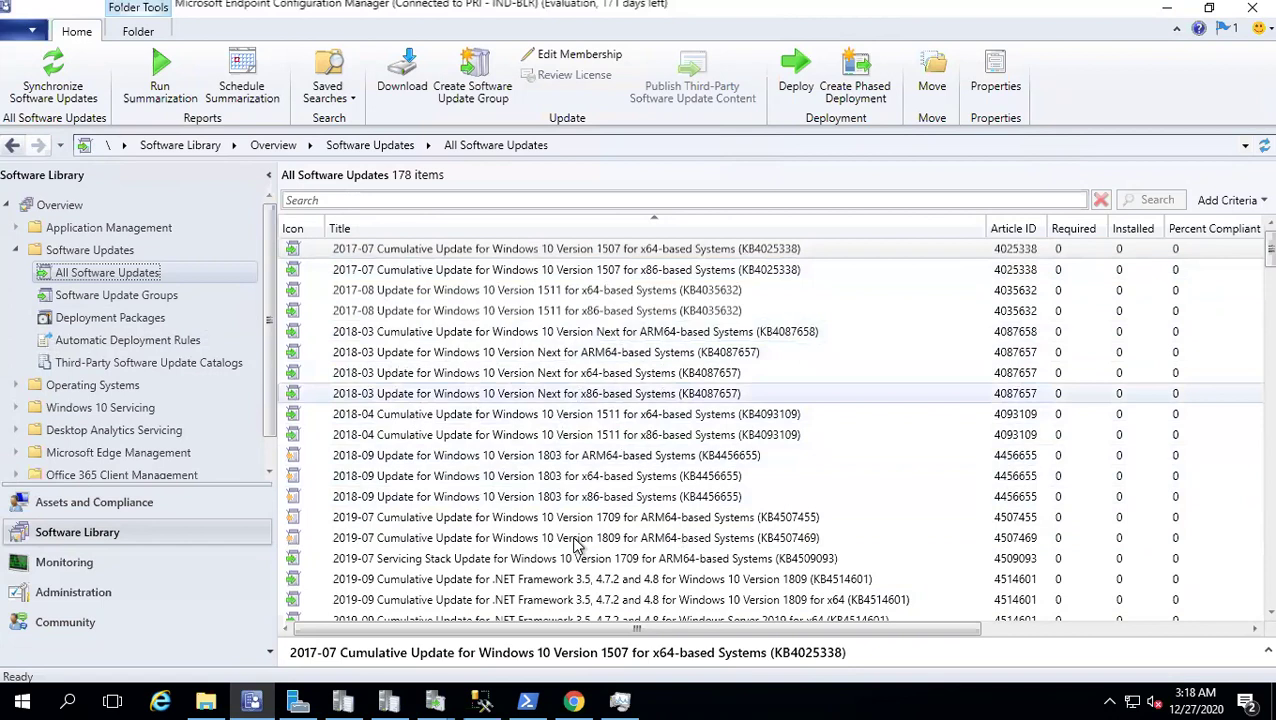
pyautogui.rightClick(90, 273)
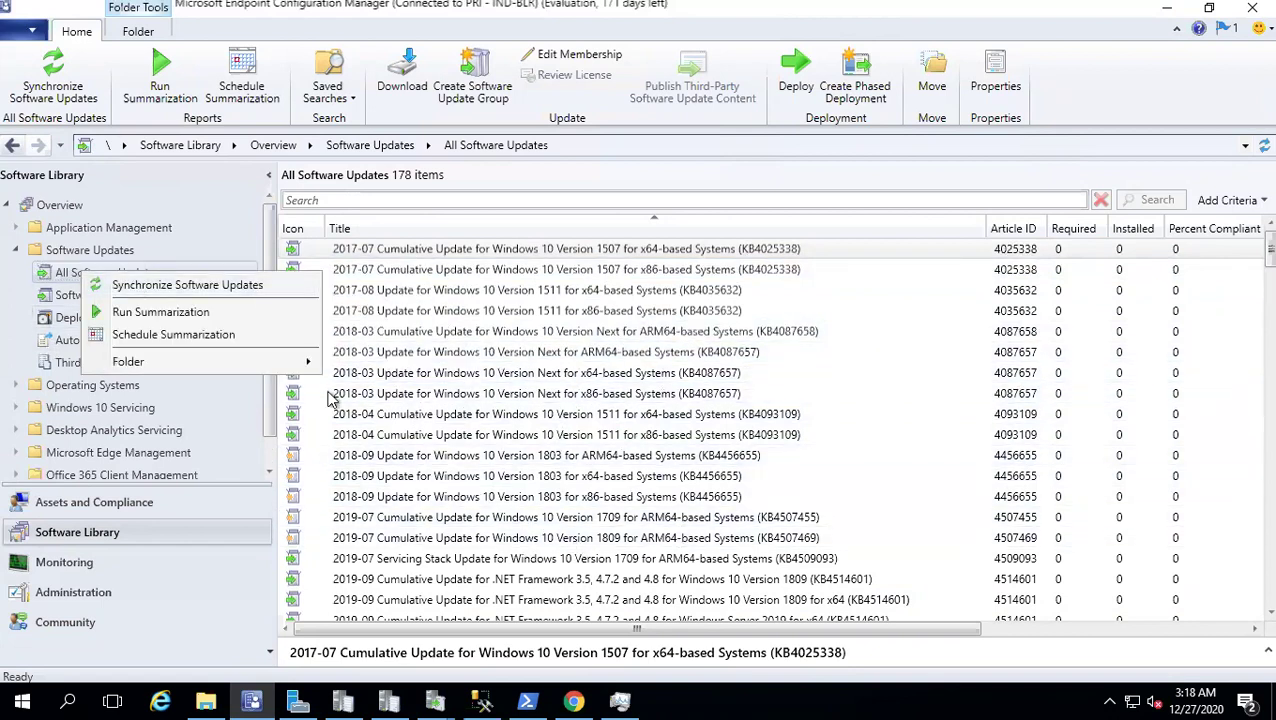
pyautogui.click(335, 311)
# Step: Enable synchronization on a schedule in the primary site's Software Update Point component properties
pyautogui.click(112, 594)
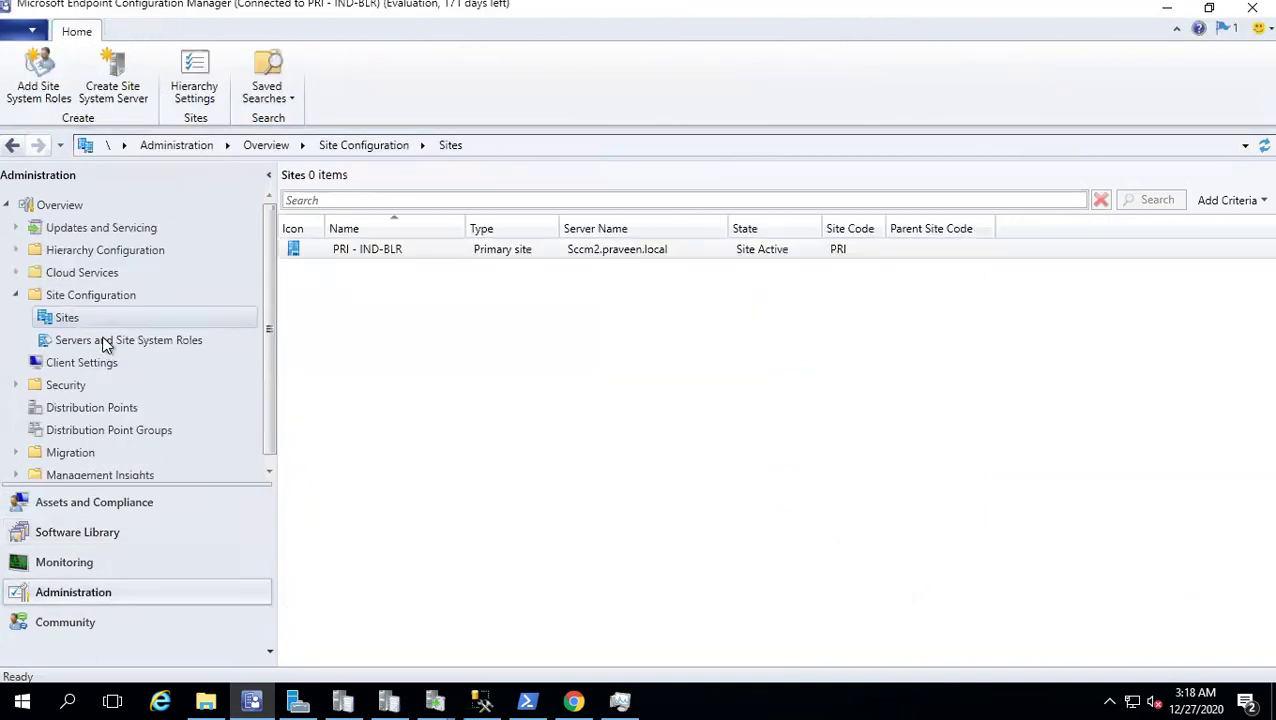
pyautogui.click(68, 318)
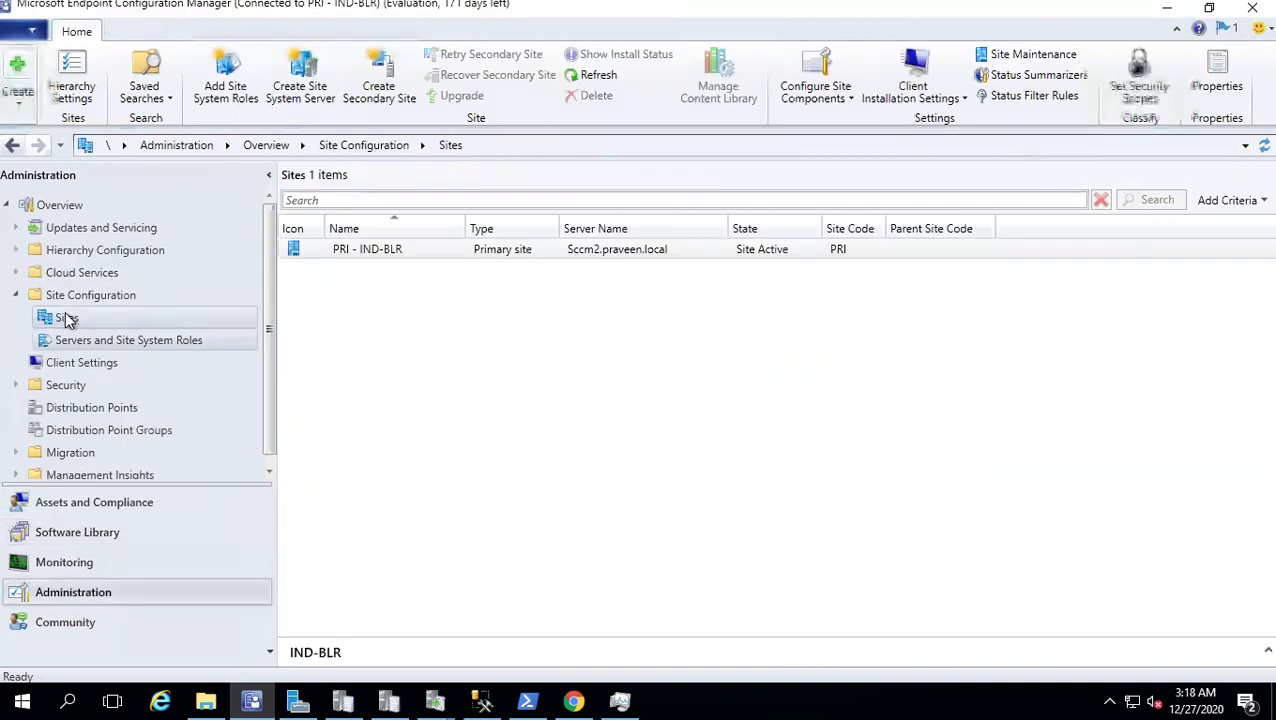
pyautogui.click(813, 98)
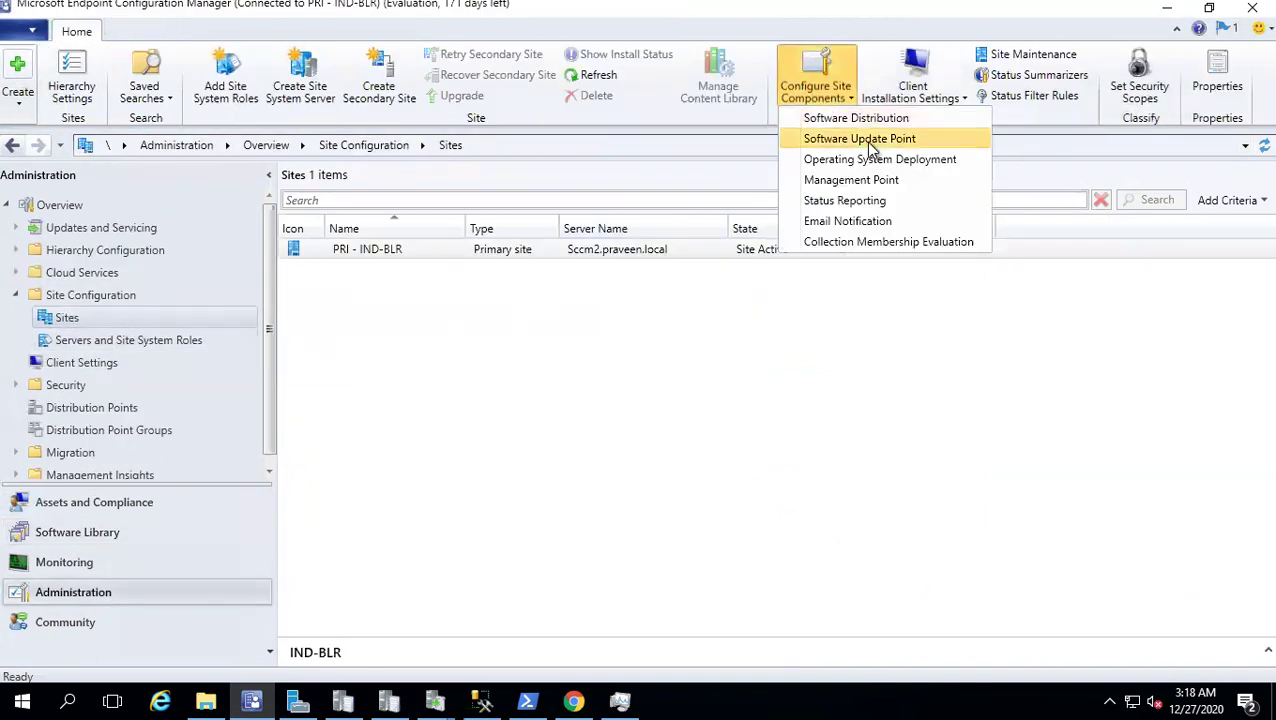
pyautogui.click(860, 139)
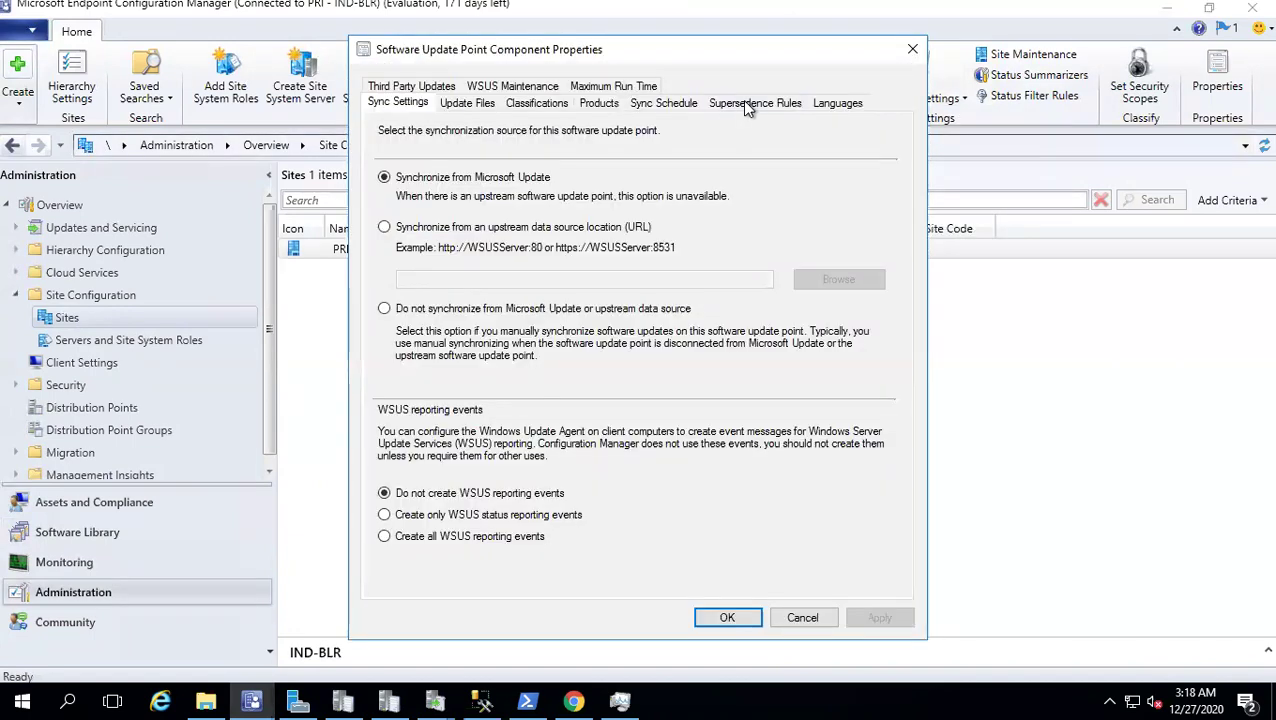
pyautogui.click(667, 103)
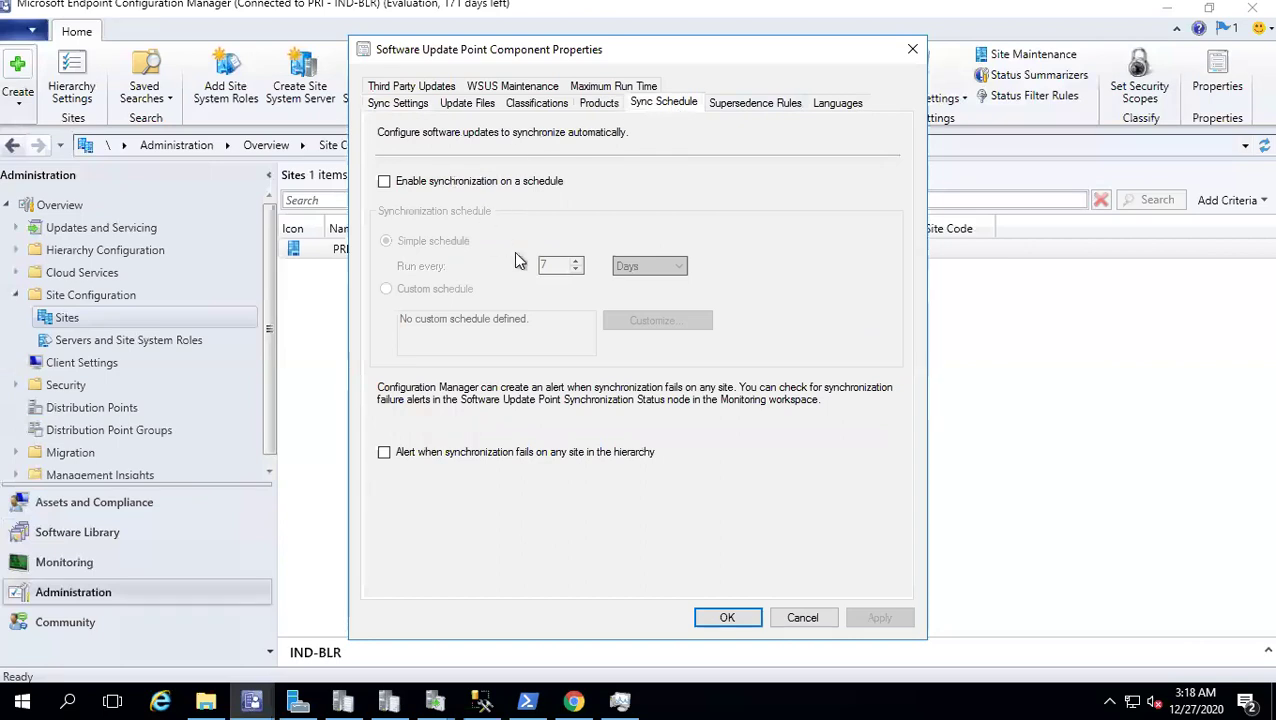
pyautogui.click(415, 182)
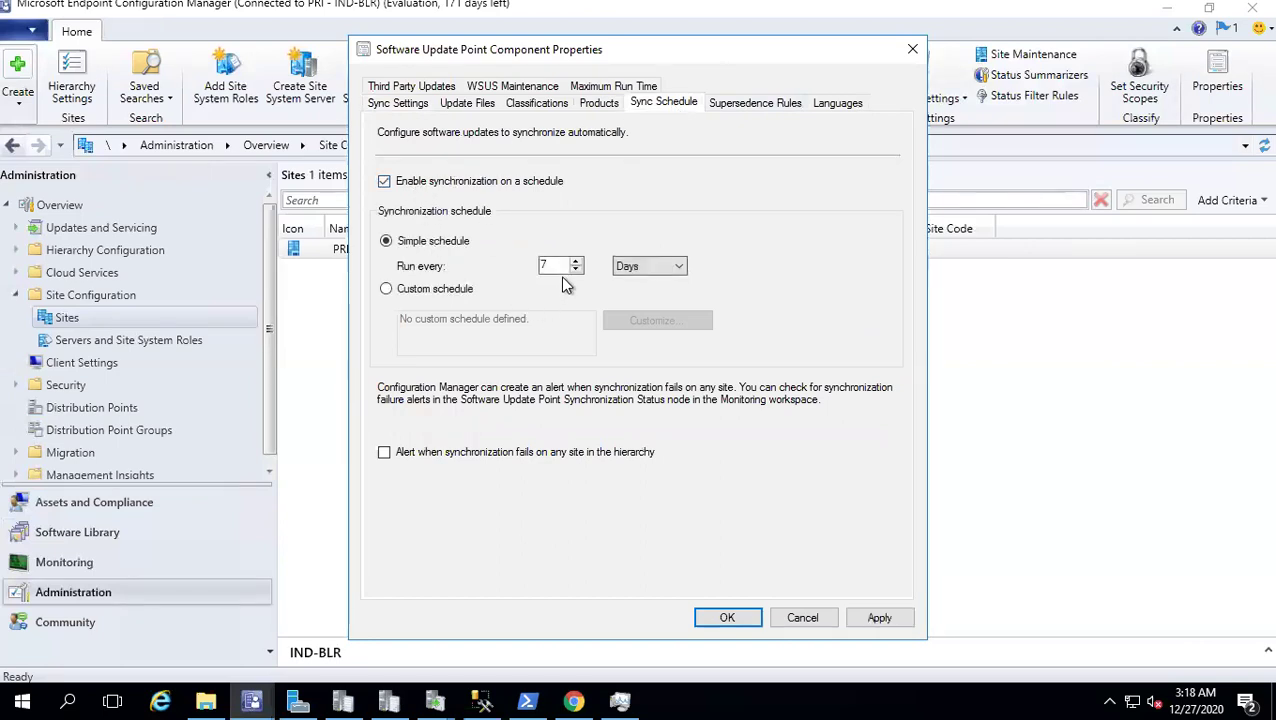
pyautogui.doubleClick(543, 265)
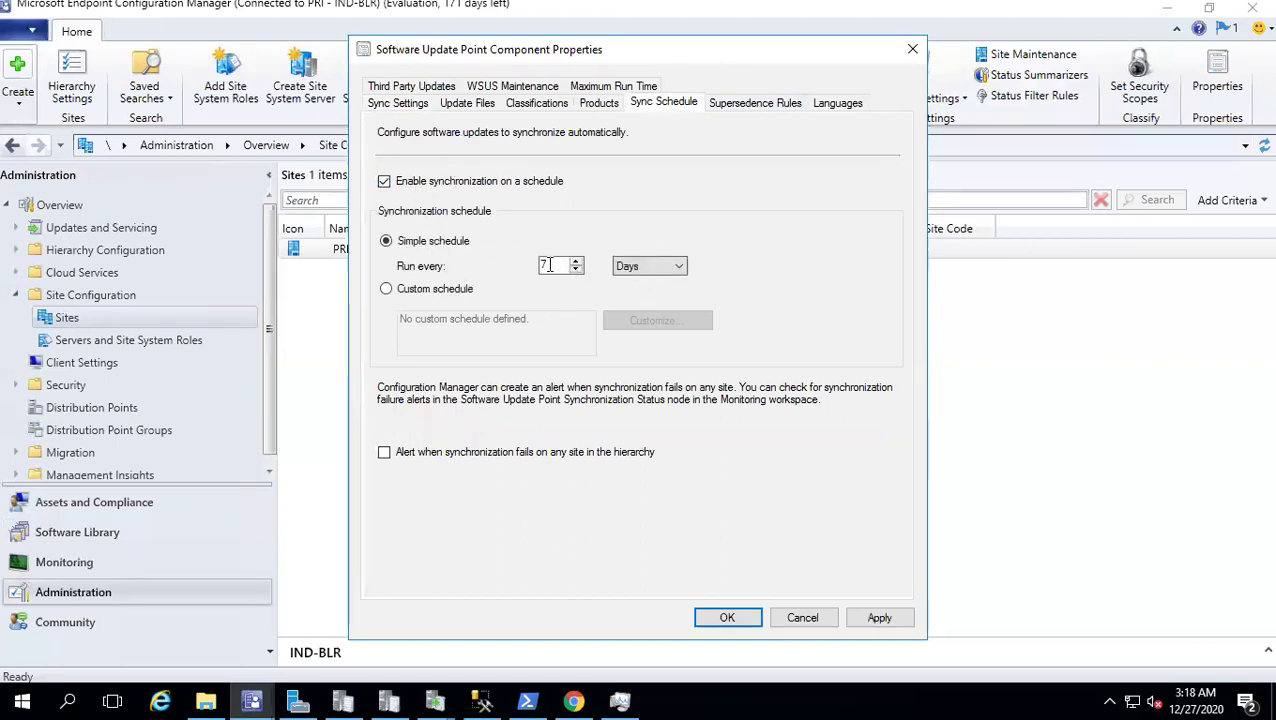
# Step: Switch the synchronization to a custom schedule that recurs at a custom interval of 1 day
pyautogui.click(440, 289)
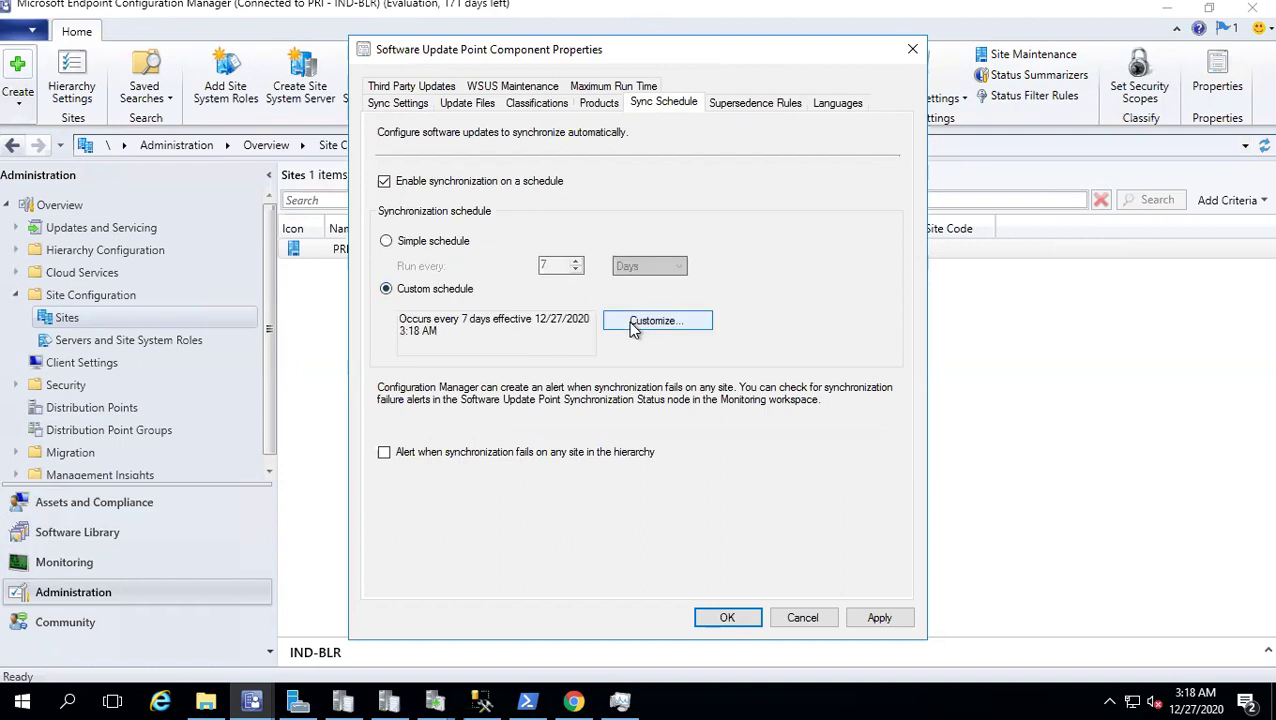
pyautogui.click(633, 324)
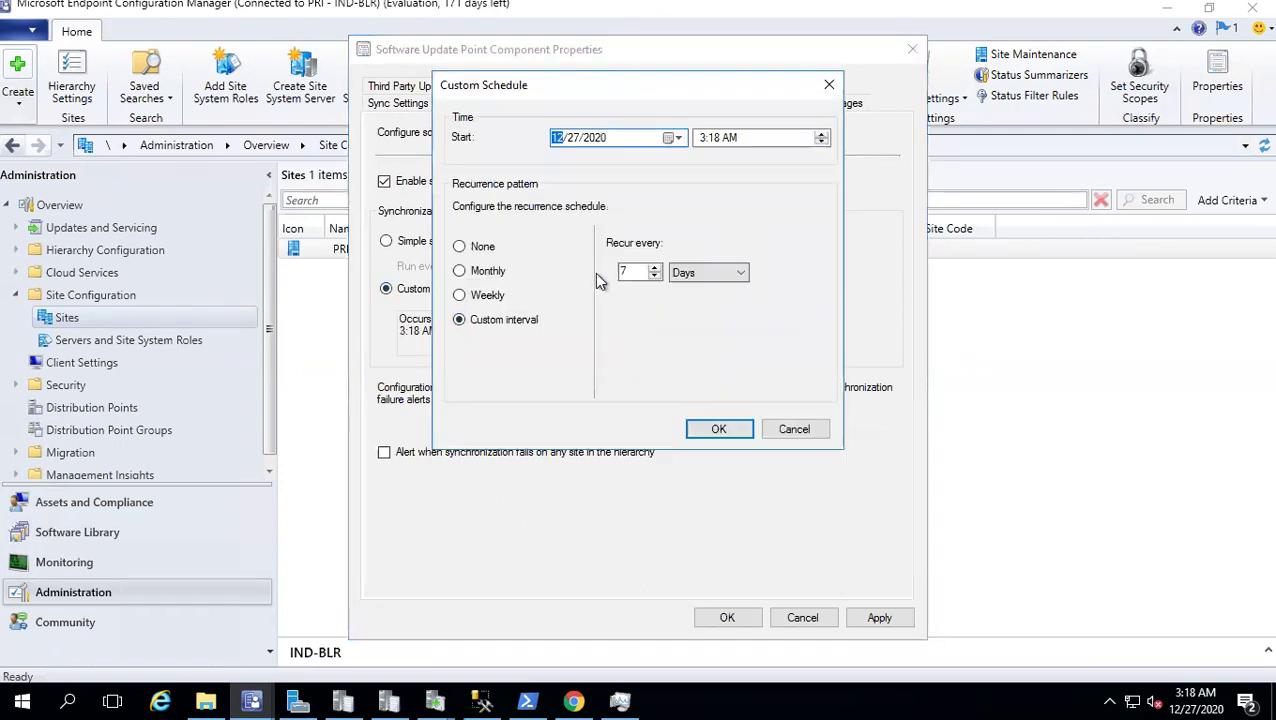
pyautogui.click(484, 250)
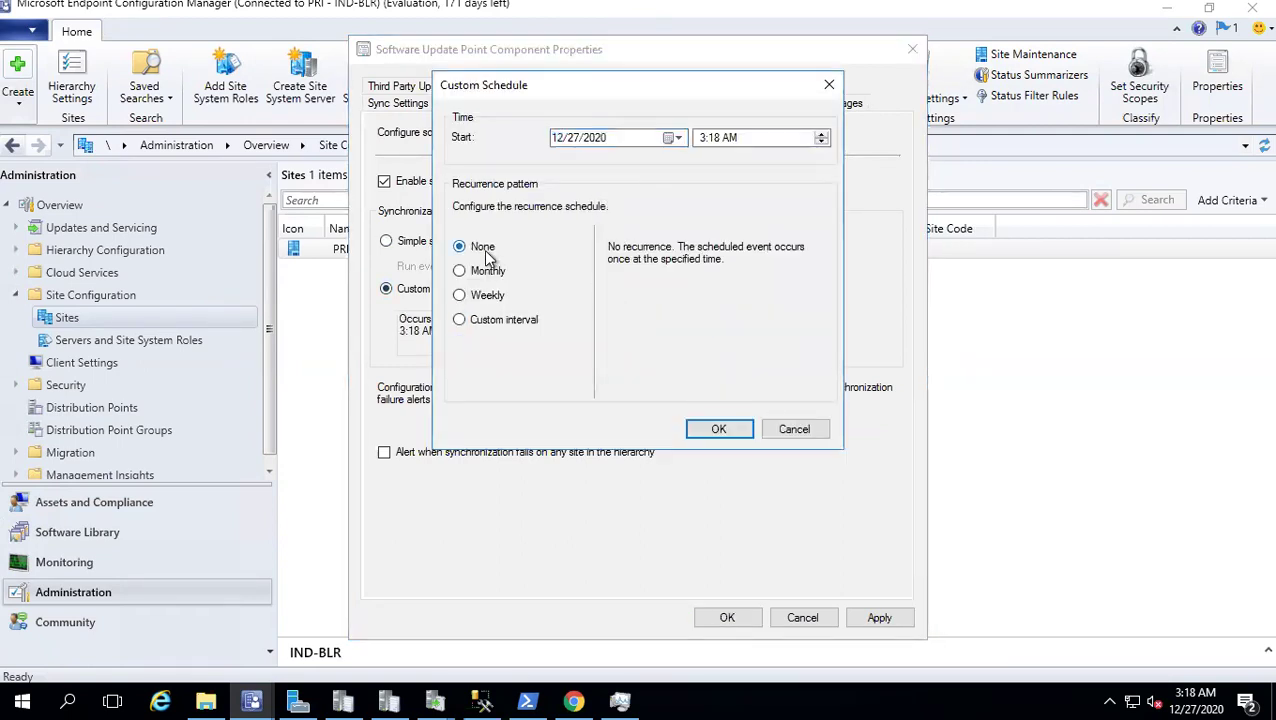
pyautogui.click(461, 320)
pyautogui.moveTo(588, 259); pyautogui.dragTo(588, 266)
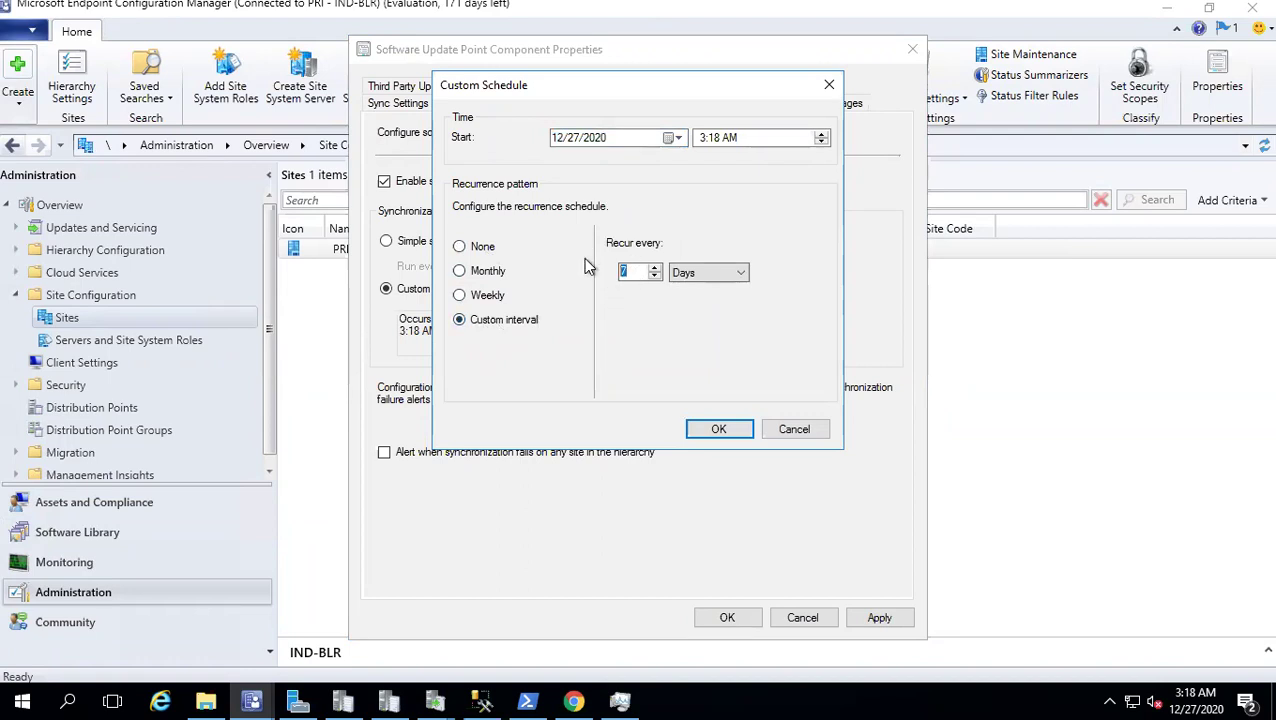
# Step: Set the custom schedule's start time to 8:00 PM and accept the schedule
pyautogui.click(707, 145)
pyautogui.click(705, 142)
pyautogui.write('8:')
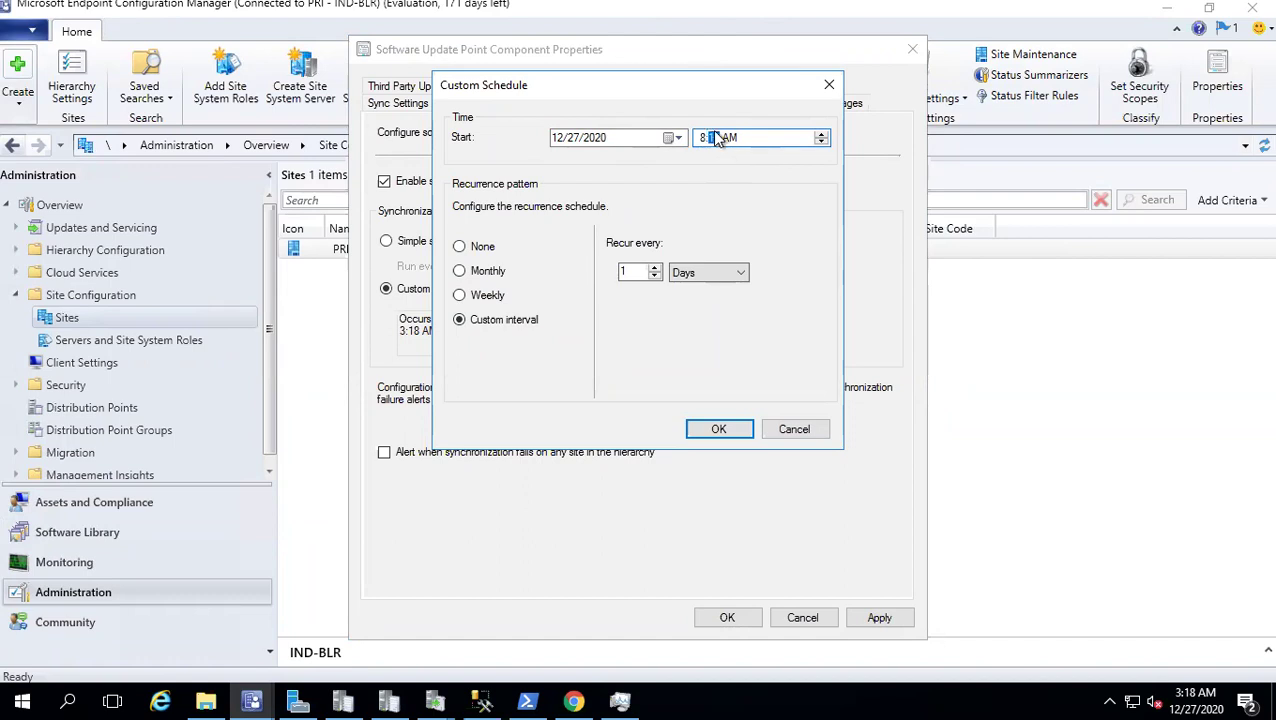
pyautogui.write('00')
pyautogui.click(735, 139)
pyautogui.click(724, 432)
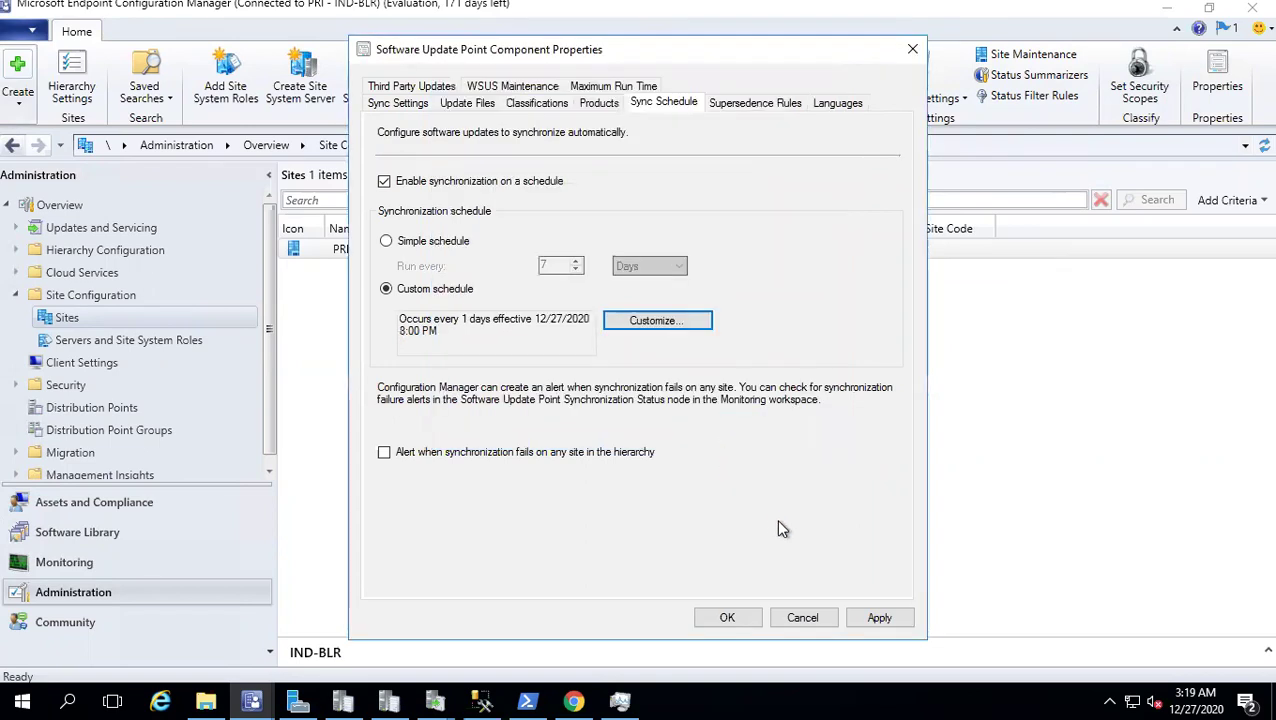
# Step: Apply the daily custom synchronization schedule and close the Software Update Point Component properties
pyautogui.moveTo(602, 50); pyautogui.dragTo(330, 80)
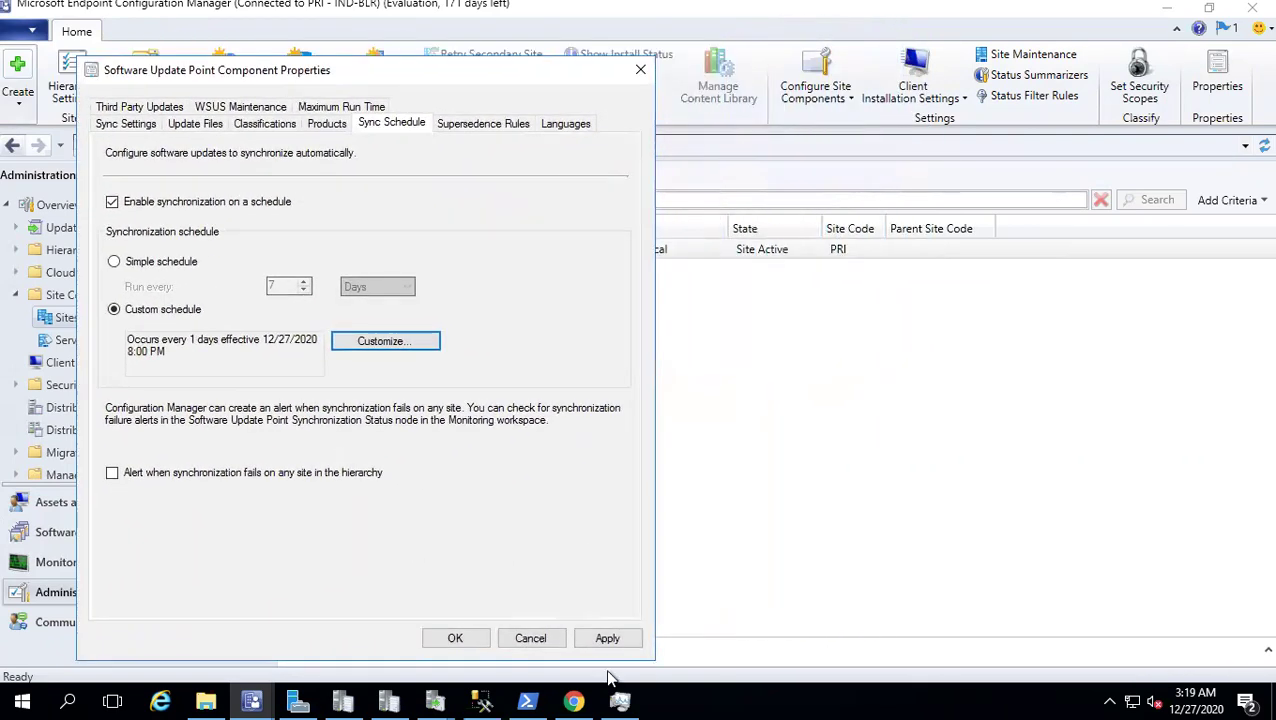
pyautogui.hotkey('alt', 'a')
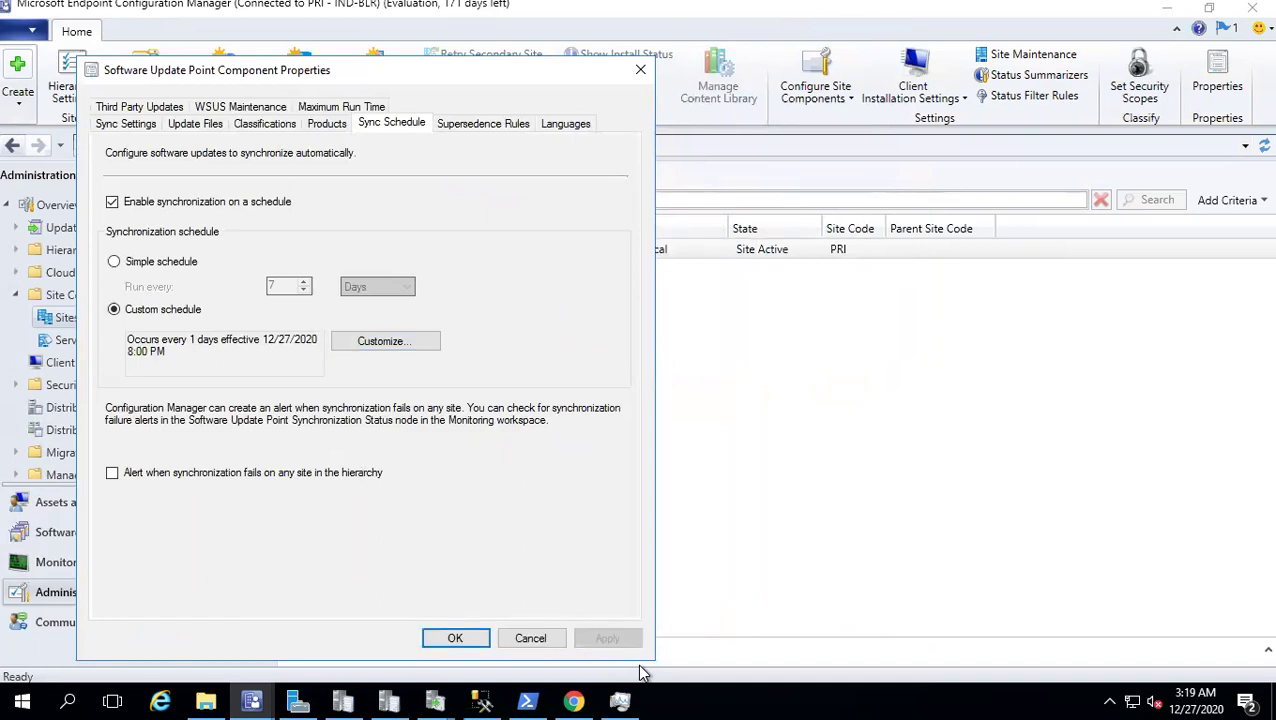
pyautogui.click(462, 642)
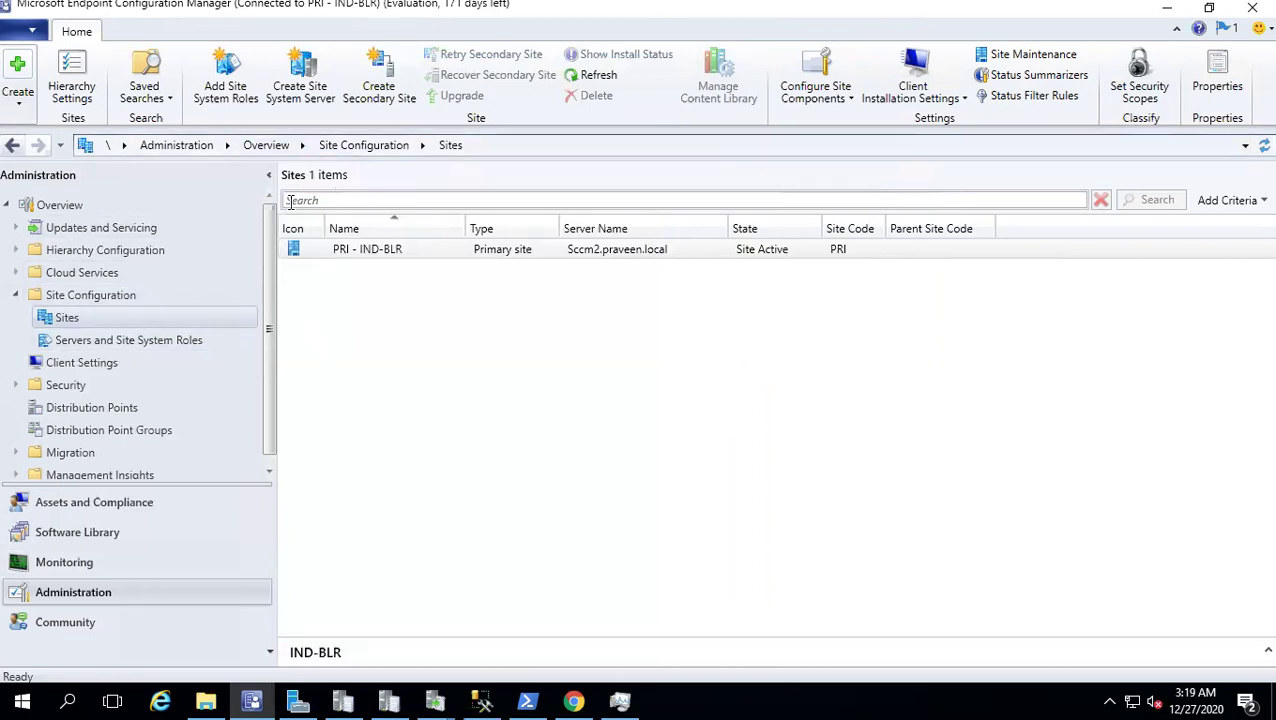
# Step: Reopen the primary site's Software Update Point Component properties, review the saved custom sync schedule, and close the properties
pyautogui.click(78, 532)
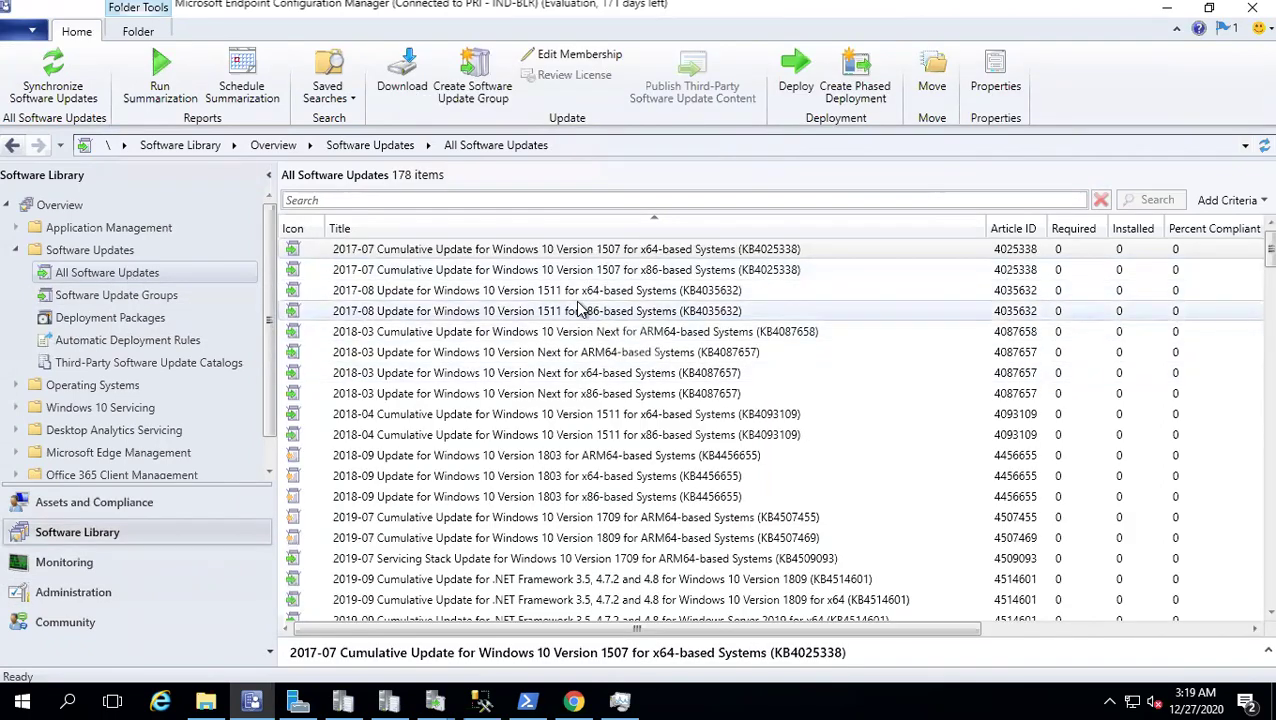
pyautogui.click(100, 596)
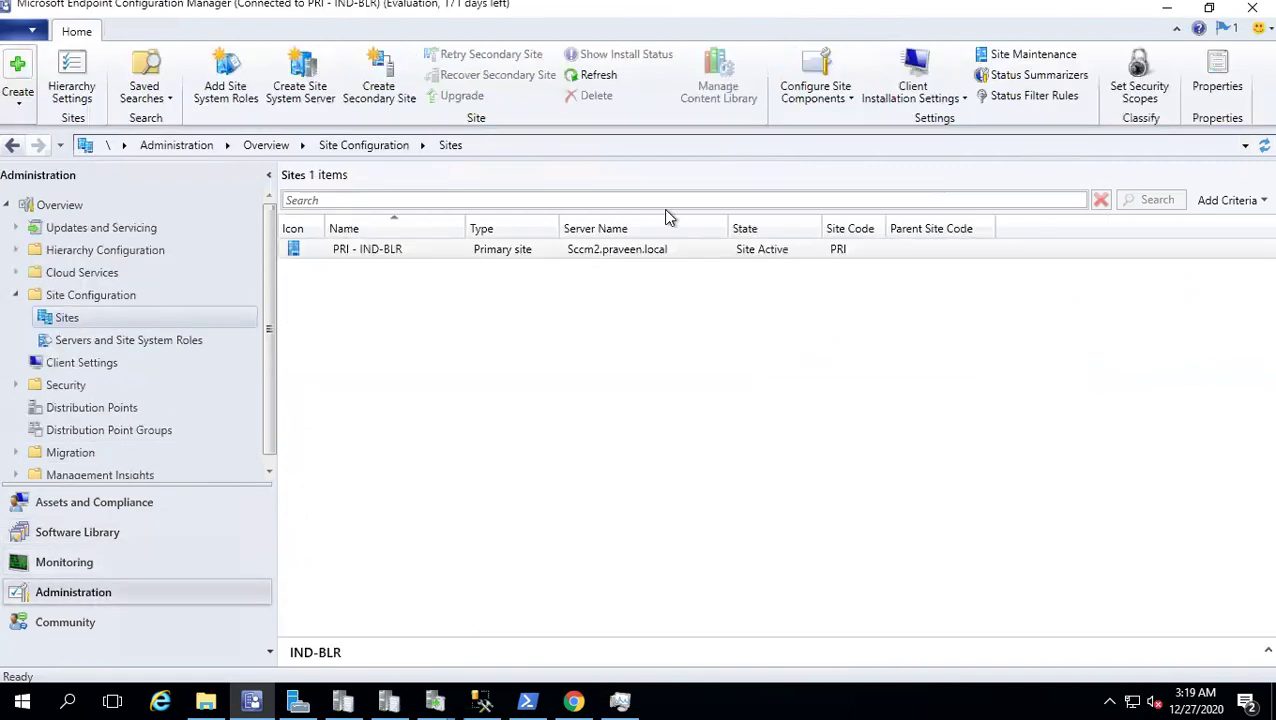
pyautogui.click(831, 99)
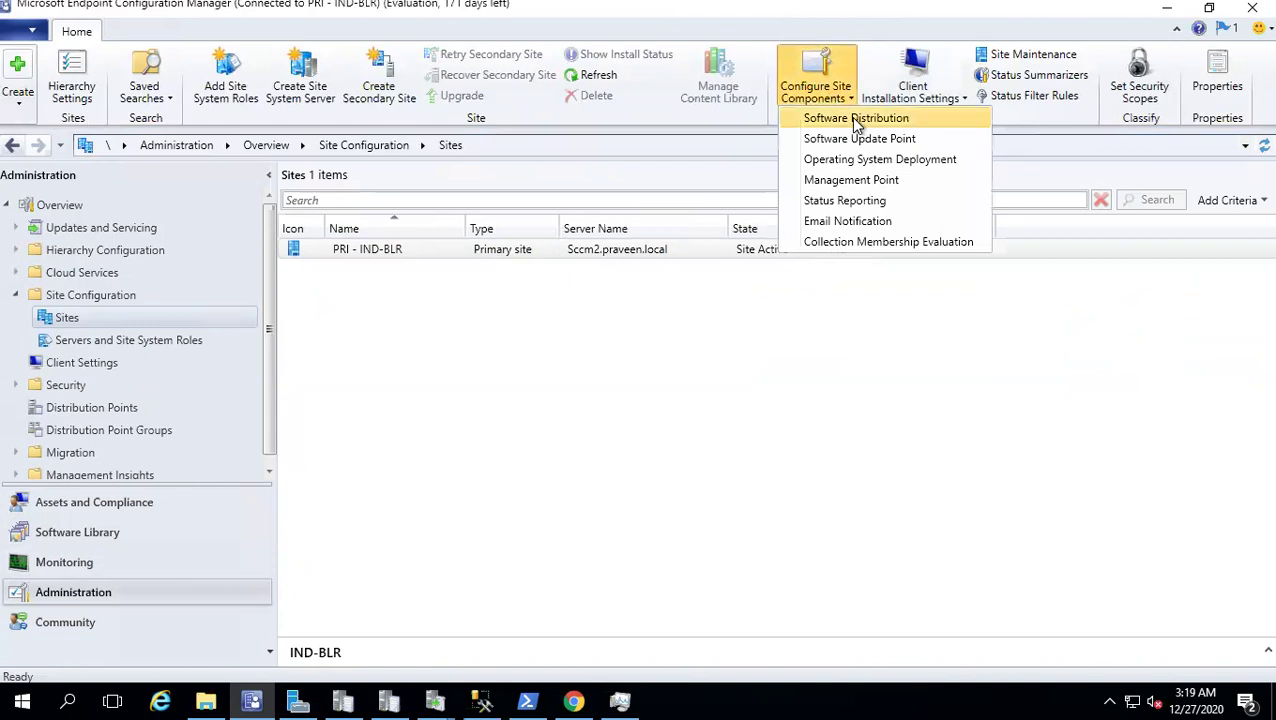
pyautogui.click(866, 142)
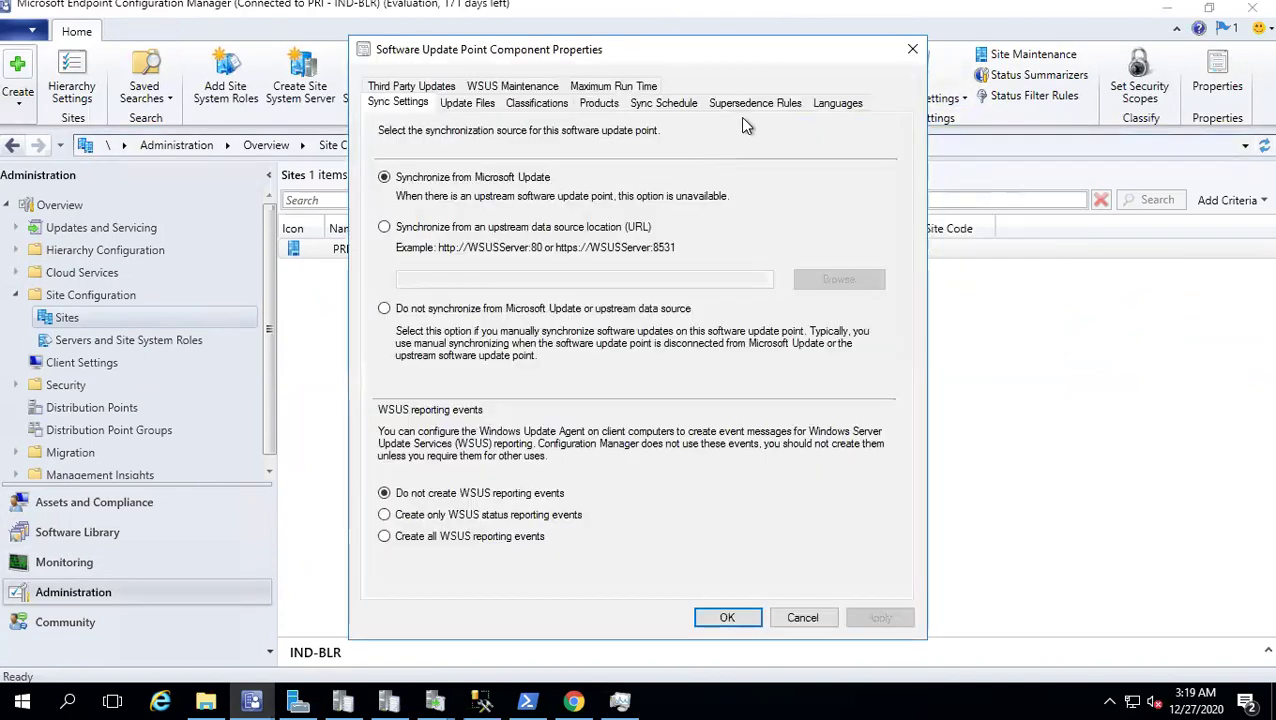
pyautogui.click(668, 104)
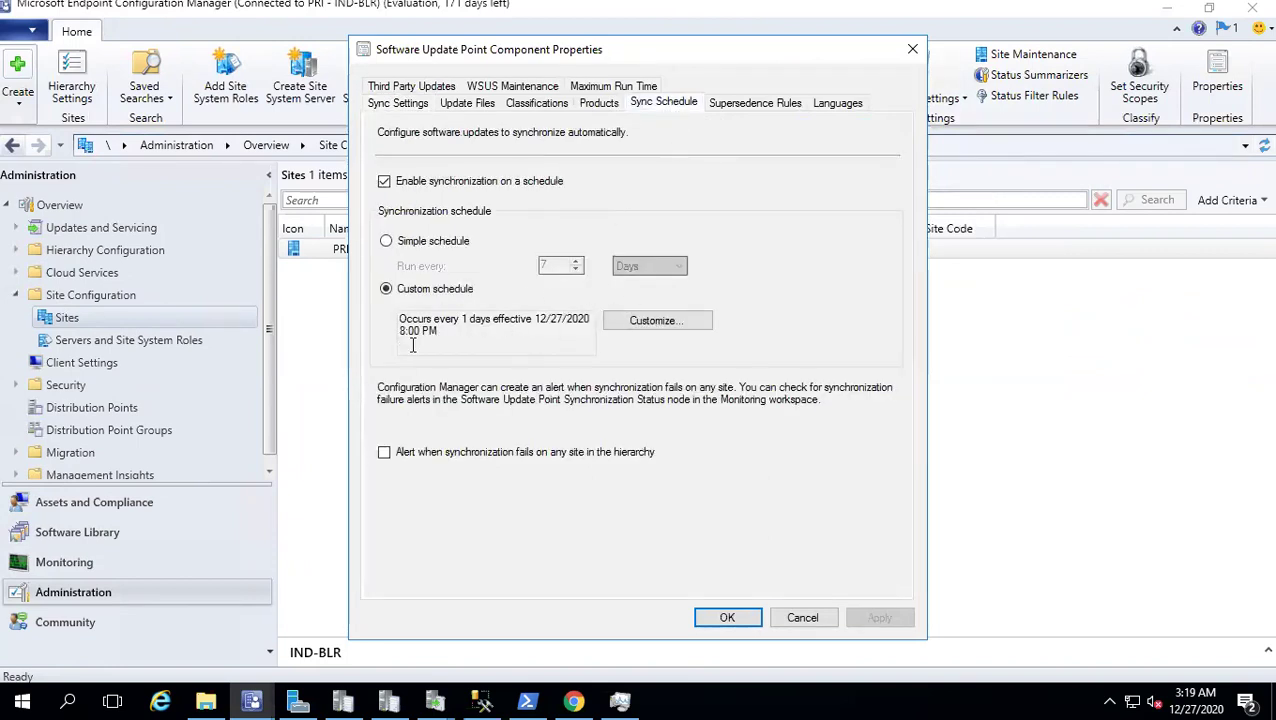
pyautogui.moveTo(401, 320); pyautogui.dragTo(501, 341)
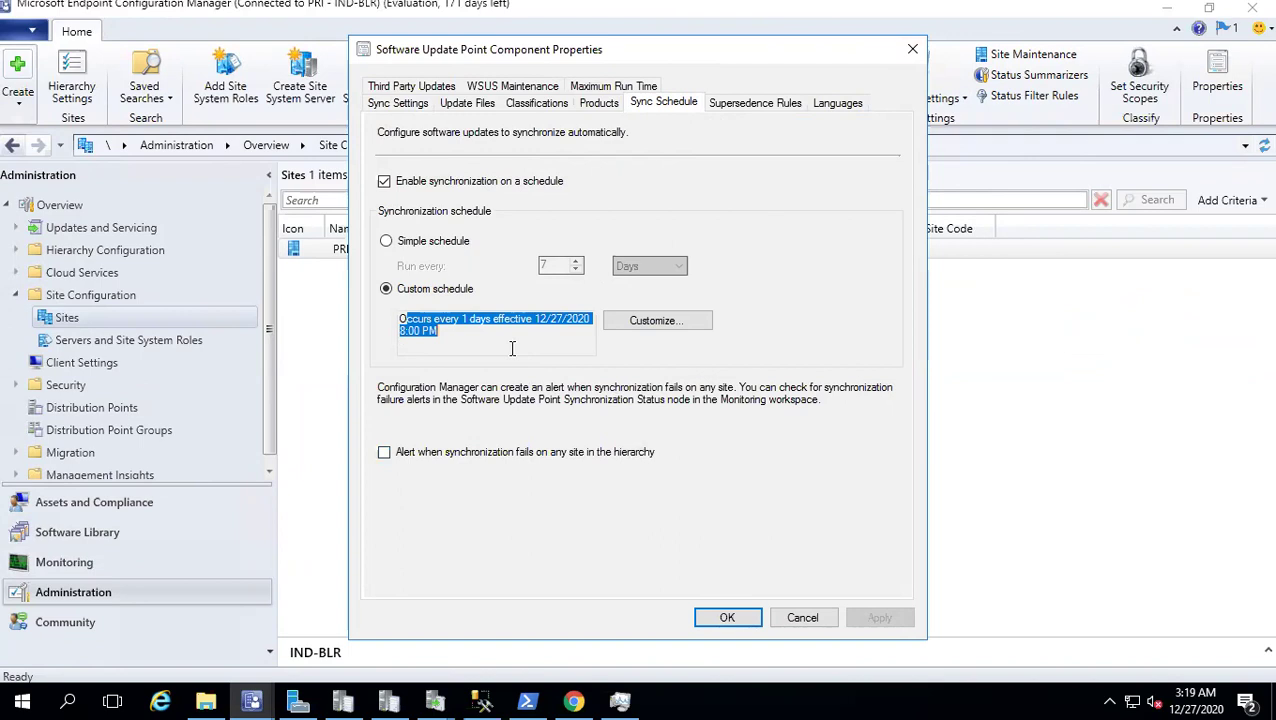
pyautogui.click(912, 49)
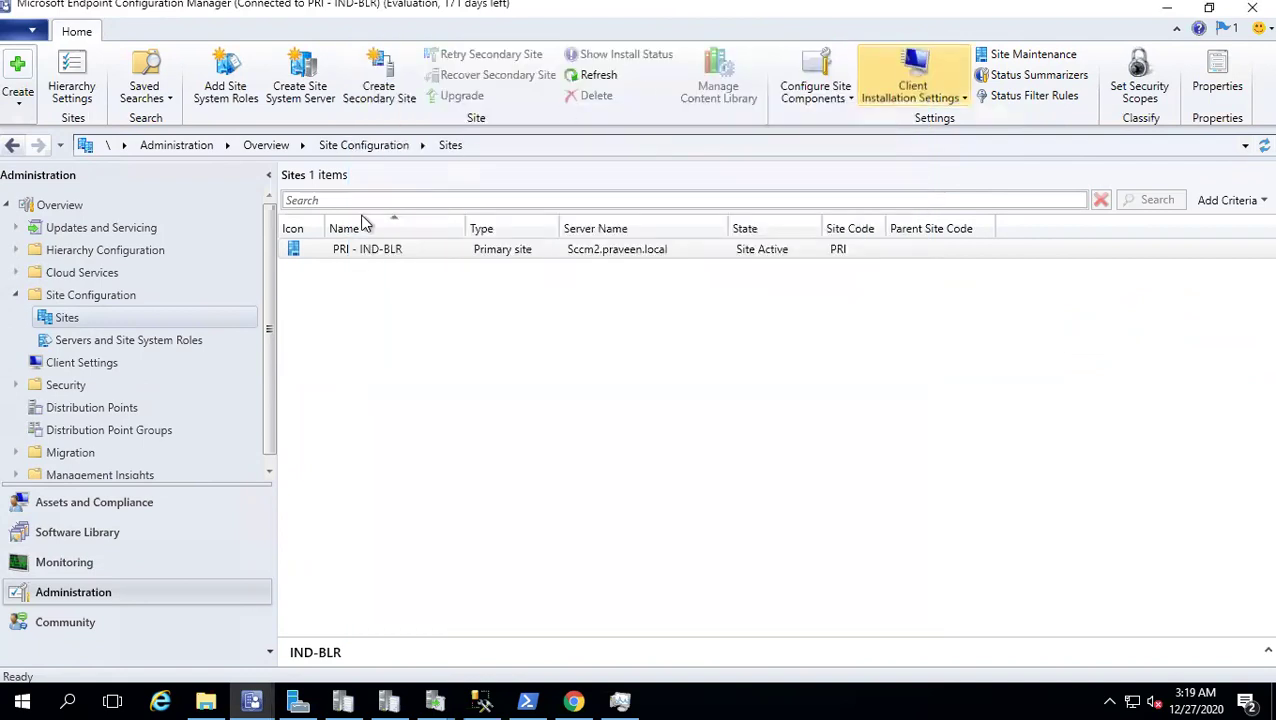
# Step: Browse the complete All Software Updates list in the Software Library from beginning to end and back
pyautogui.click(99, 528)
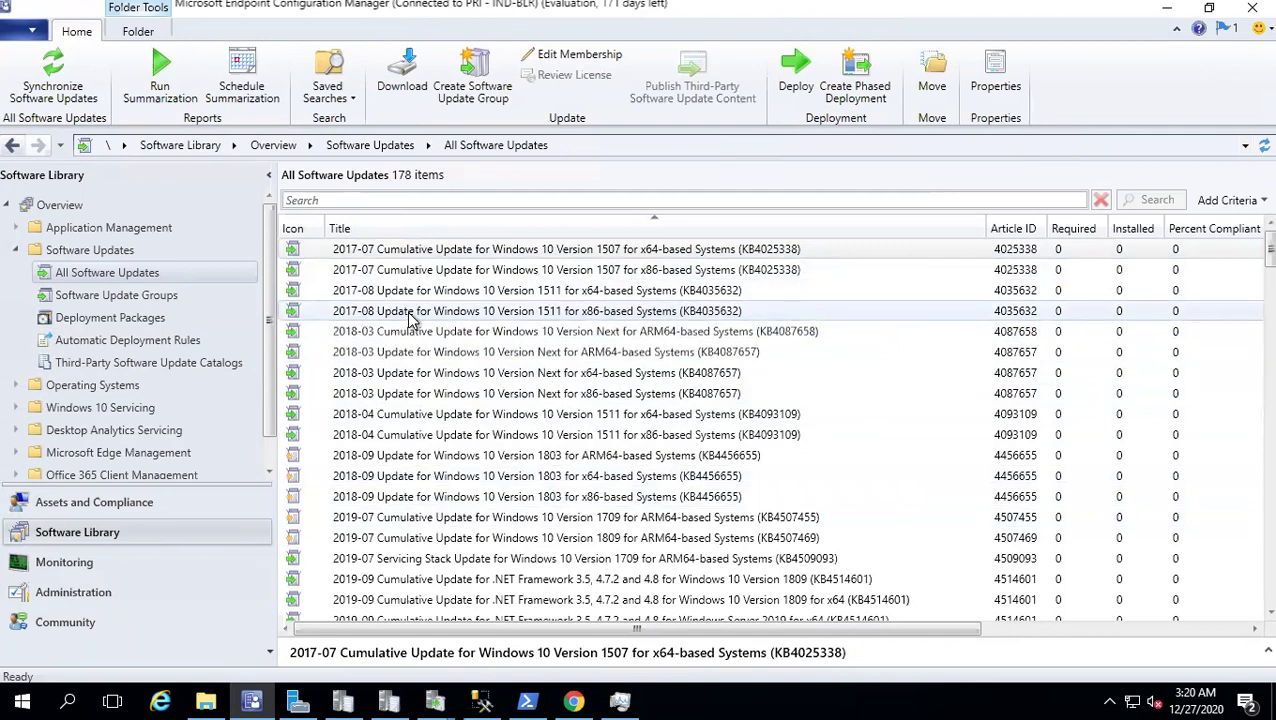
pyautogui.scroll(-7, 428, 310)
pyautogui.scroll(-15, 428, 310)
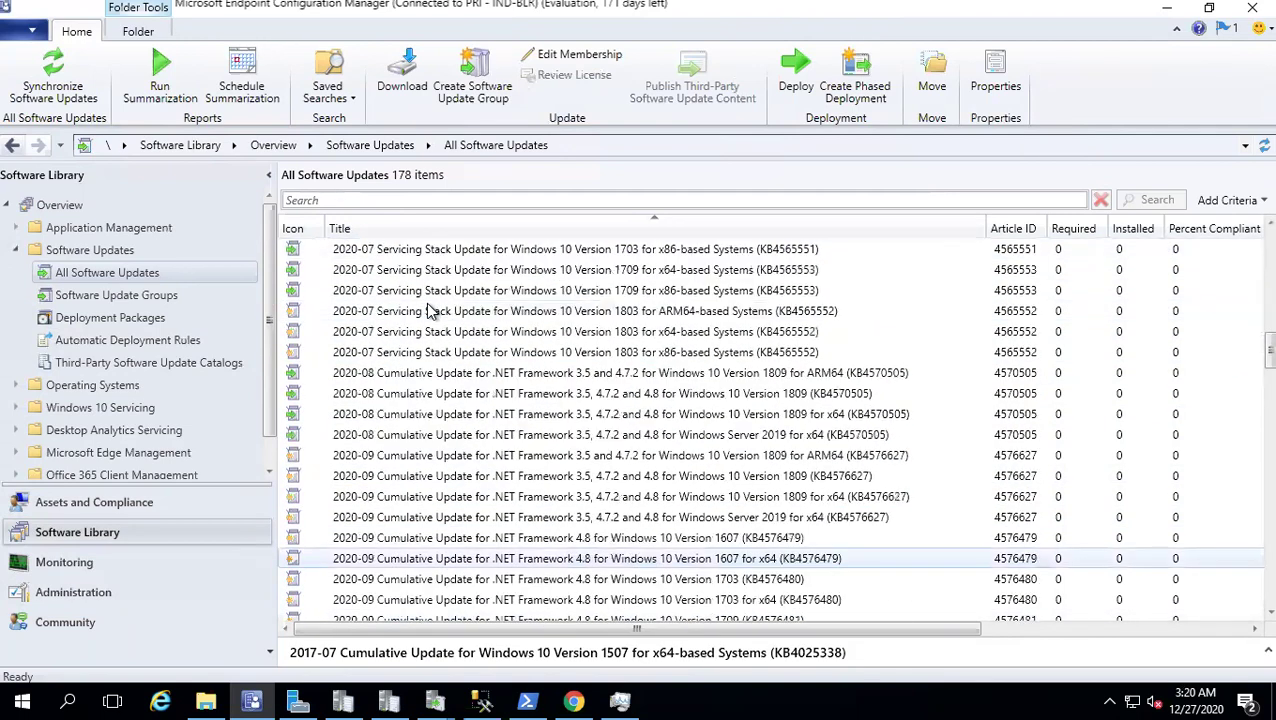
pyautogui.scroll(-12, 428, 310)
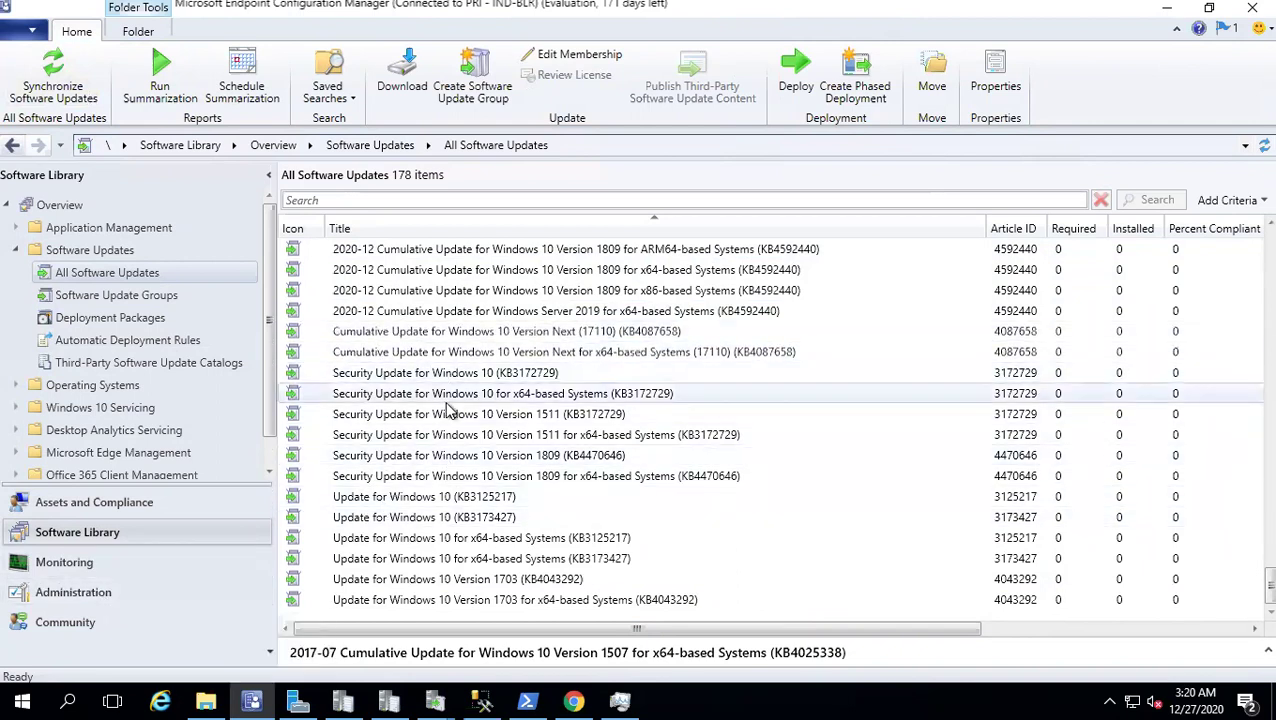
pyautogui.scroll(15, 447, 410)
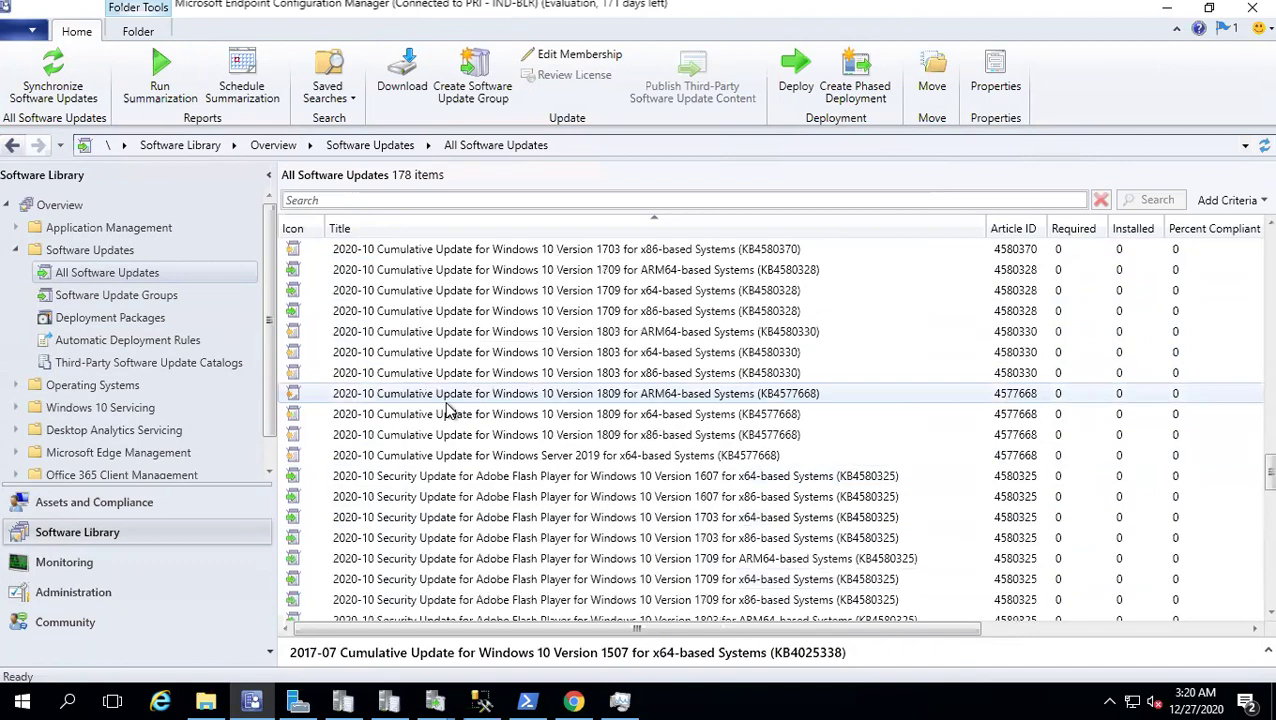
pyautogui.scroll(10, 447, 410)
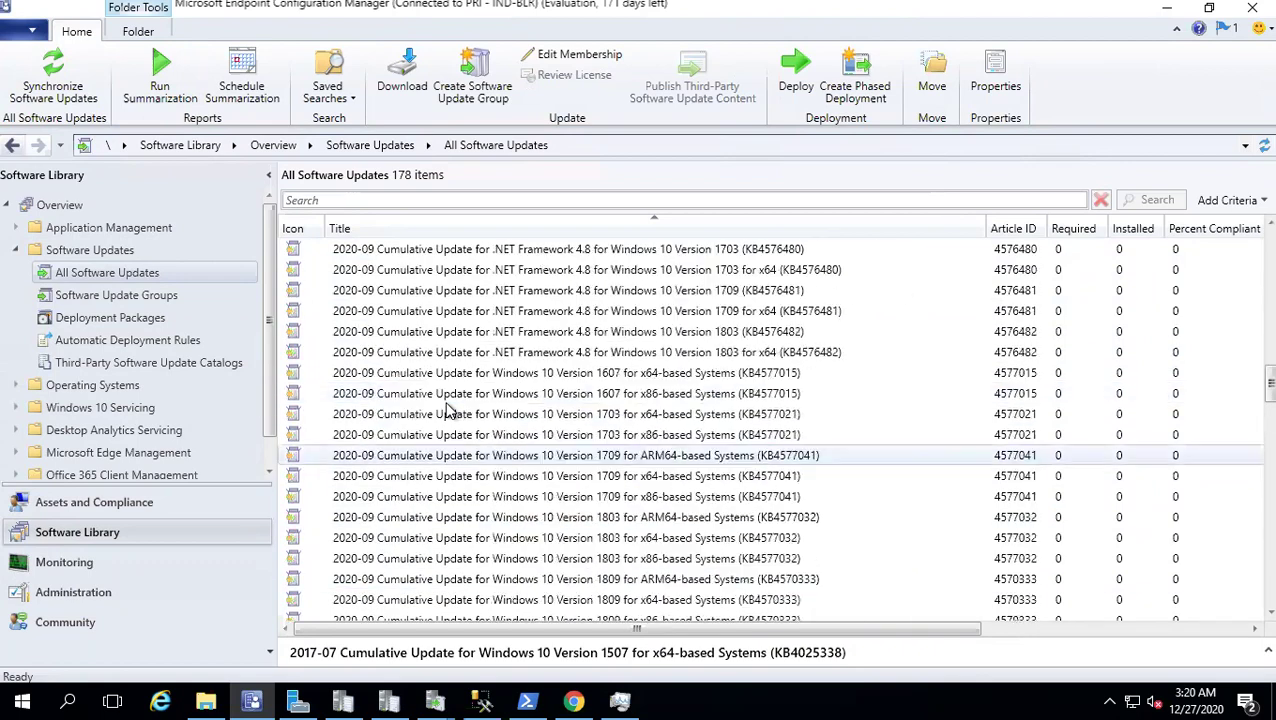
pyautogui.scroll(10, 447, 410)
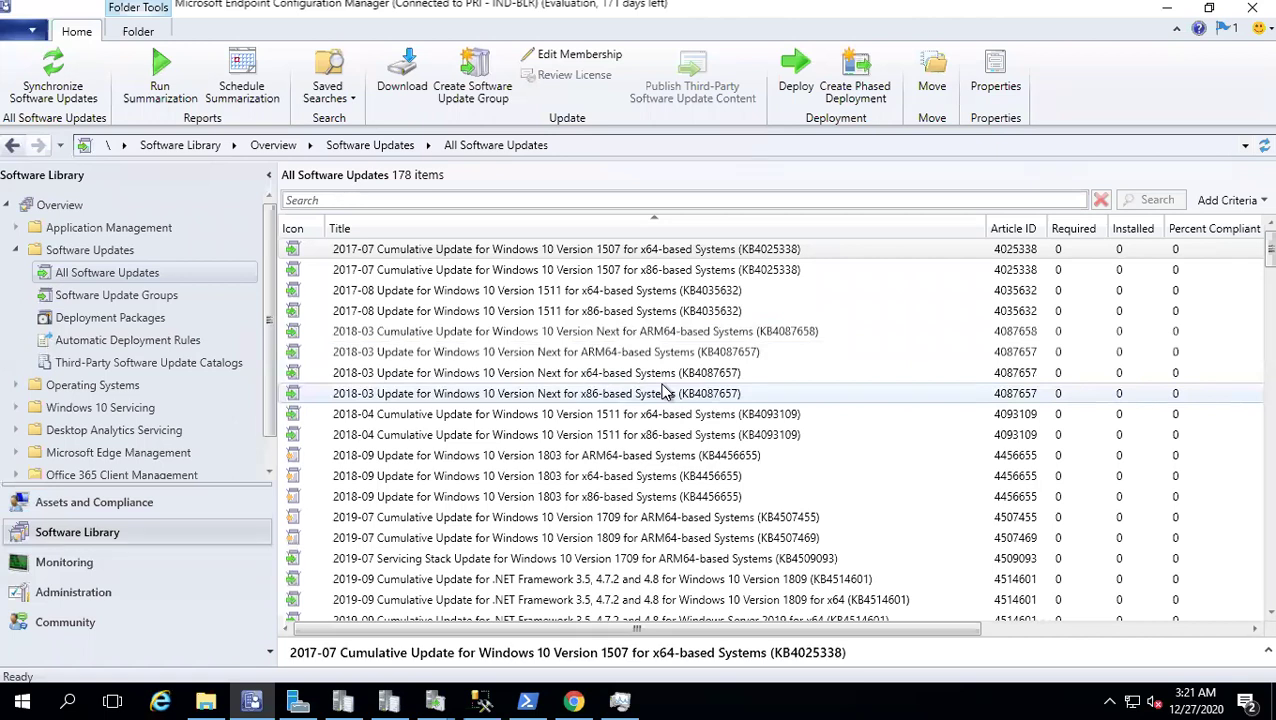
# Step: Select the 2019-07 Servicing Stack Update for Windows 10 Version 1709 (KB4509093) and examine the Windows 10 versions in the update titles
pyautogui.scroll(-4, 665, 393)
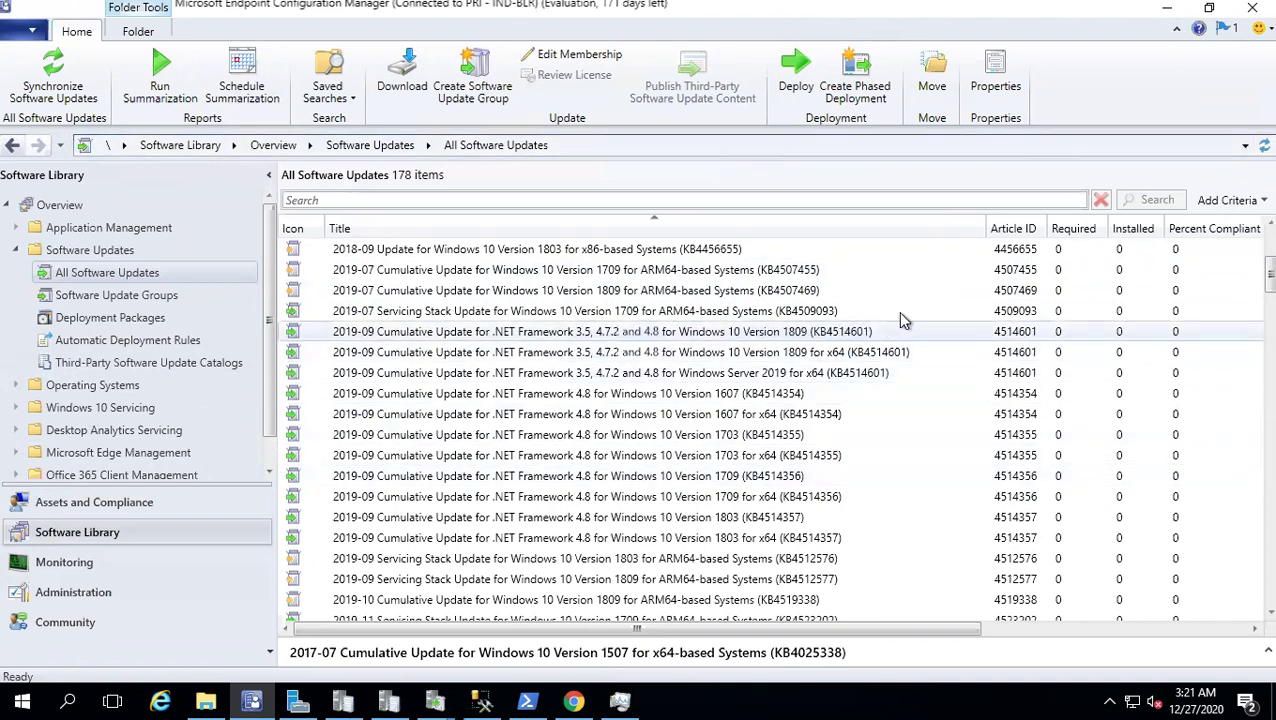
pyautogui.click(410, 312)
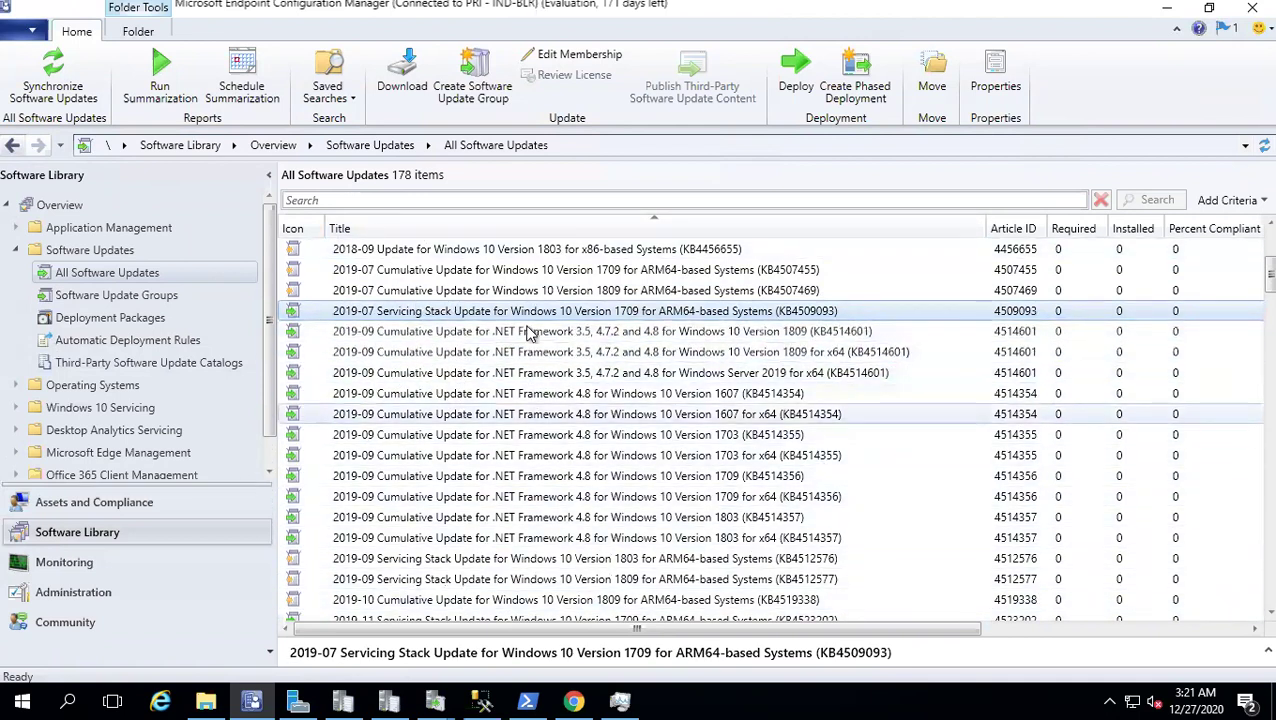
pyautogui.scroll(-4, 428, 393)
pyautogui.scroll(-18, 428, 393)
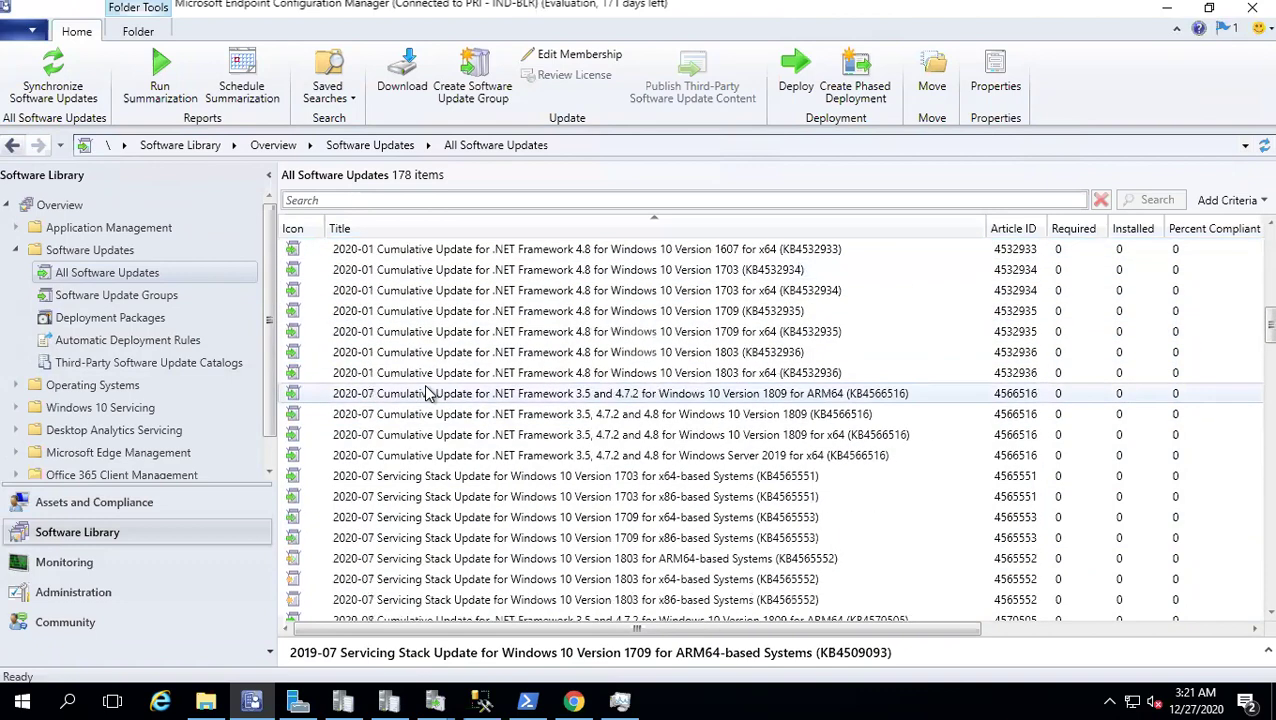
pyautogui.scroll(-5, 430, 390)
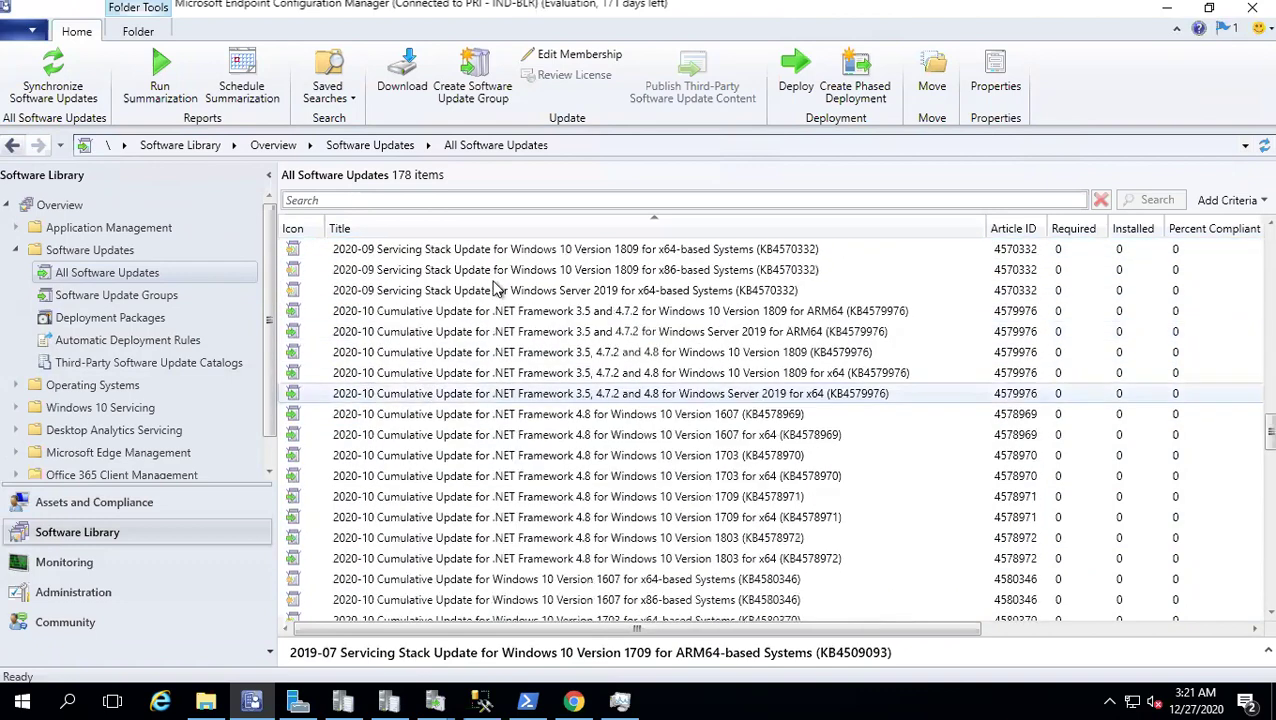
pyautogui.scroll(4, 617, 343)
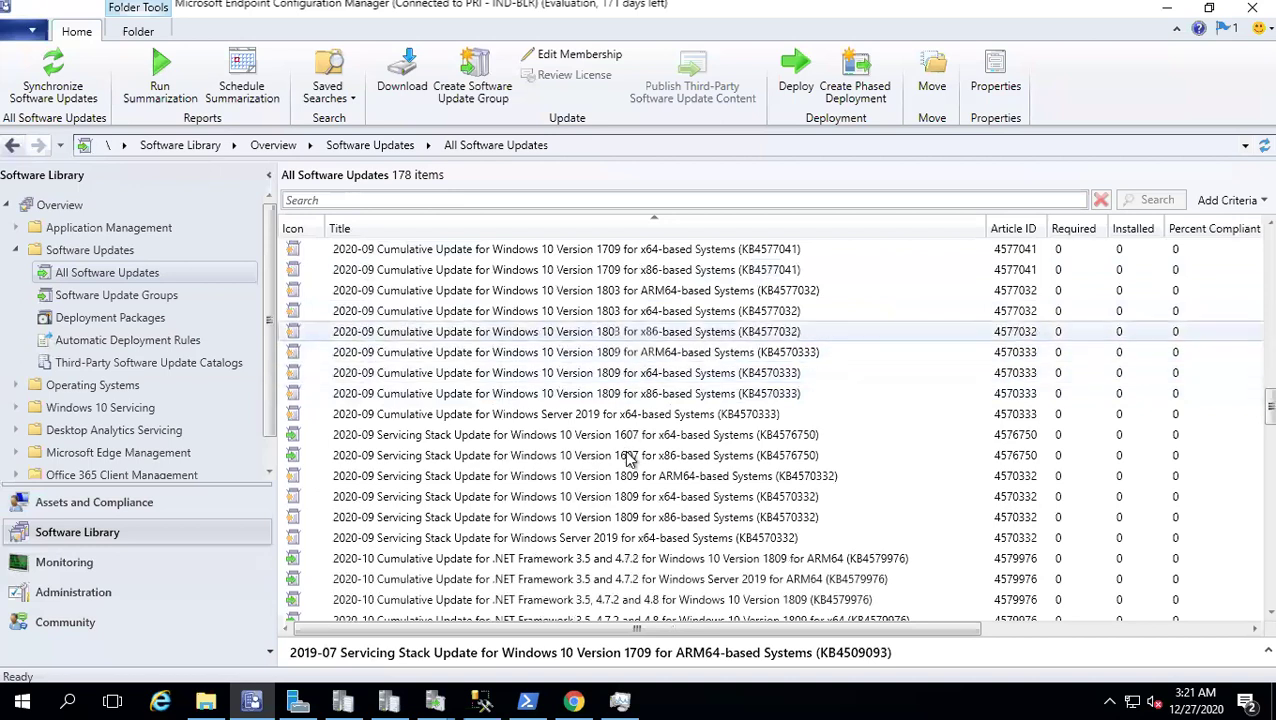
# Step: Search All Software Updates for Windows 10 version 1909
pyautogui.click(377, 199)
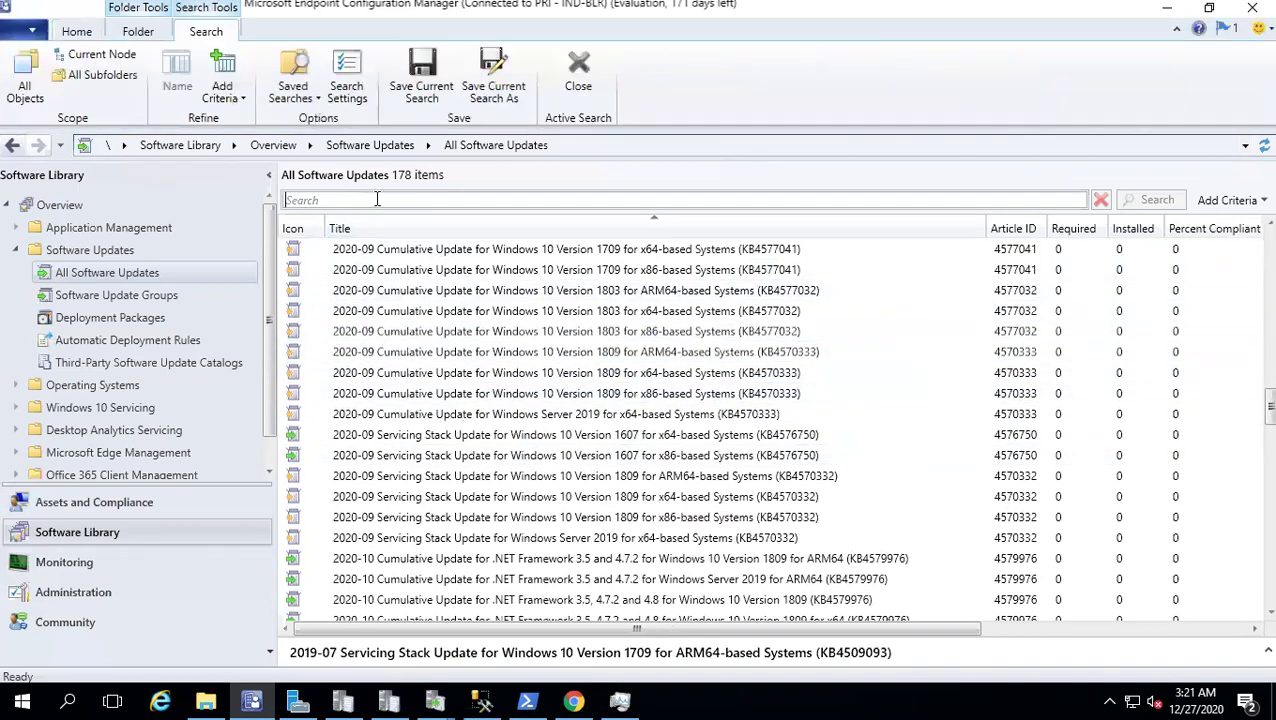
pyautogui.write('1909')
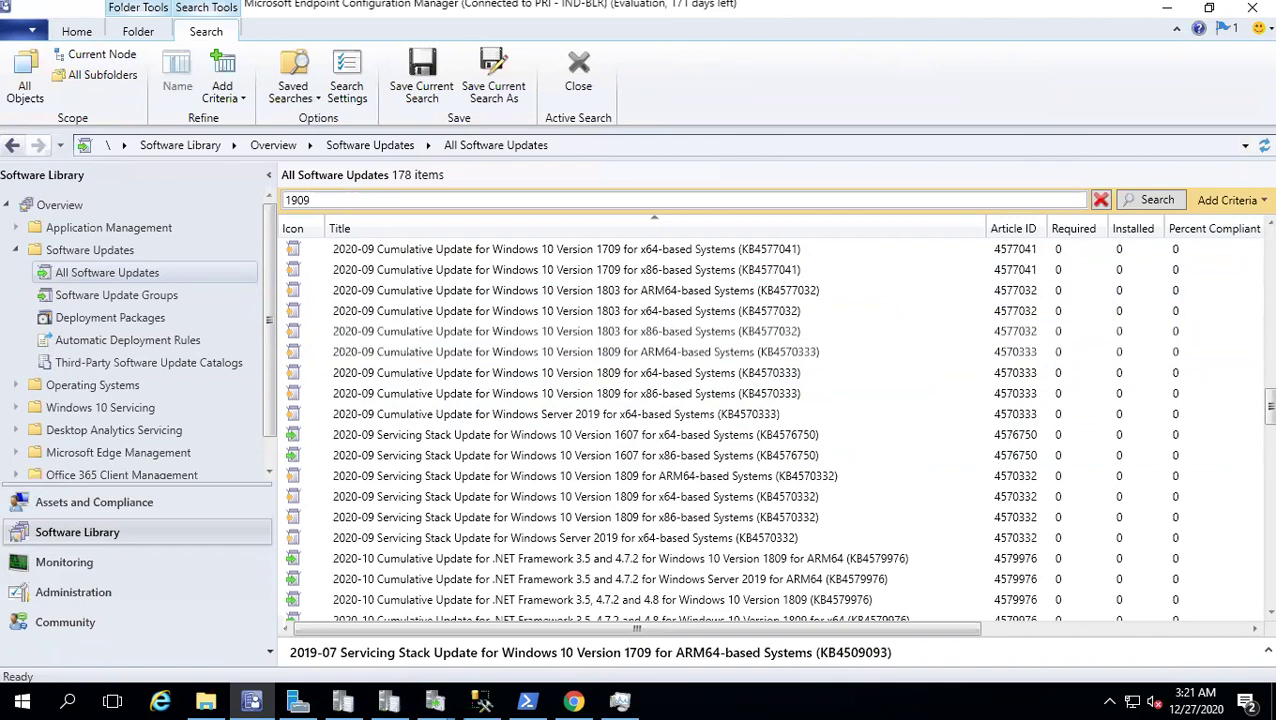
pyautogui.press('Return')
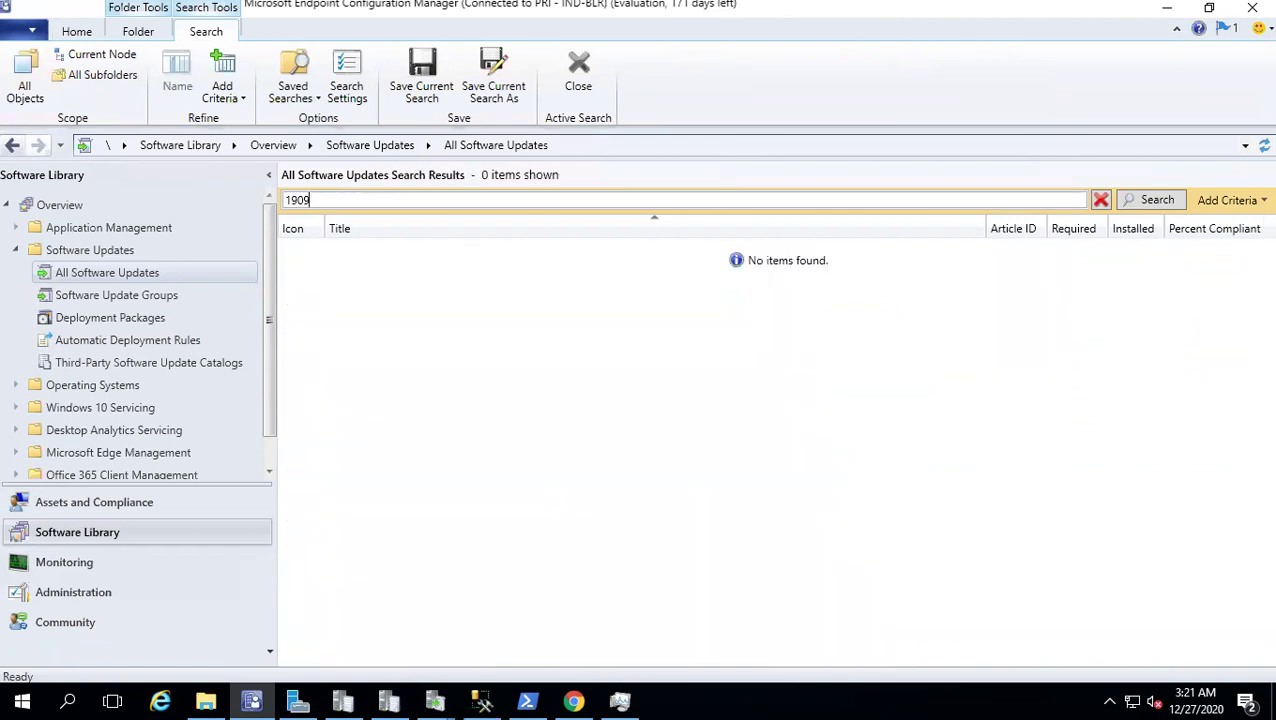
# Step: Search the software updates for 20 instead, and clear the search to restore the full list
pyautogui.press('BackSpace')
pyautogui.press('BackSpace')
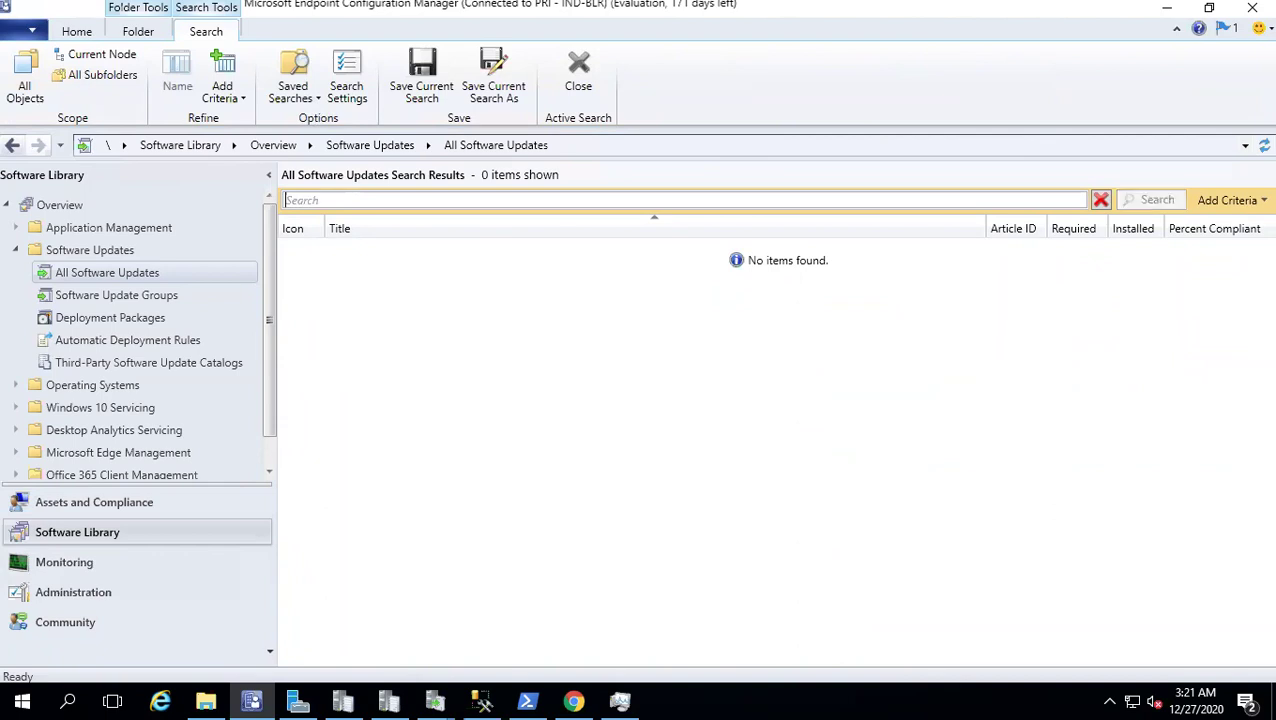
pyautogui.write('20')
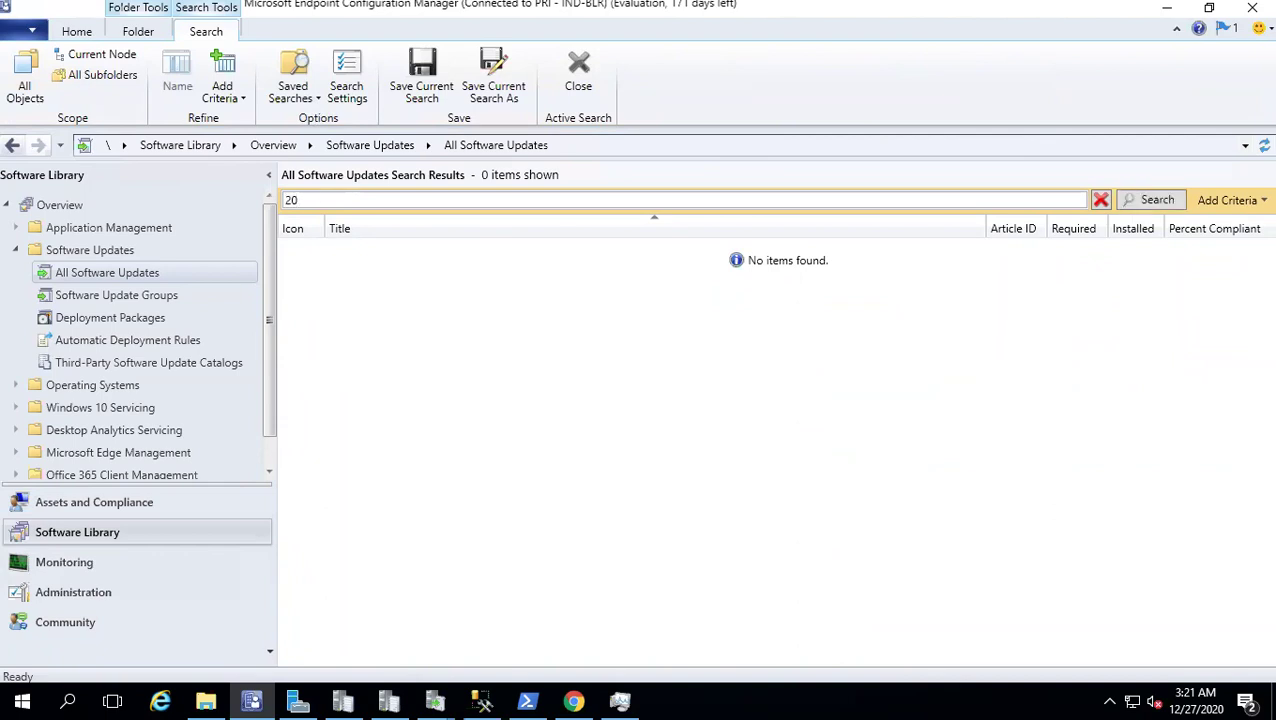
pyautogui.press('Return')
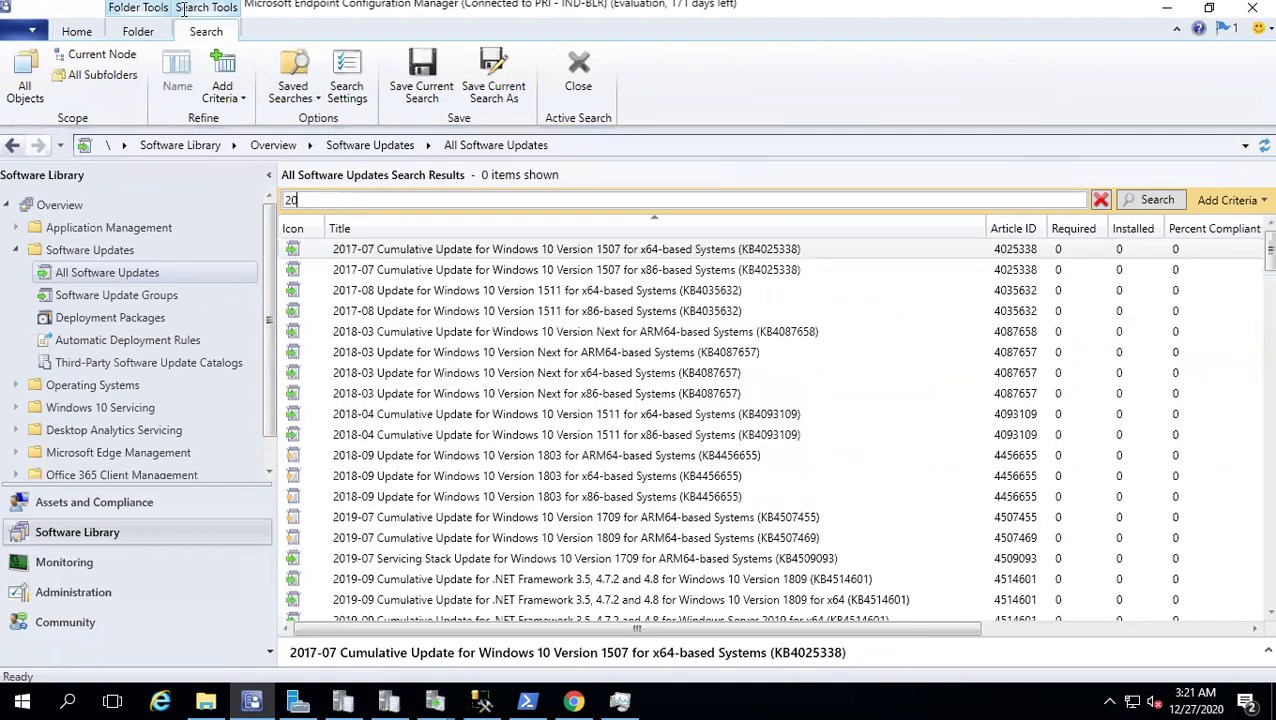
pyautogui.click(1100, 200)
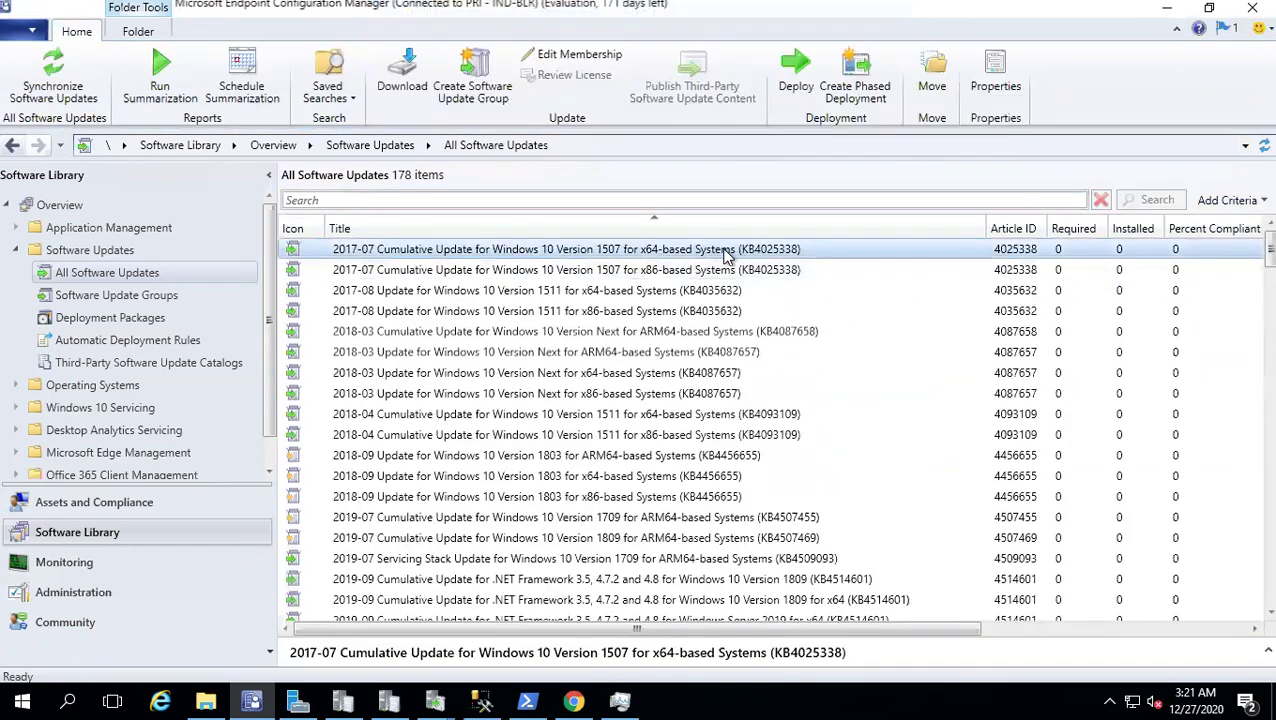
# Step: Search All Software Updates for Windows 10 version 1903
pyautogui.click(649, 199)
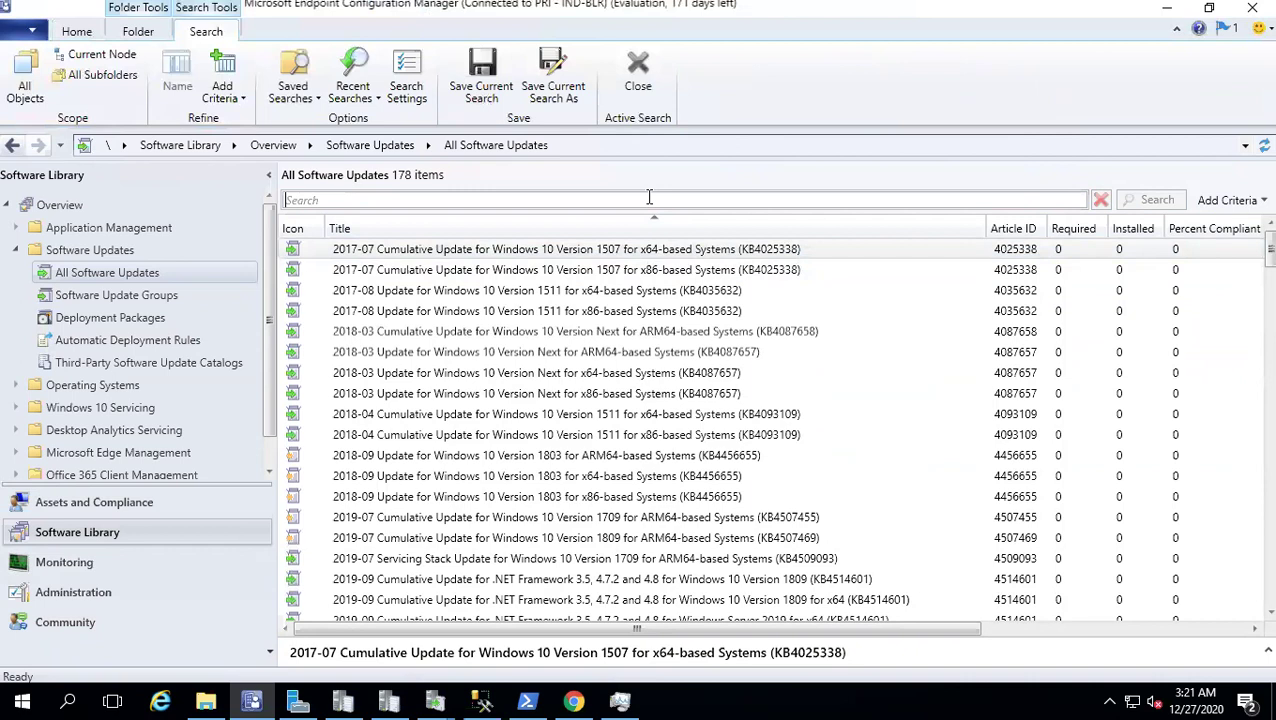
pyautogui.write('1903')
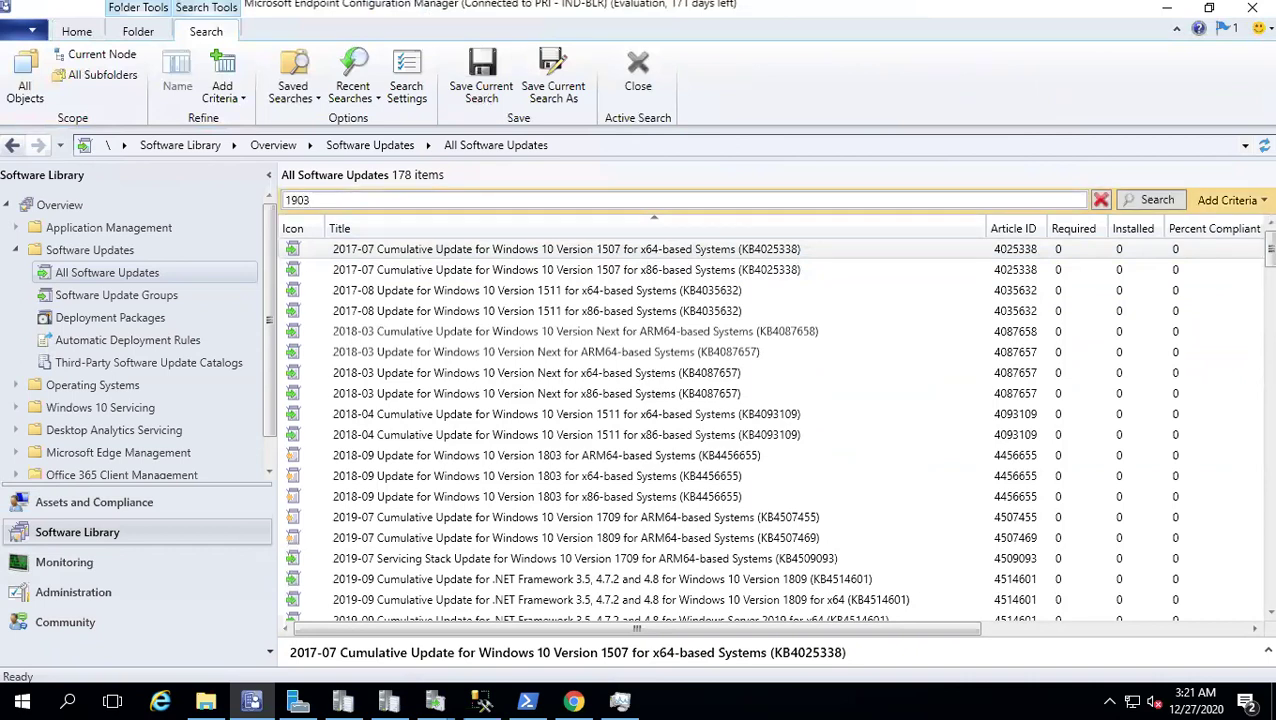
pyautogui.press('Return')
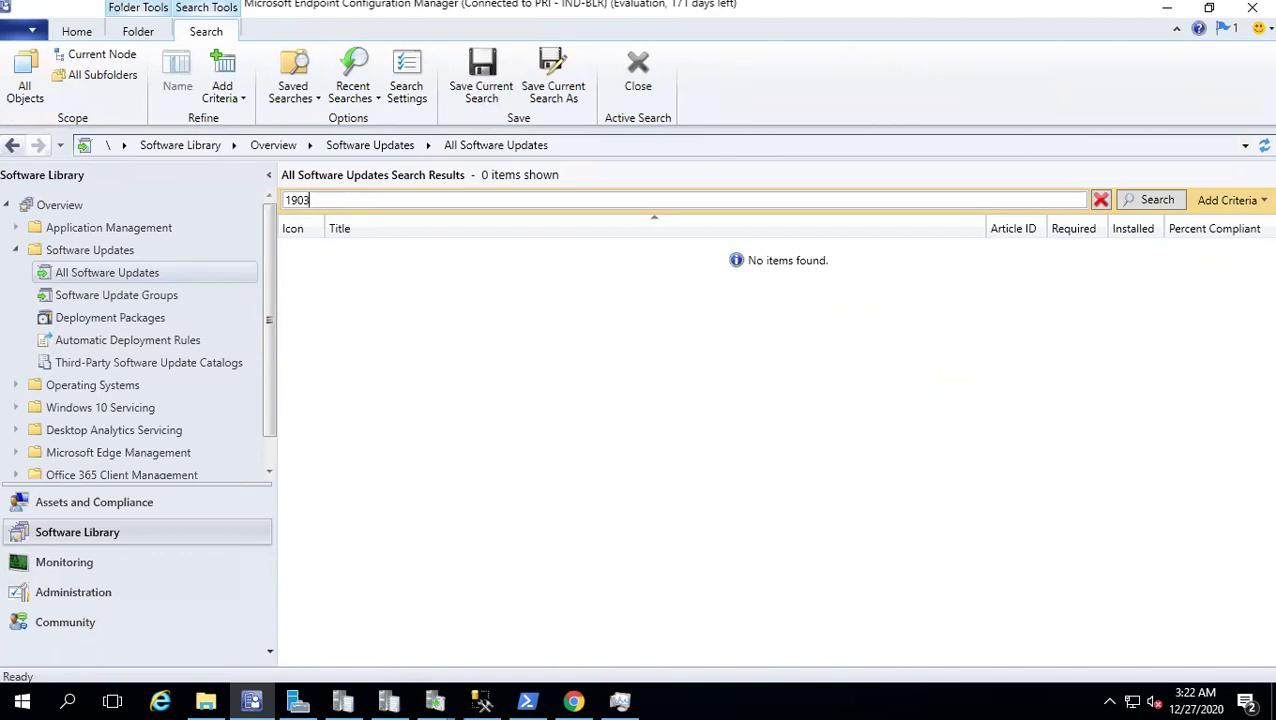
# Step: Replace the search term with 1809 to list the software updates for that Windows 10 version
pyautogui.press('BackSpace')
pyautogui.press('BackSpace')
pyautogui.press('BackSpace')
pyautogui.write('1')
pyautogui.press('Return')
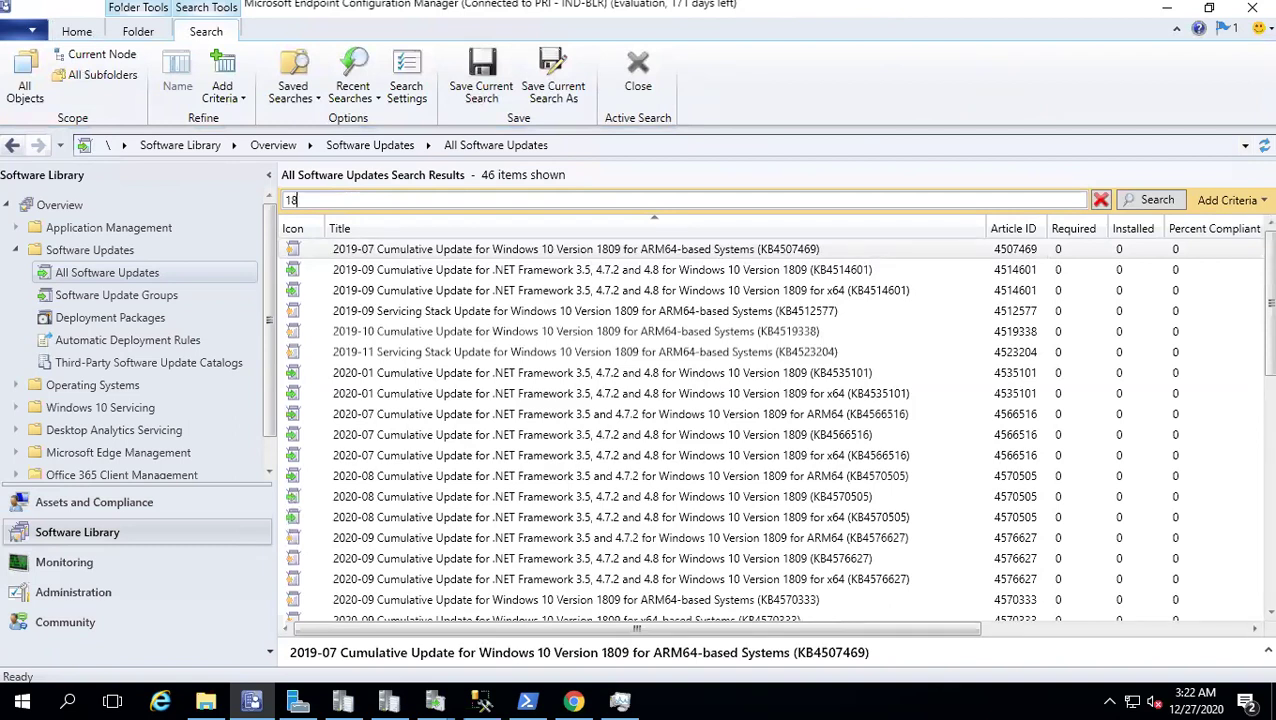
# Step: Replace the search term with 1703 to list the software updates for that Windows 10 version
pyautogui.press('BackSpace')
pyautogui.press('BackSpace')
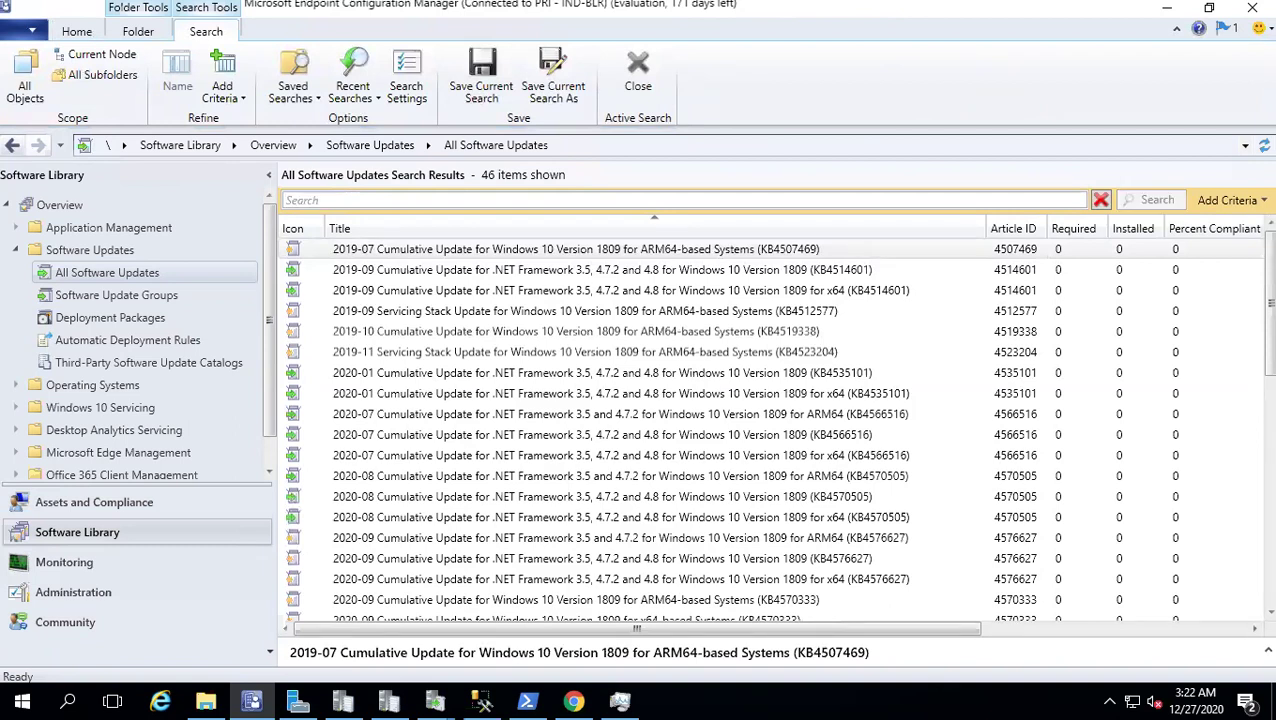
pyautogui.write('1')
pyautogui.press('BackSpace')
pyautogui.write('17')
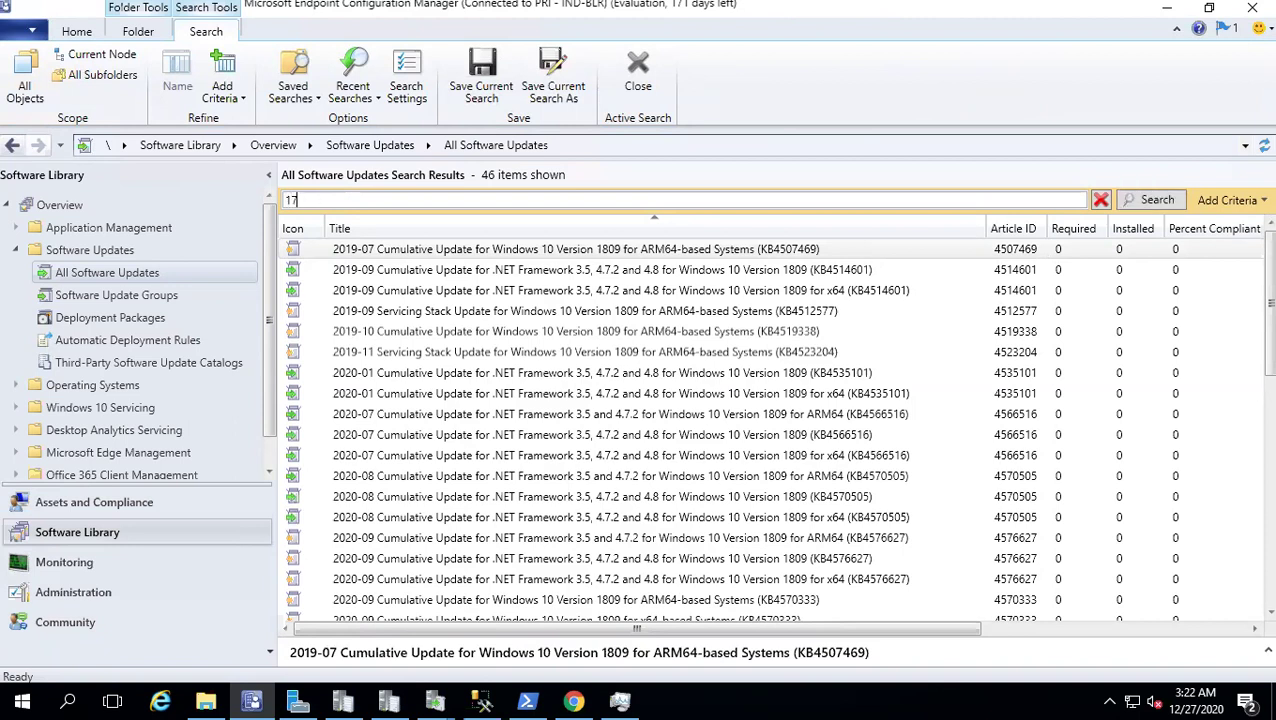
pyautogui.write('03')
pyautogui.press('Return')
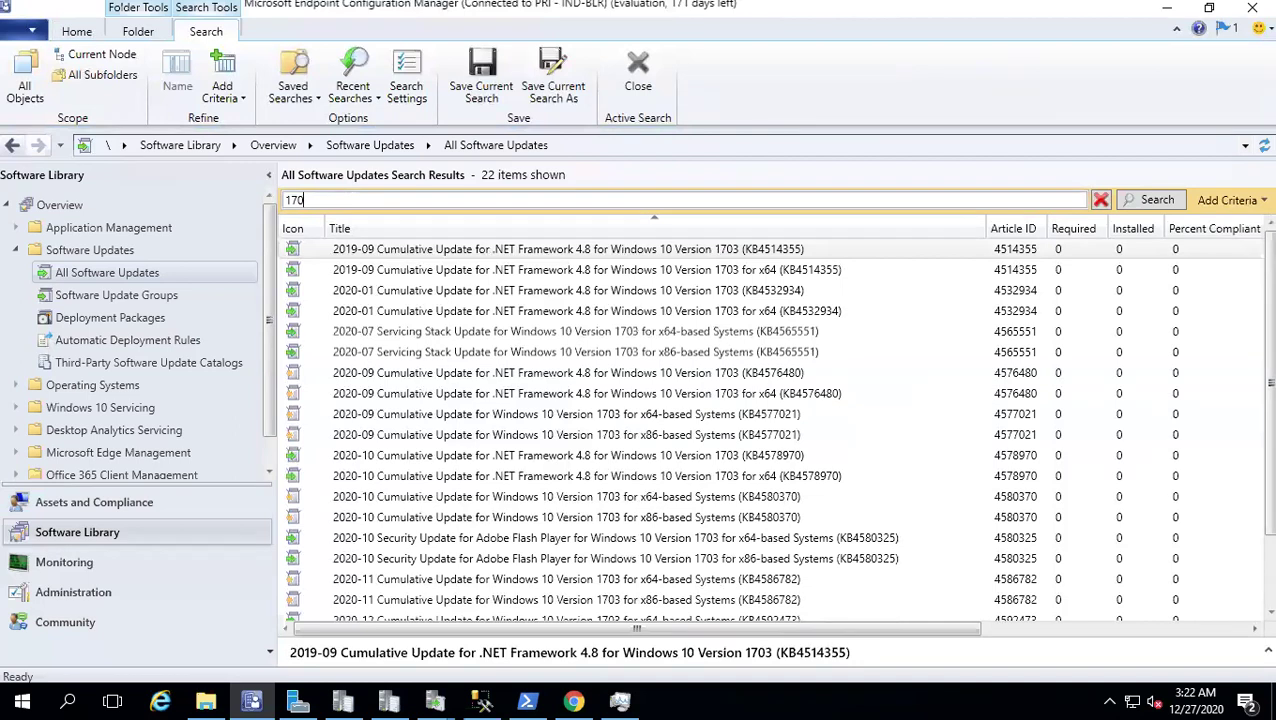
# Step: Search All Software Updates for Windows 10 version 1511, and replace the term with 1607 for a second search
pyautogui.write('1511')
pyautogui.press('Return')
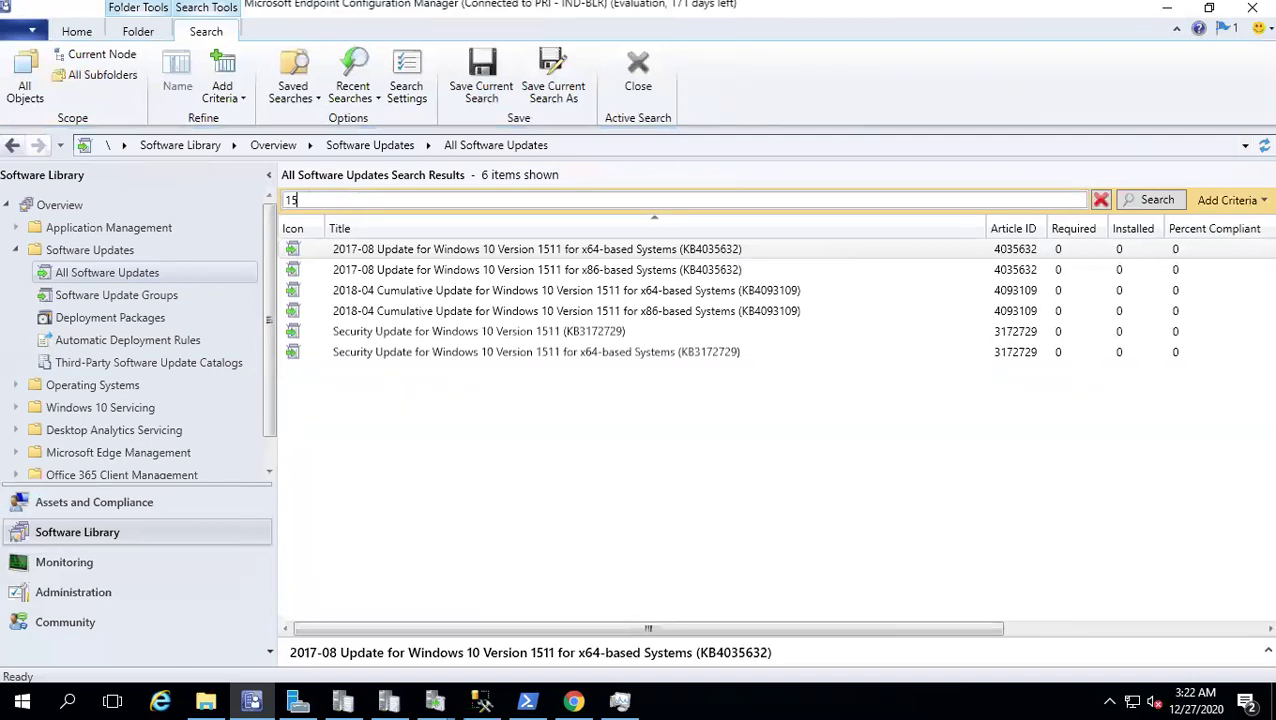
pyautogui.write('1607')
pyautogui.press('Return')
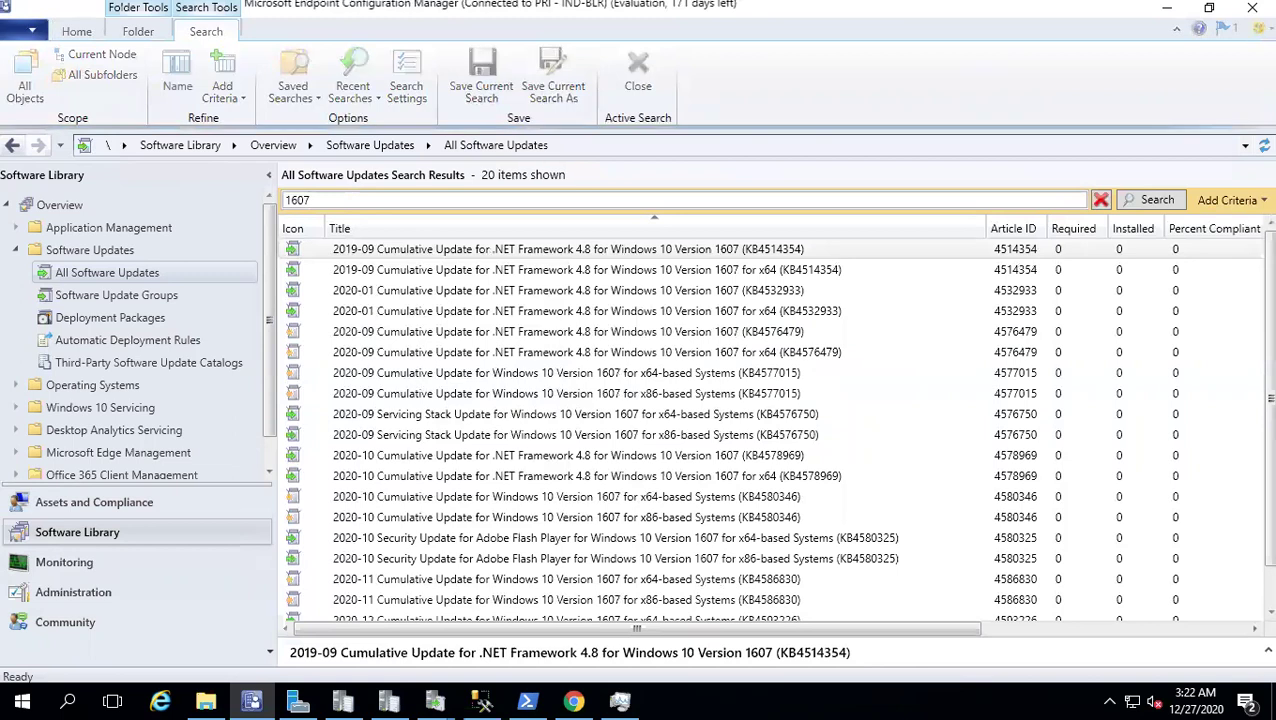
# Step: Search the software updates for Windows 10 version 1709, and repeat the search with 1903
pyautogui.press('BackSpace')
pyautogui.press('BackSpace')
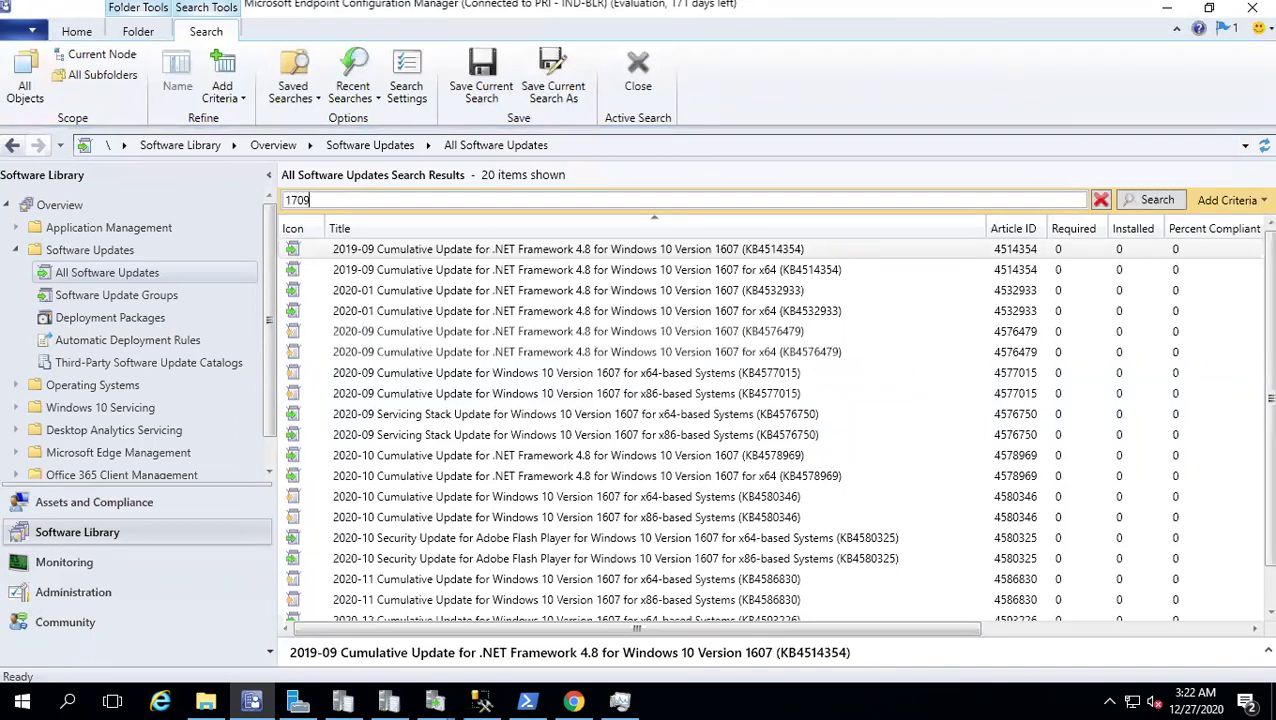
pyautogui.press('Return')
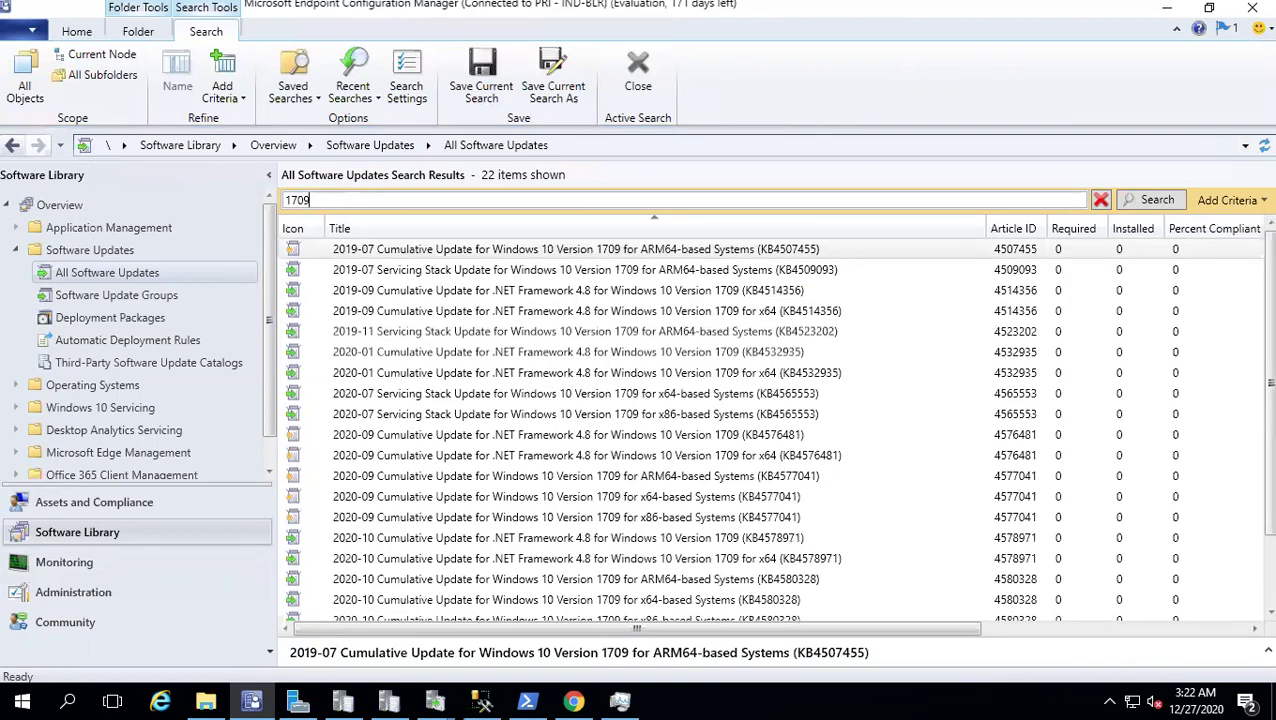
pyautogui.press('BackSpace')
pyautogui.press('BackSpace')
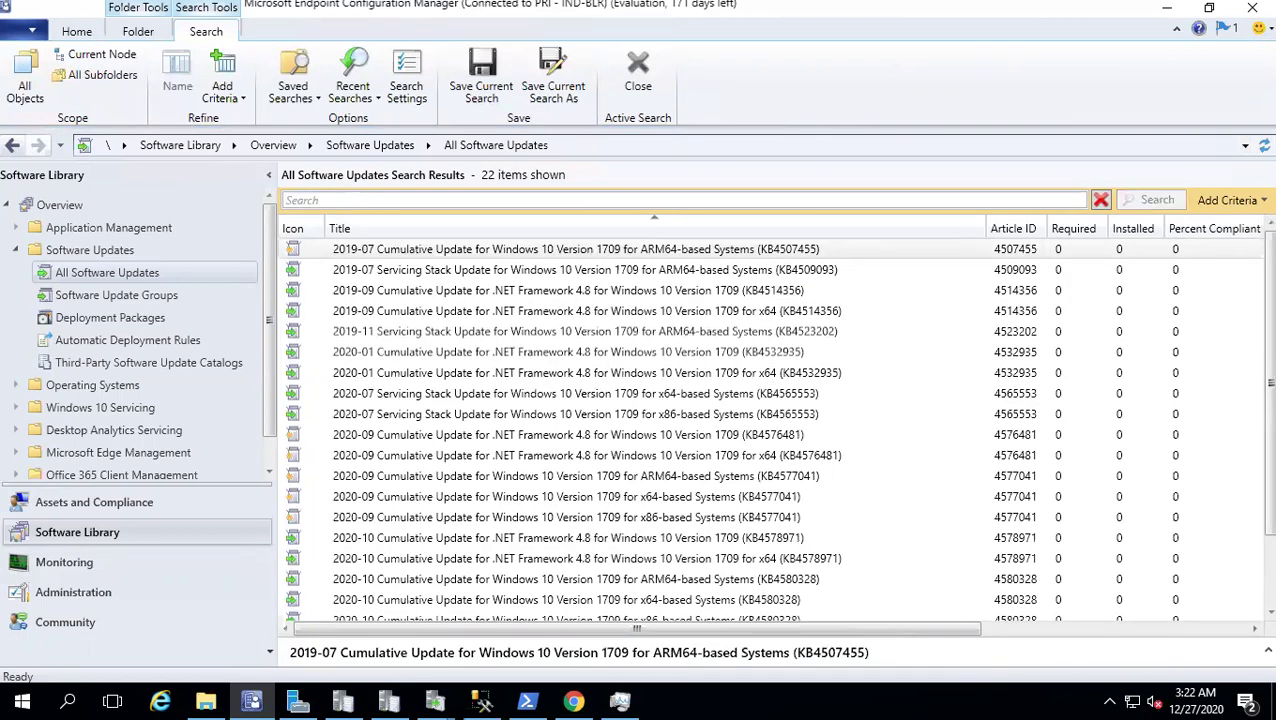
pyautogui.write('1903')
pyautogui.press('Return')
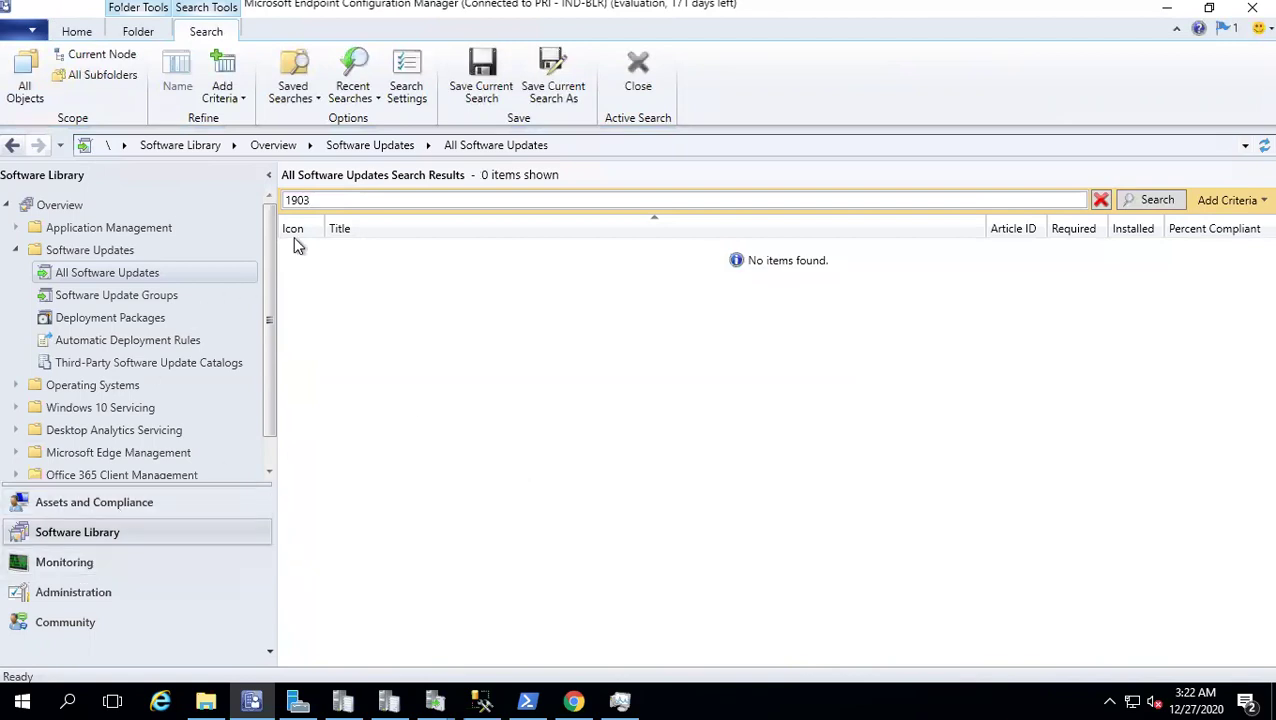
# Step: Open the Software Update Point component properties for the PRI - IND-BLR primary site
pyautogui.click(114, 590)
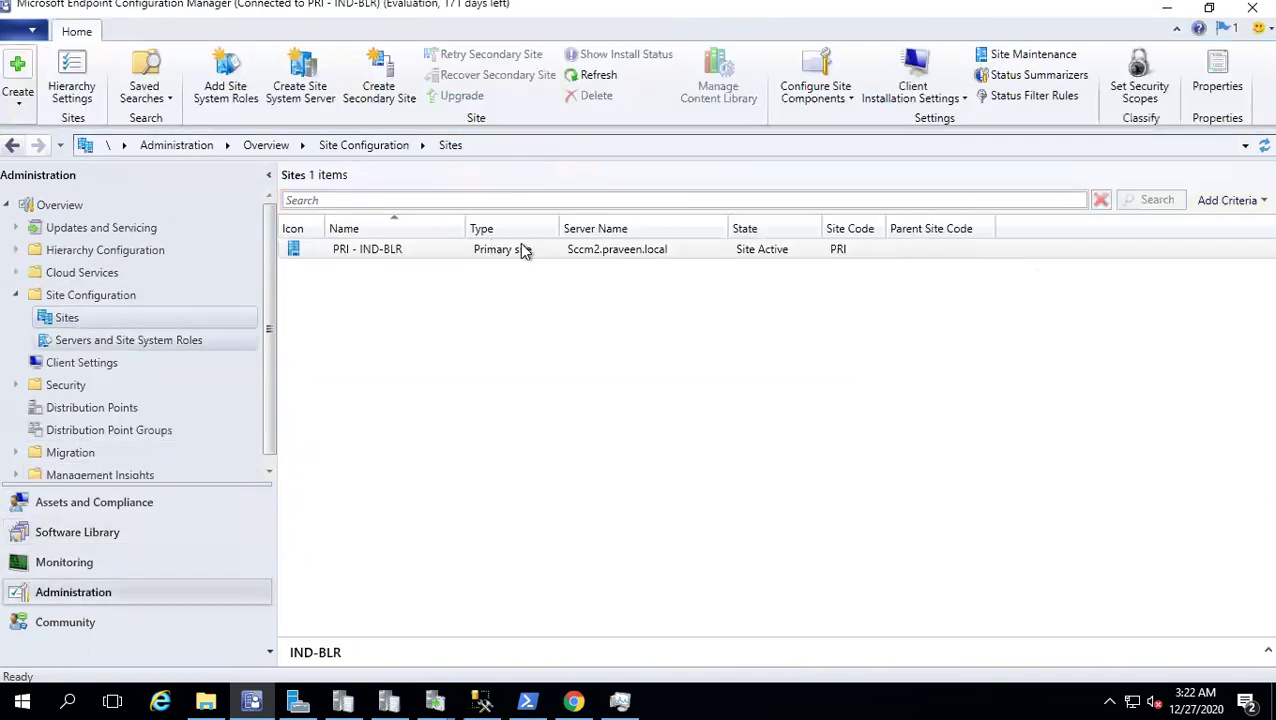
pyautogui.click(816, 98)
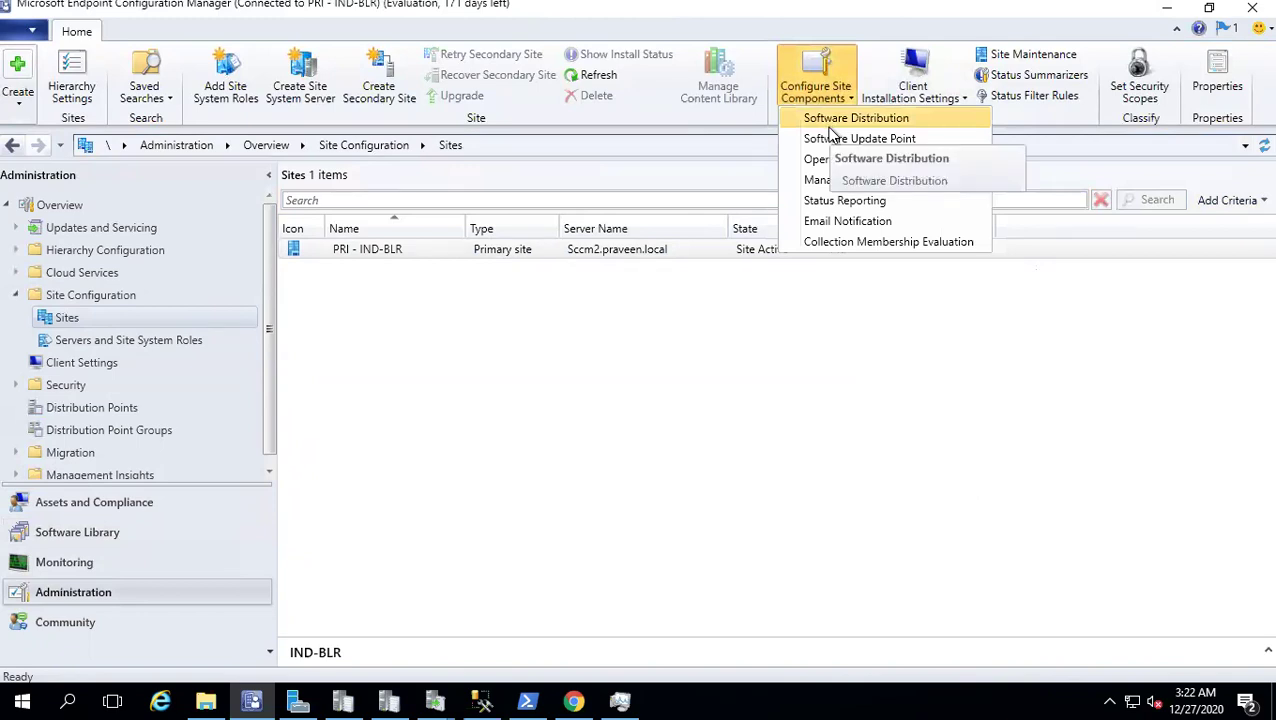
pyautogui.click(831, 126)
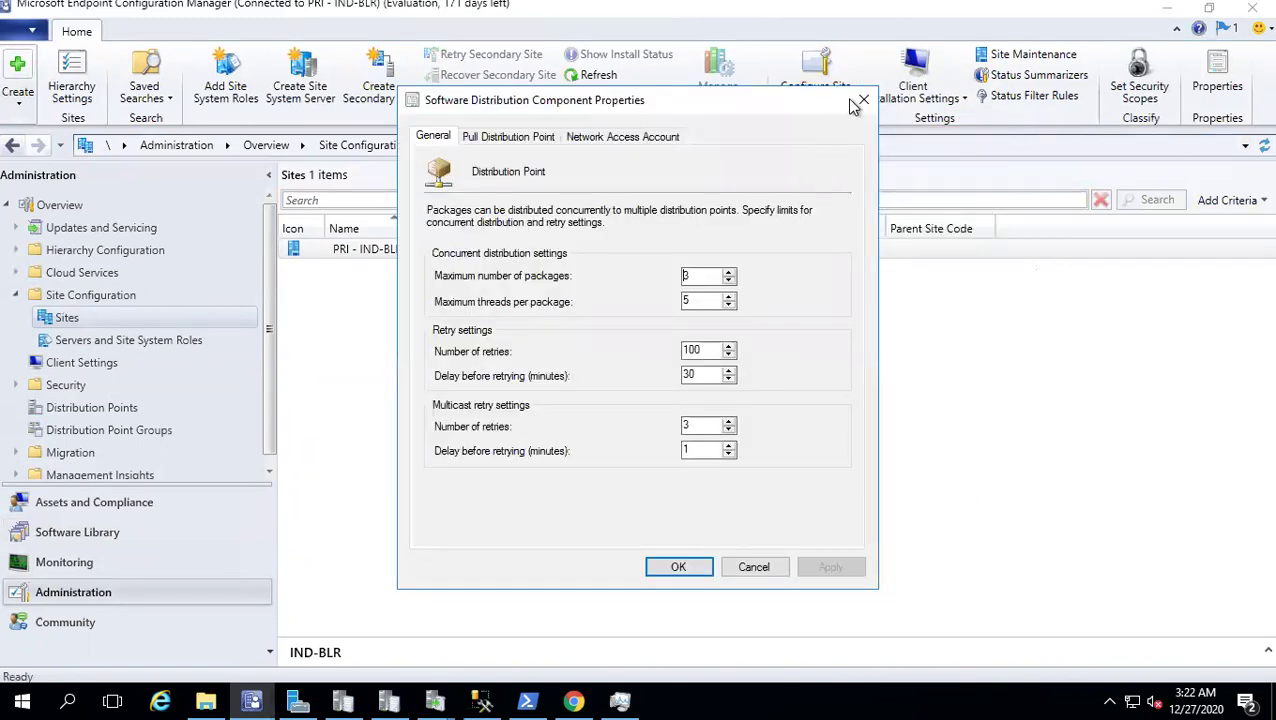
pyautogui.click(862, 102)
pyautogui.click(840, 97)
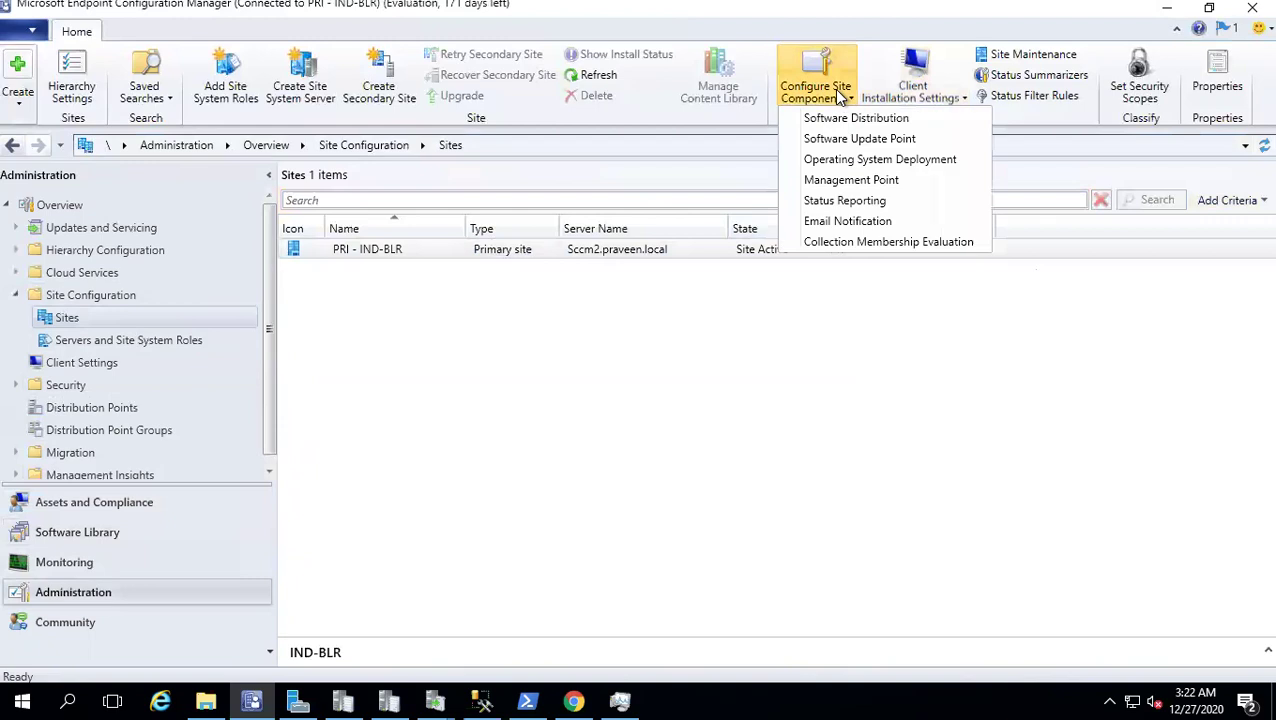
pyautogui.click(855, 140)
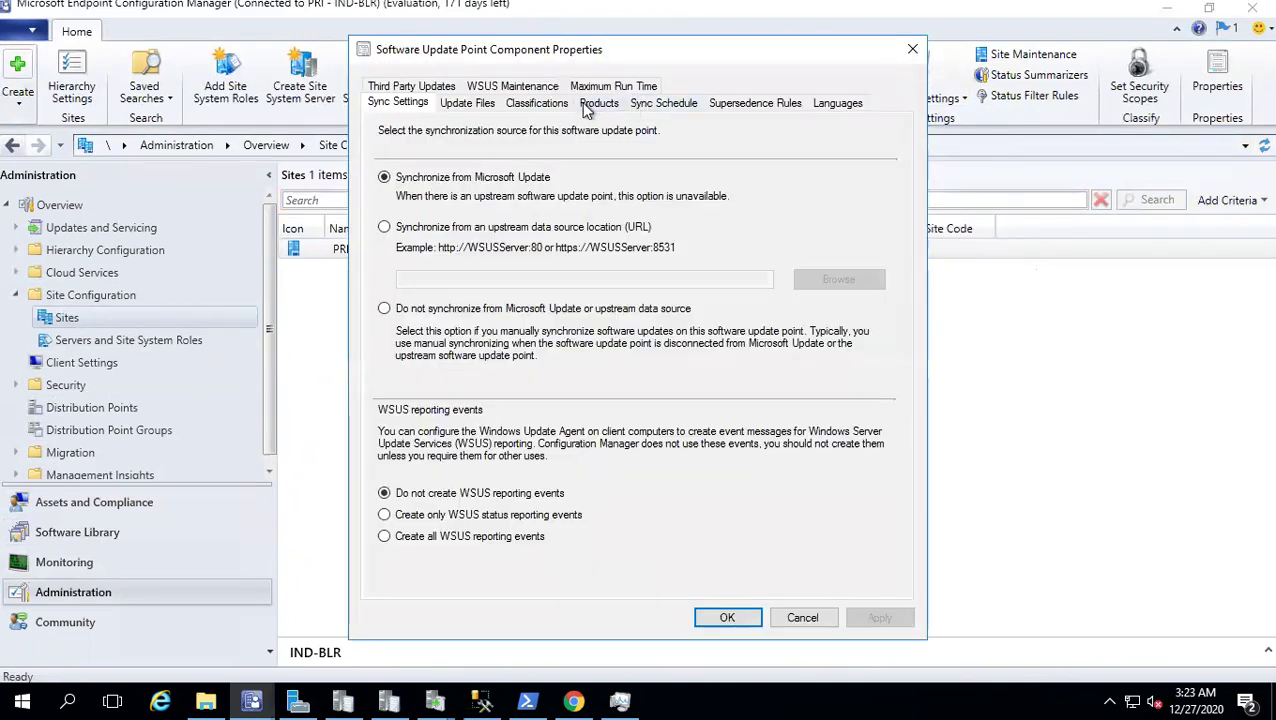
# Step: Review the Windows 10 entries in the software update point's product list, and close the properties without changes
pyautogui.click(590, 103)
pyautogui.moveTo(907, 198); pyautogui.dragTo(894, 450)
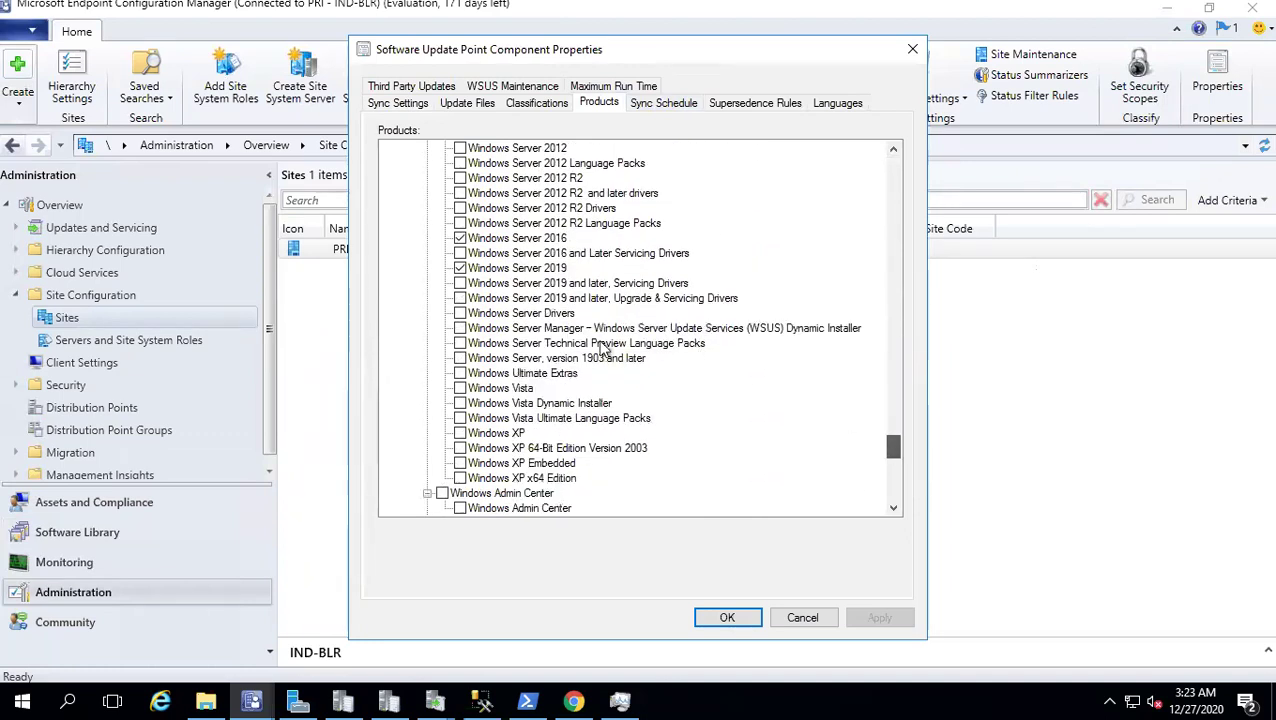
pyautogui.scroll(3, 637, 337)
pyautogui.scroll(8, 635, 332)
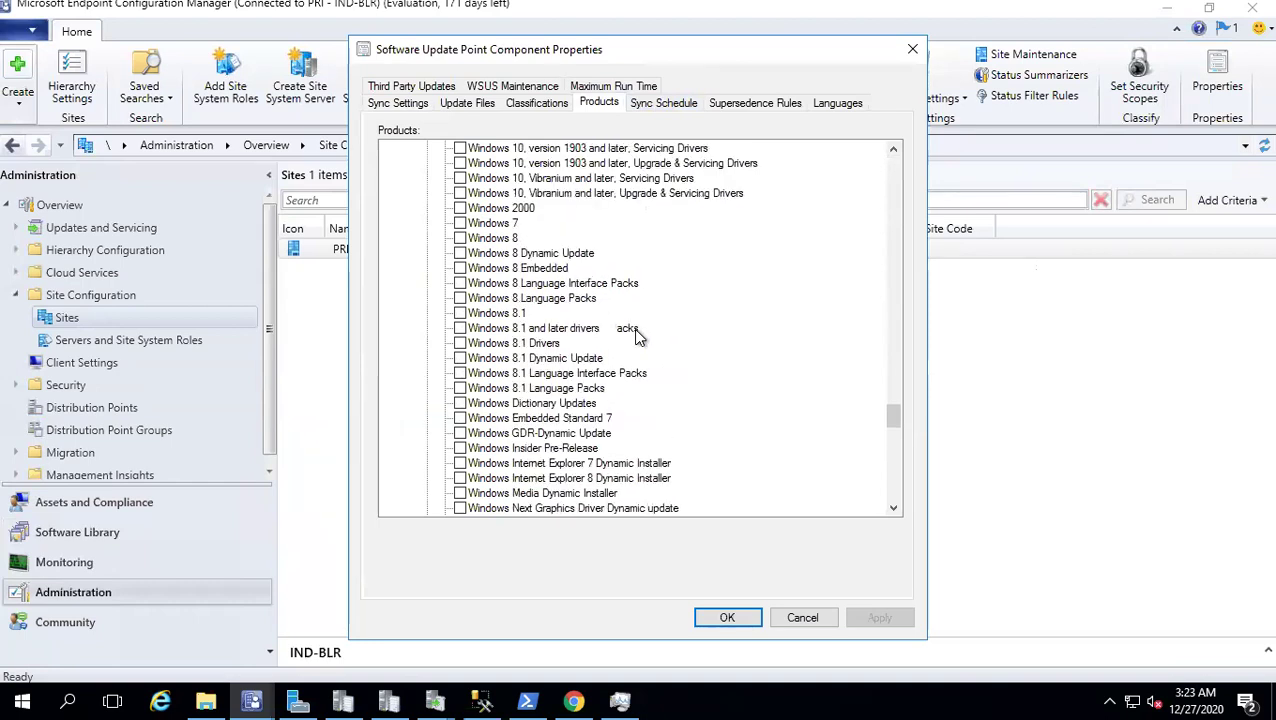
pyautogui.scroll(4, 637, 335)
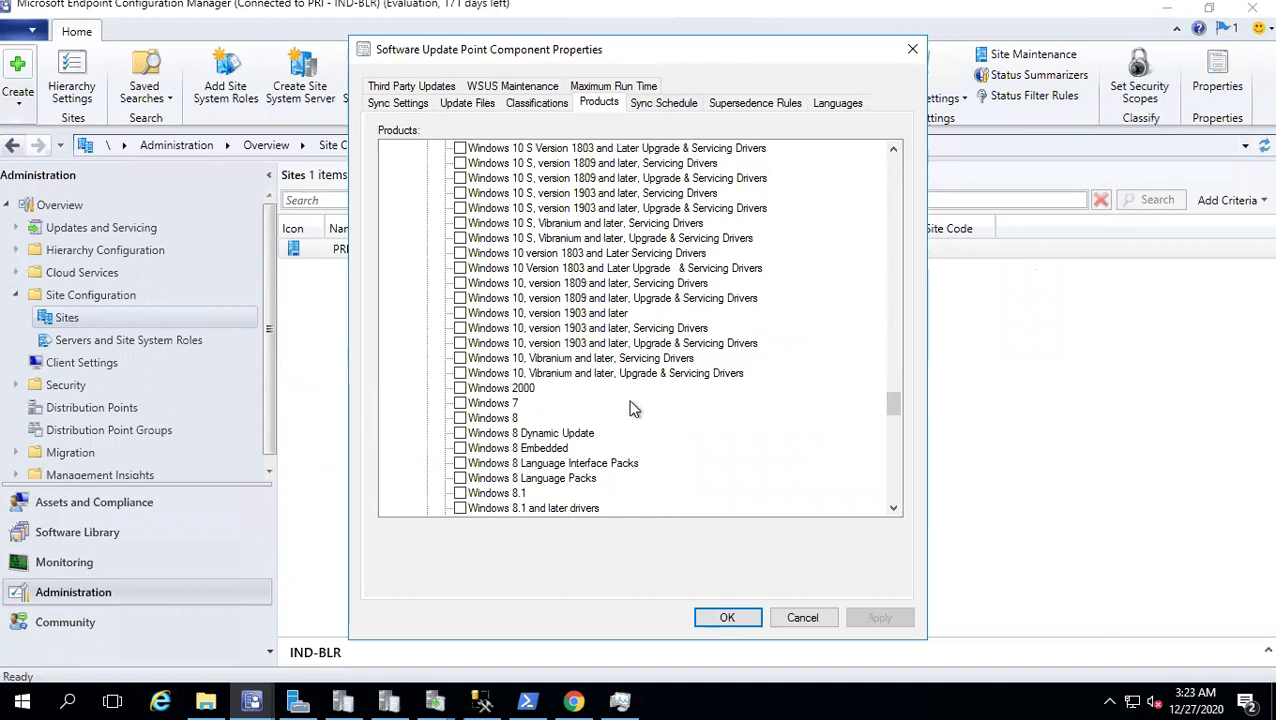
pyautogui.click(912, 49)
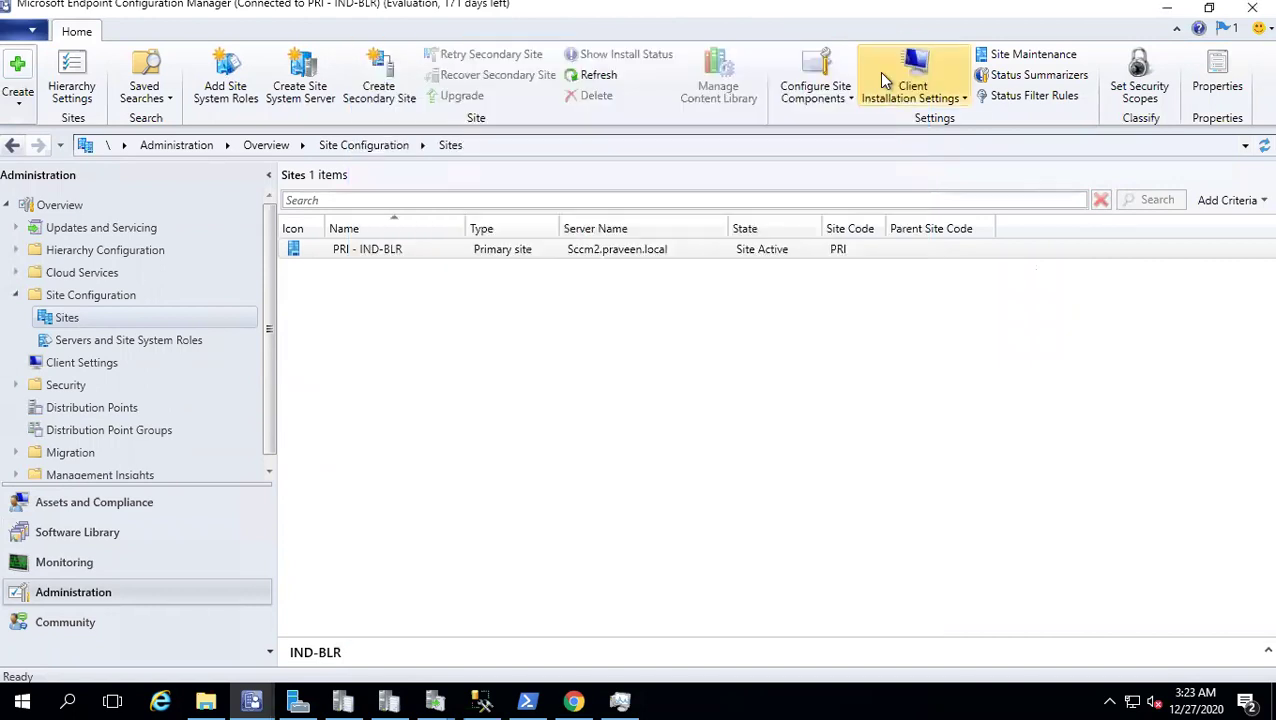
# Step: Switch to the Trace Log Tool and inspect the WSUS synchronization progress entries in wsyncmgr.log
pyautogui.click(345, 698)
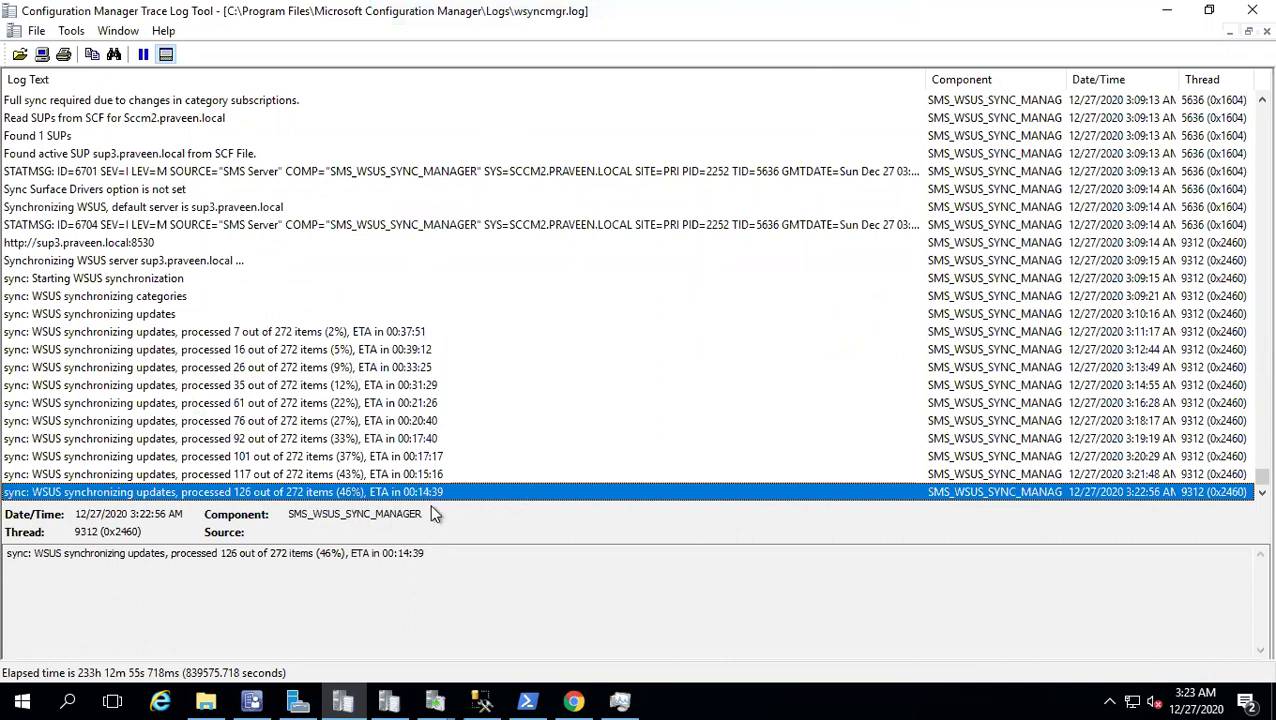
pyautogui.click(125, 226)
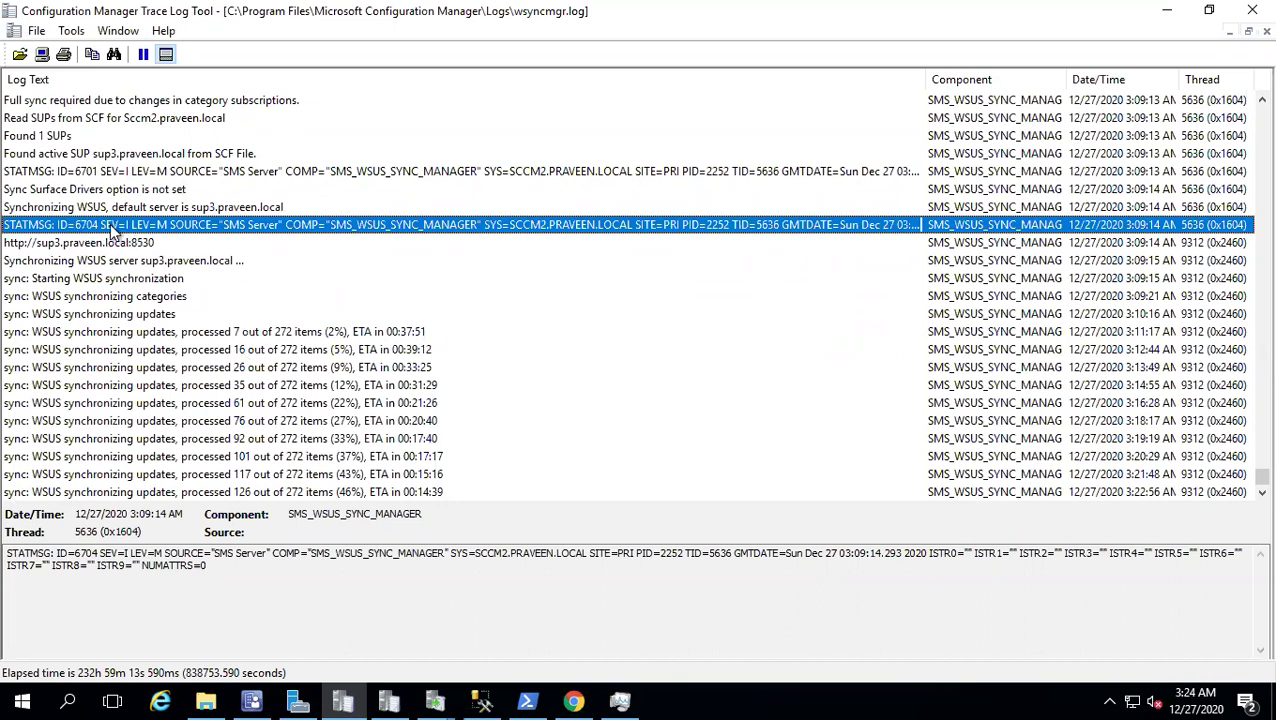
pyautogui.click(236, 386)
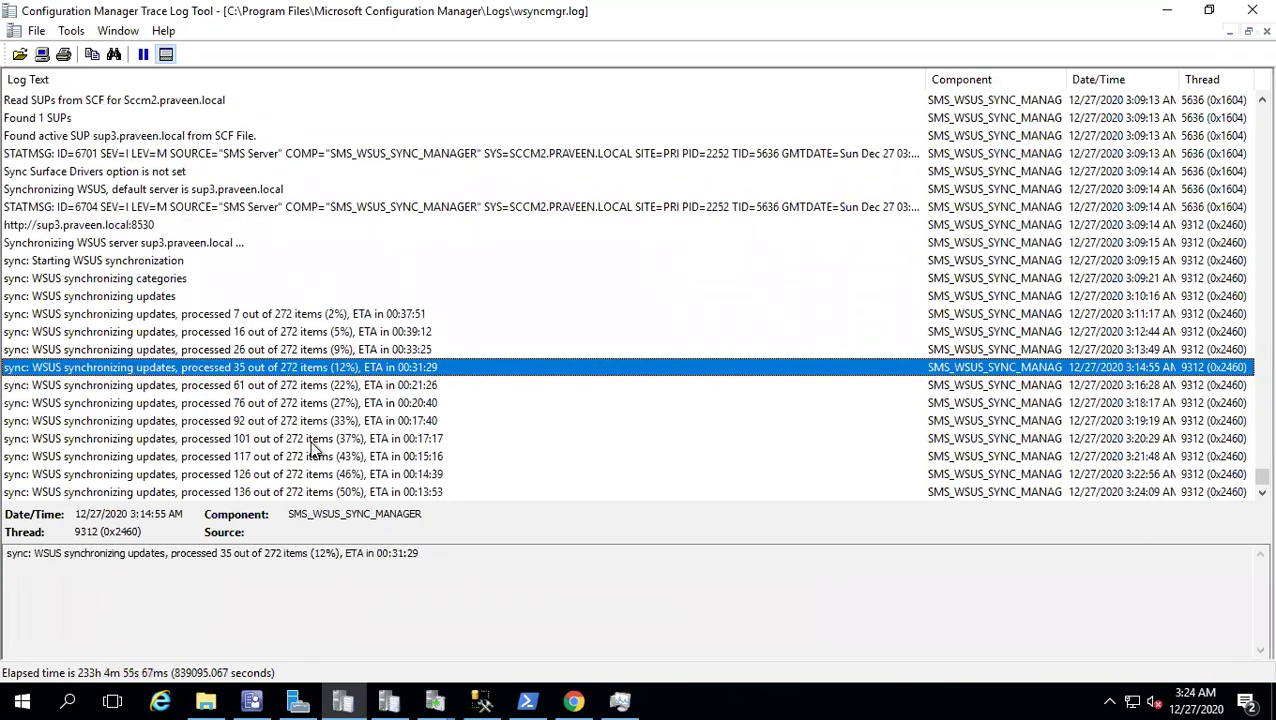
pyautogui.click(92, 210)
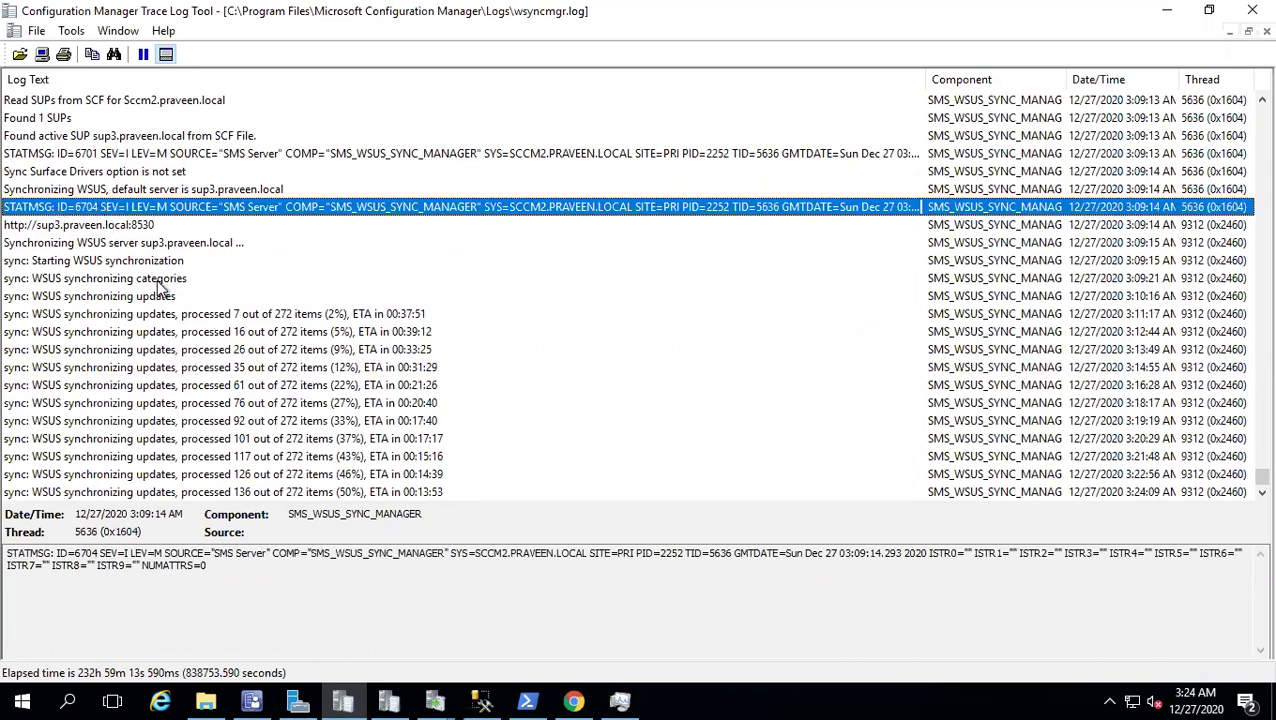
# Step: Switch to Update Services and examine the synchronization history and the SUP3 server's synchronization status
pyautogui.click(444, 698)
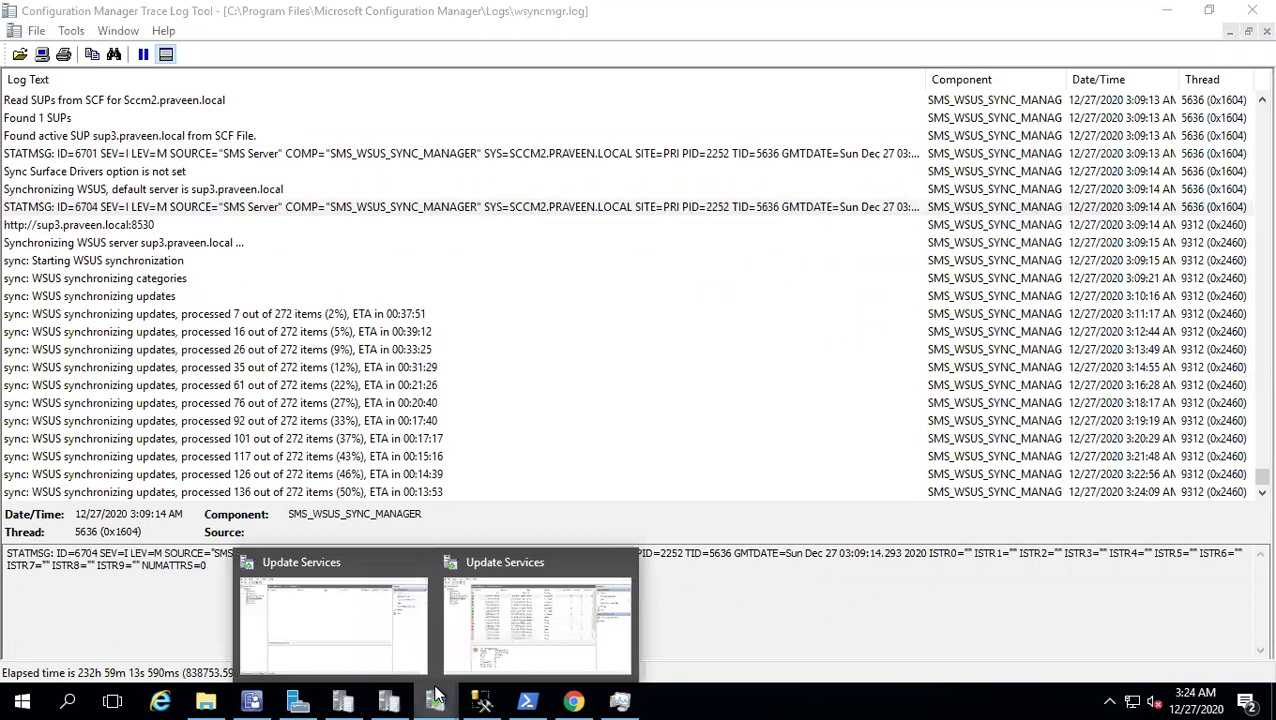
pyautogui.click(490, 655)
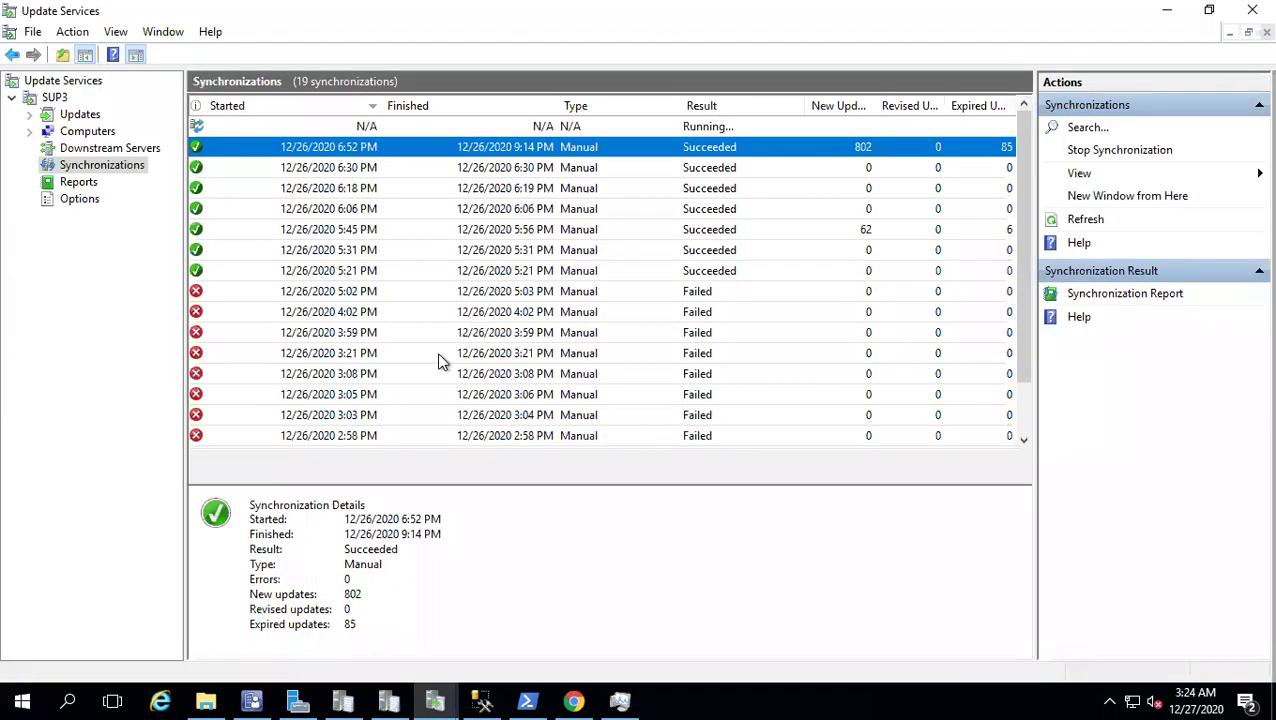
pyautogui.click(57, 98)
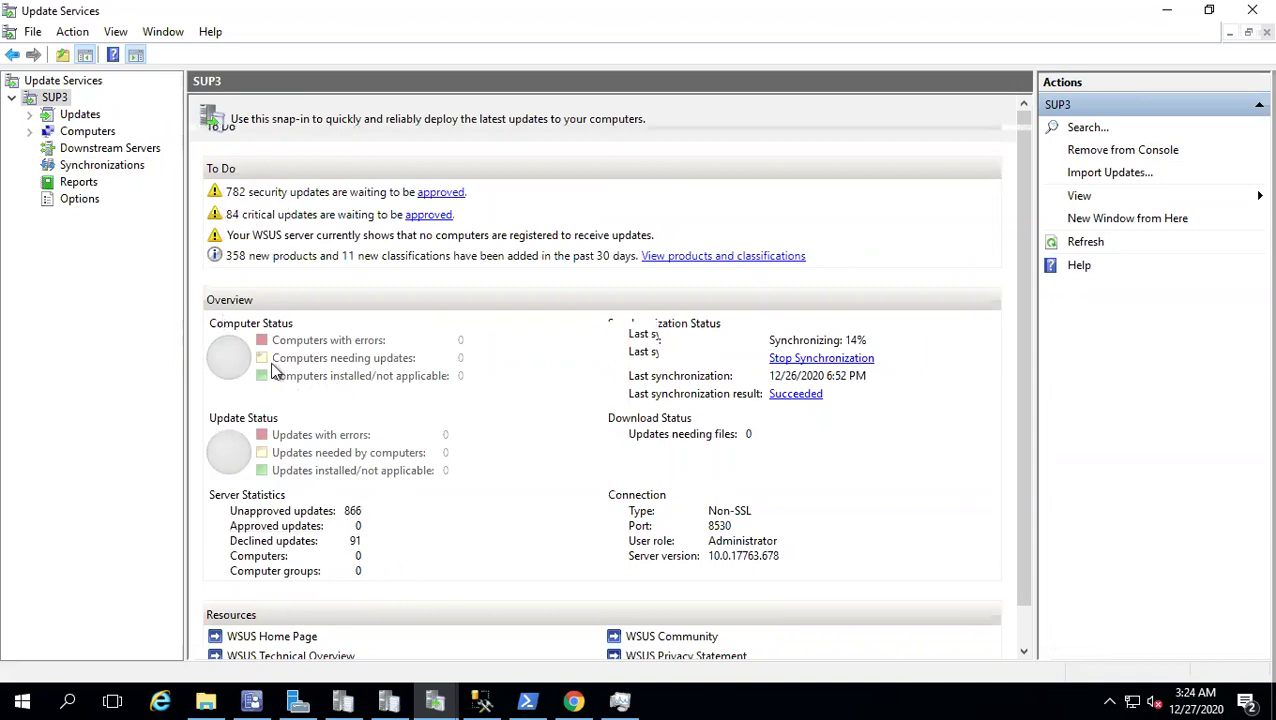
pyautogui.scroll(-1, 300, 420)
# Step: Compare the update status summary with the SUP3 server's security and critical updates awaiting approval
pyautogui.click(70, 117)
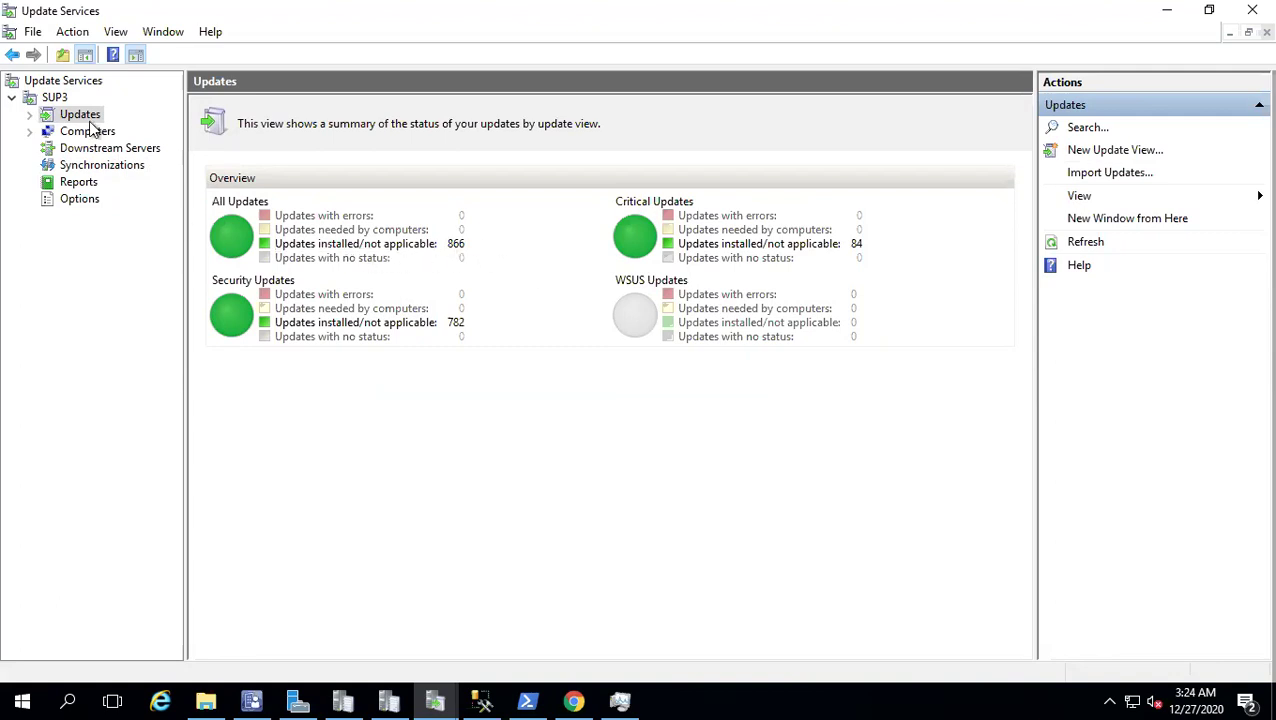
pyautogui.click(55, 98)
pyautogui.click(75, 115)
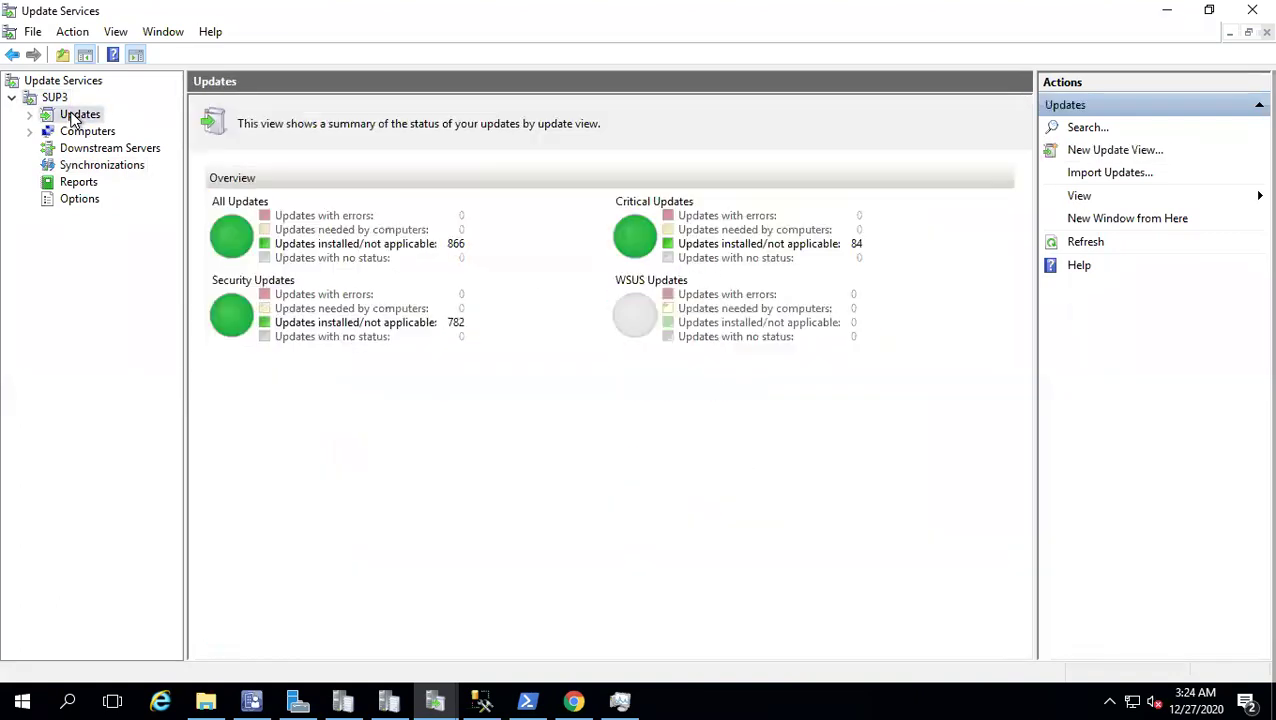
pyautogui.click(55, 97)
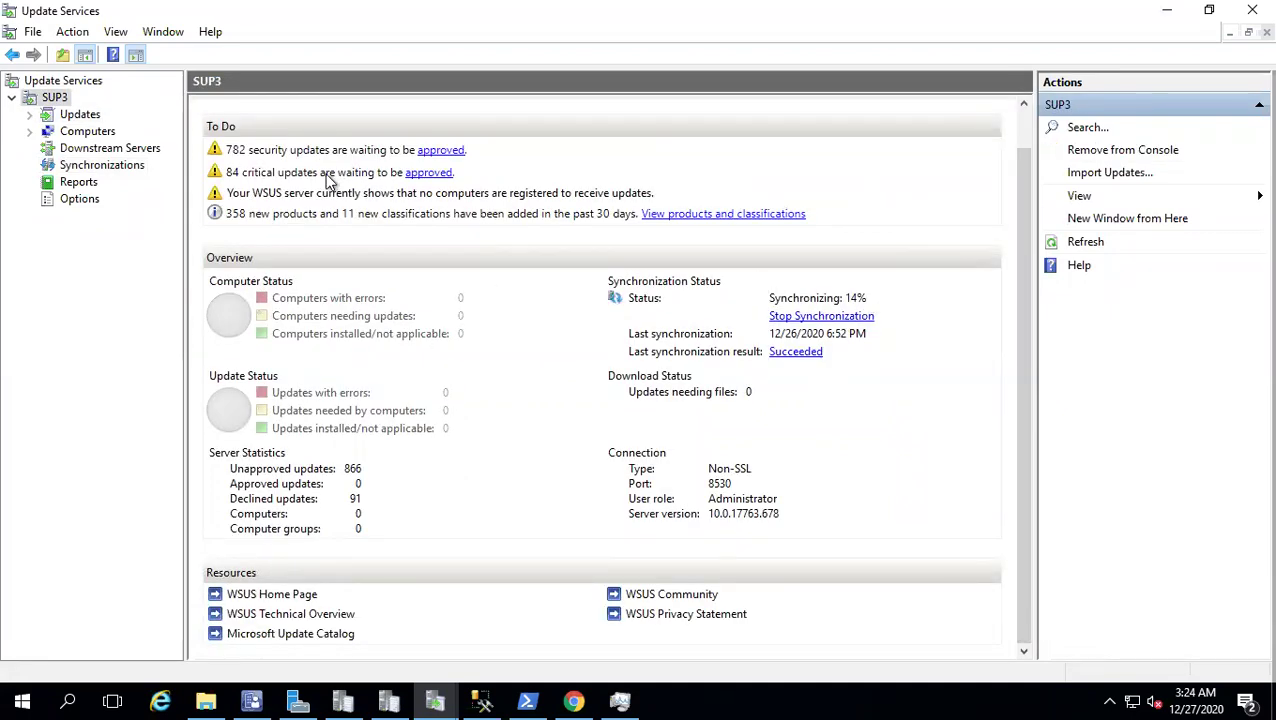
pyautogui.click(70, 116)
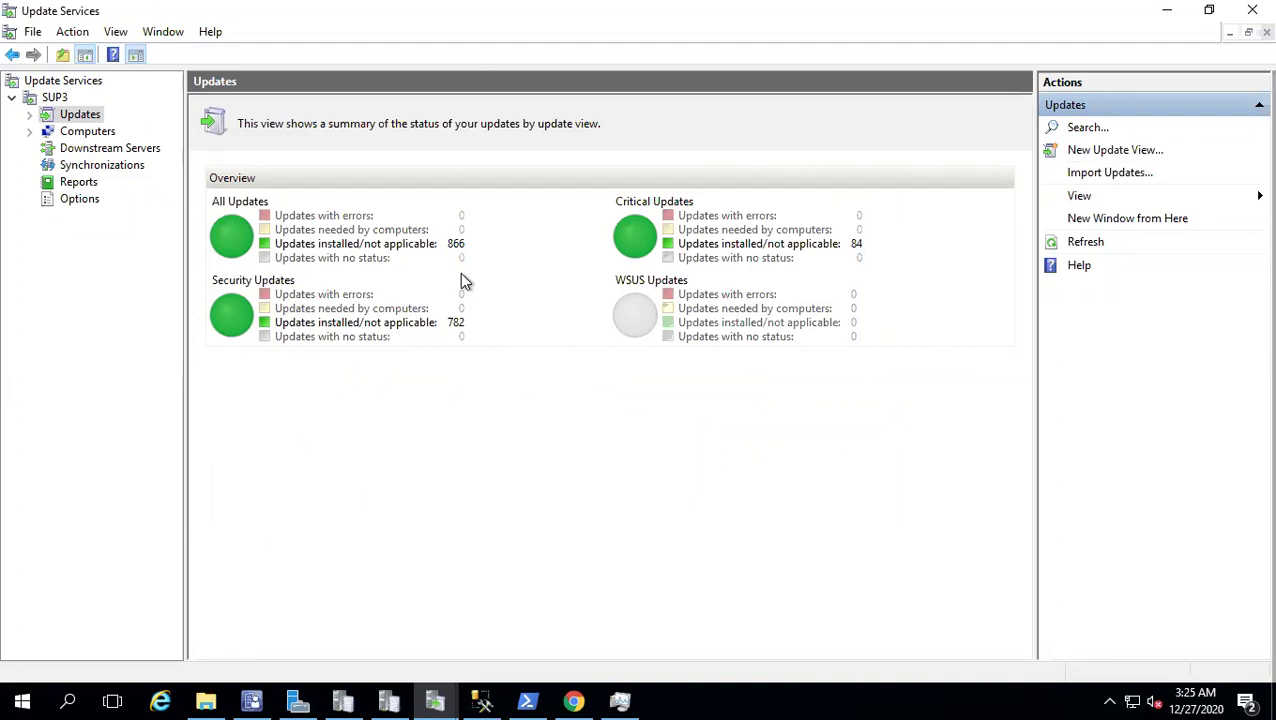
# Step: Return to wsyncmgr.log in the Trace Log Tool and inspect its status messages and latest update synchronization progress
pyautogui.click(355, 698)
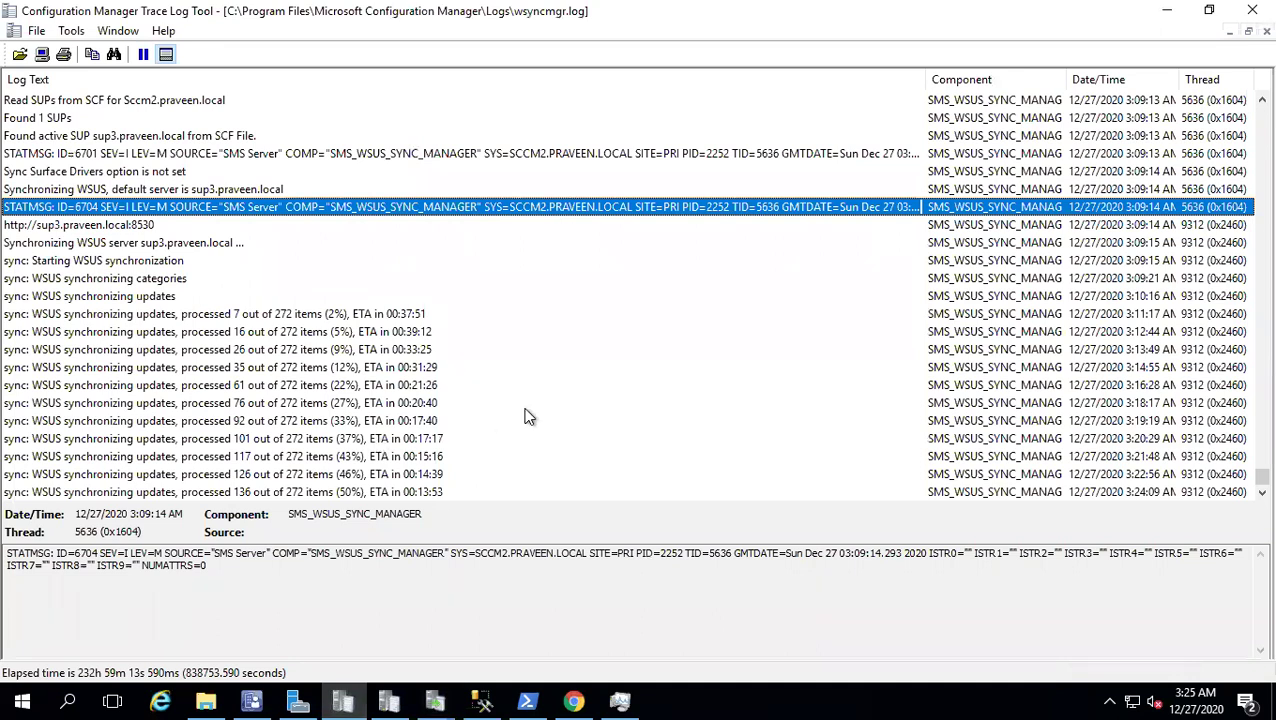
pyautogui.click(446, 390)
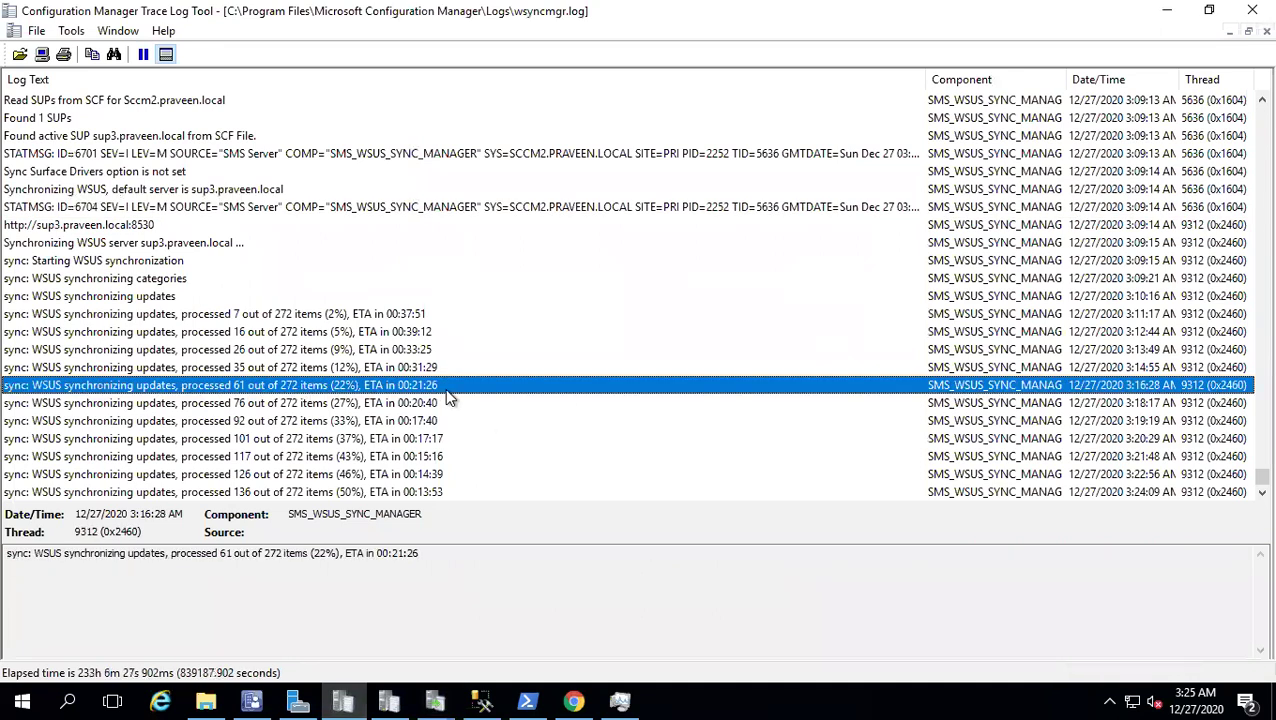
pyautogui.scroll(1, 445, 392)
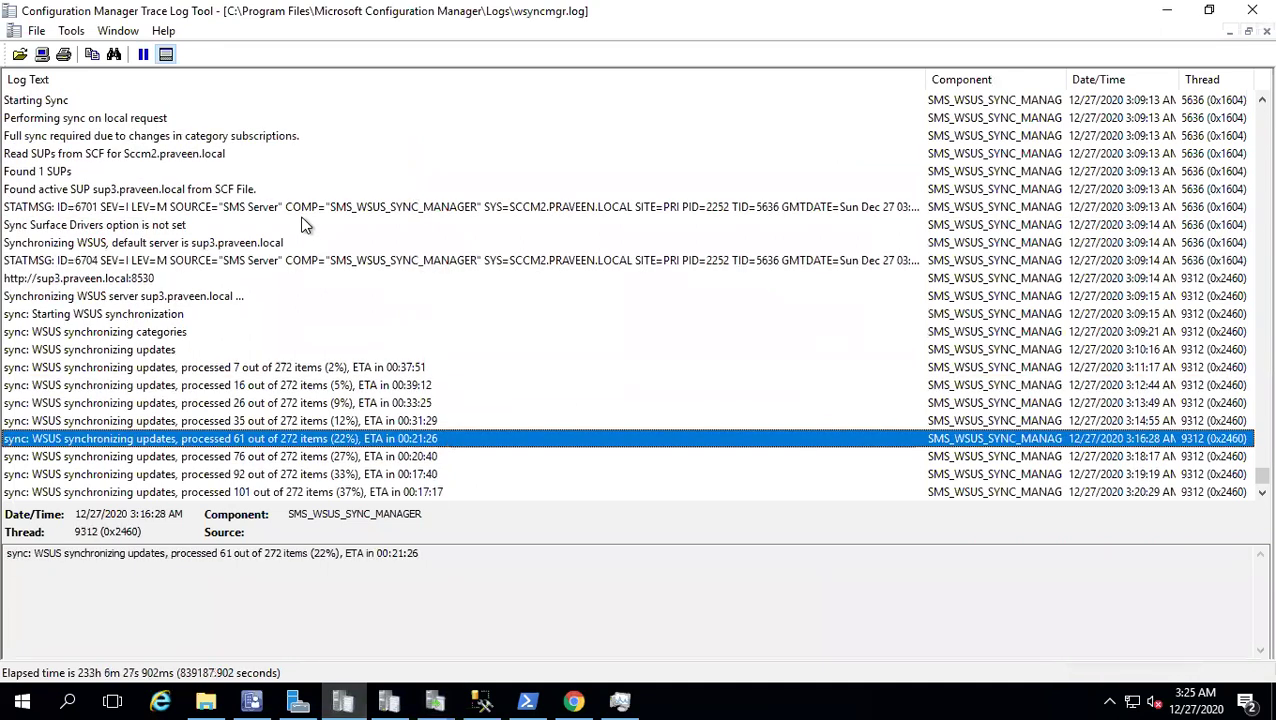
pyautogui.click(307, 208)
pyautogui.scroll(-1, 303, 212)
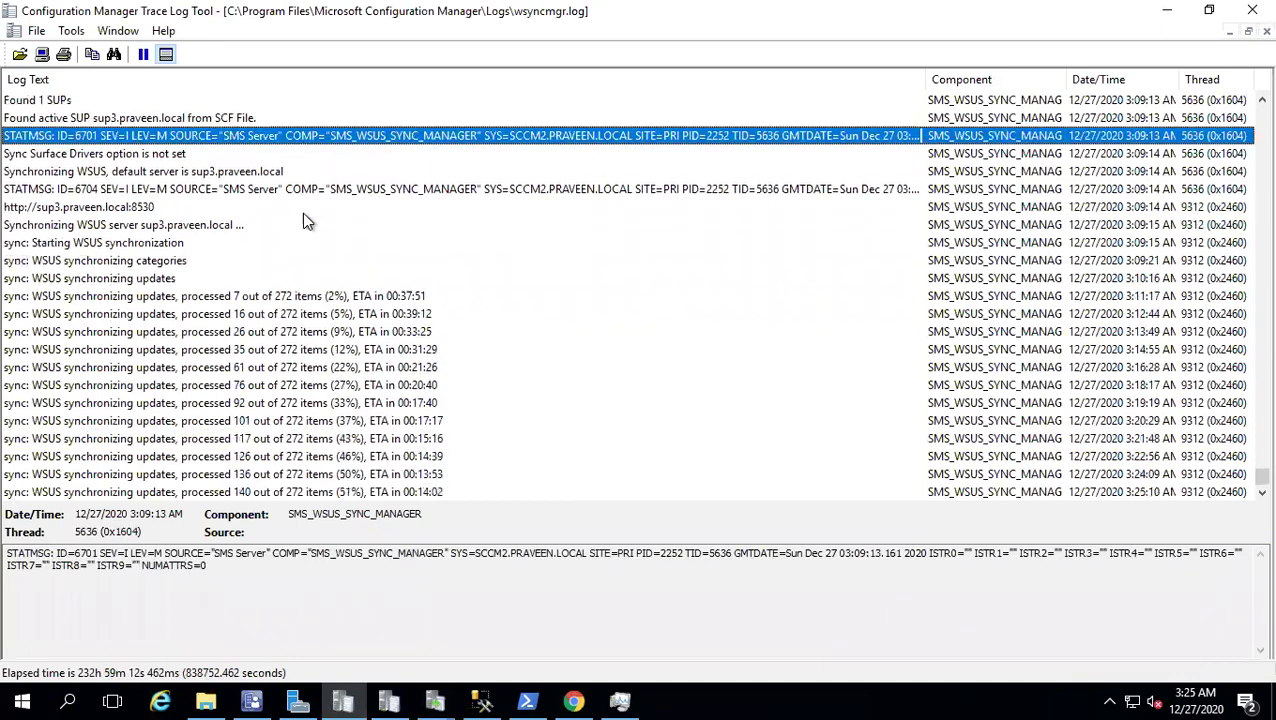
pyautogui.click(333, 193)
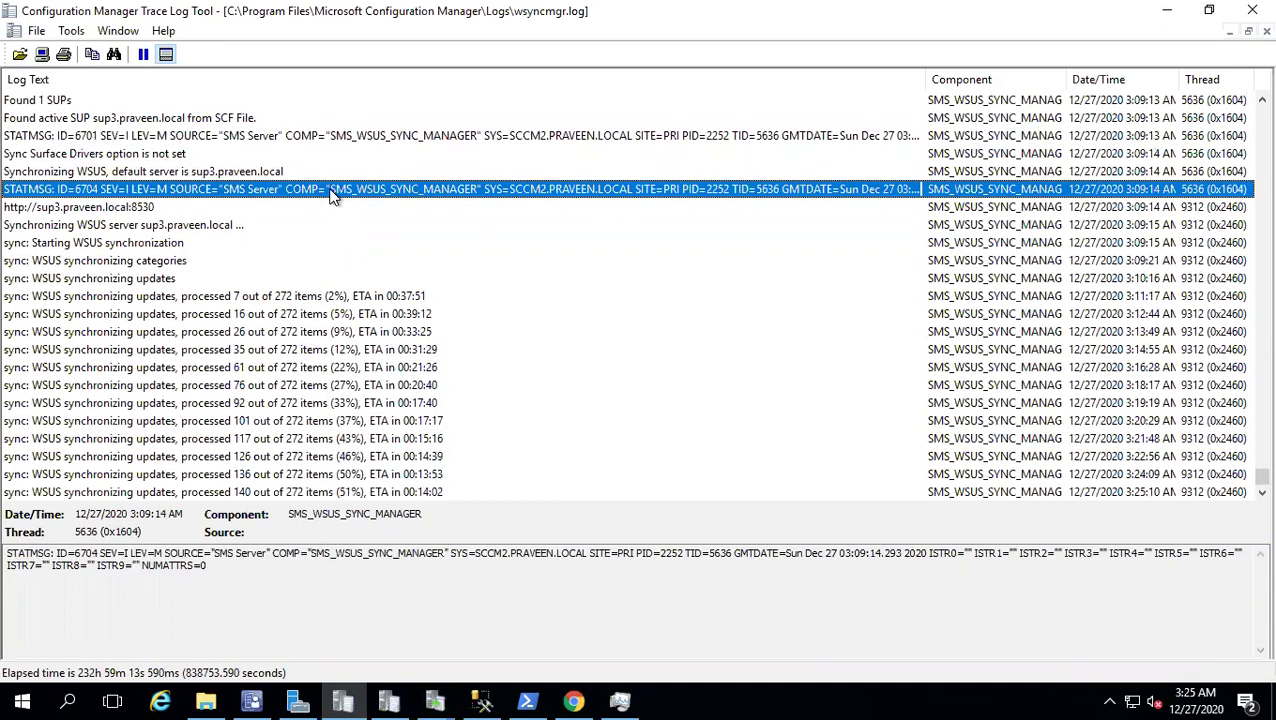
pyautogui.click(376, 370)
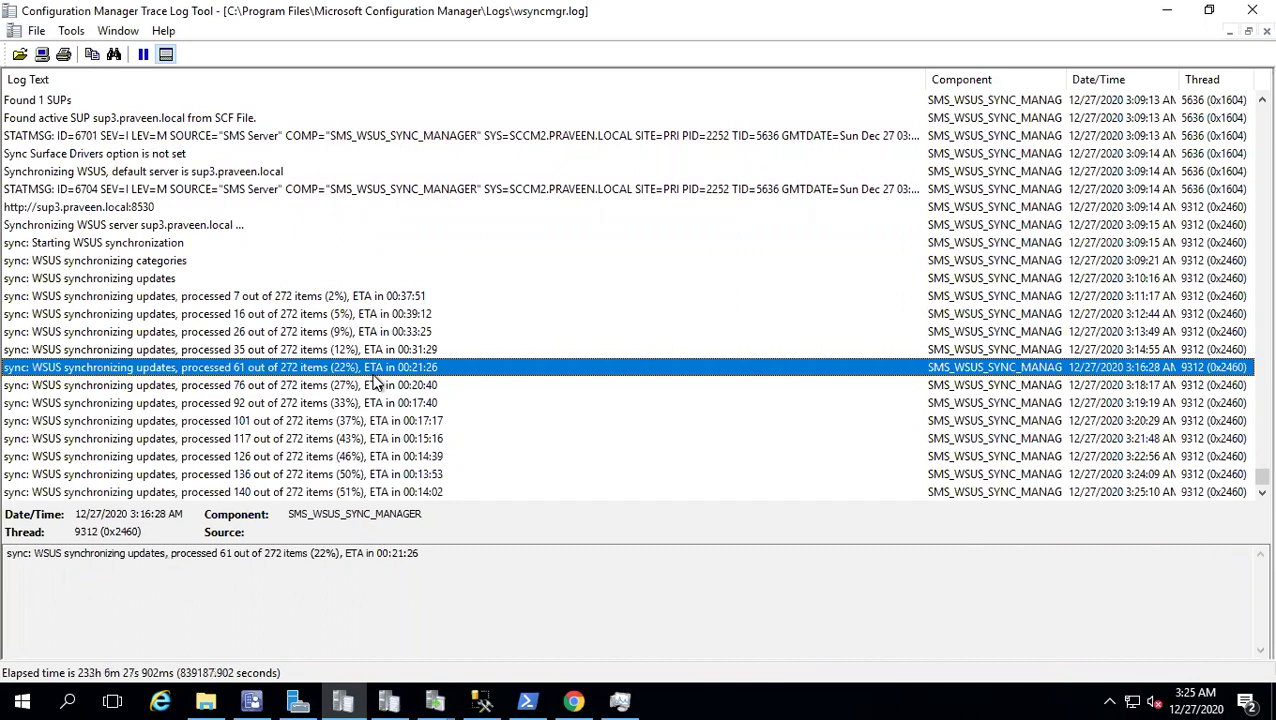
# Step: Show the full All Software Updates list in Configuration Manager, and switch back to wsyncmgr.log to check the synchronization
pyautogui.click(251, 703)
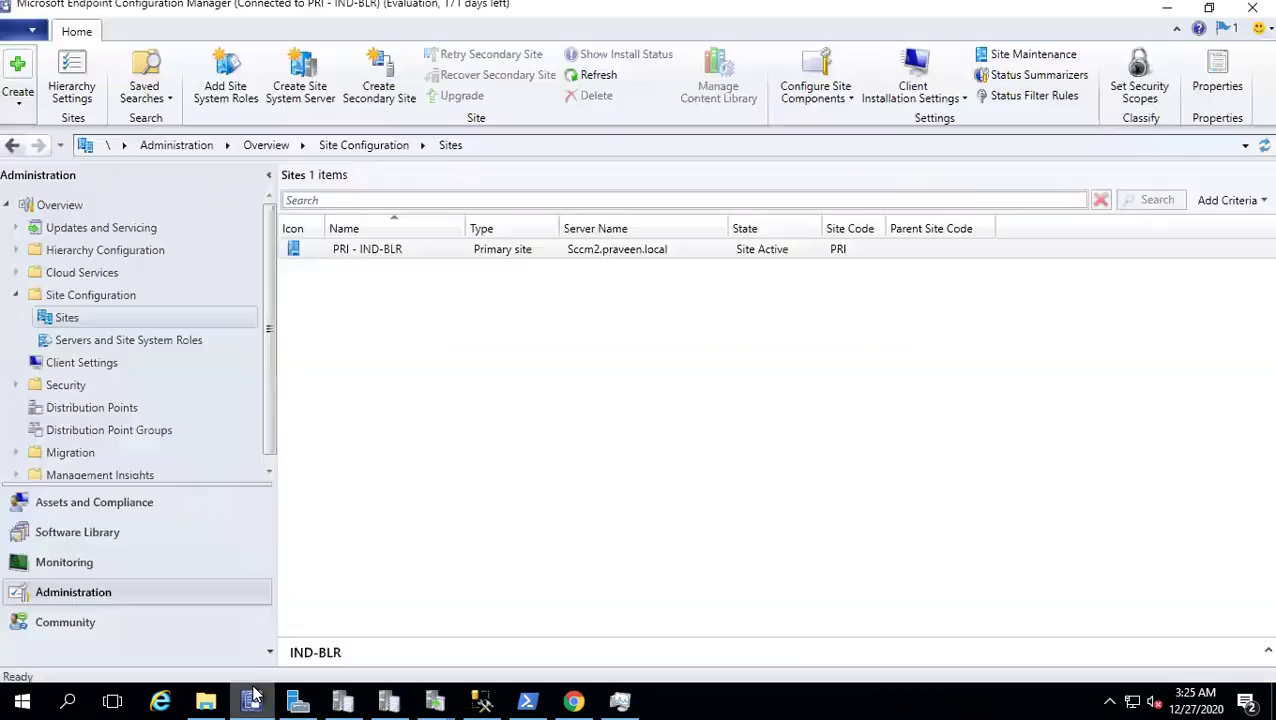
pyautogui.click(121, 531)
pyautogui.click(85, 272)
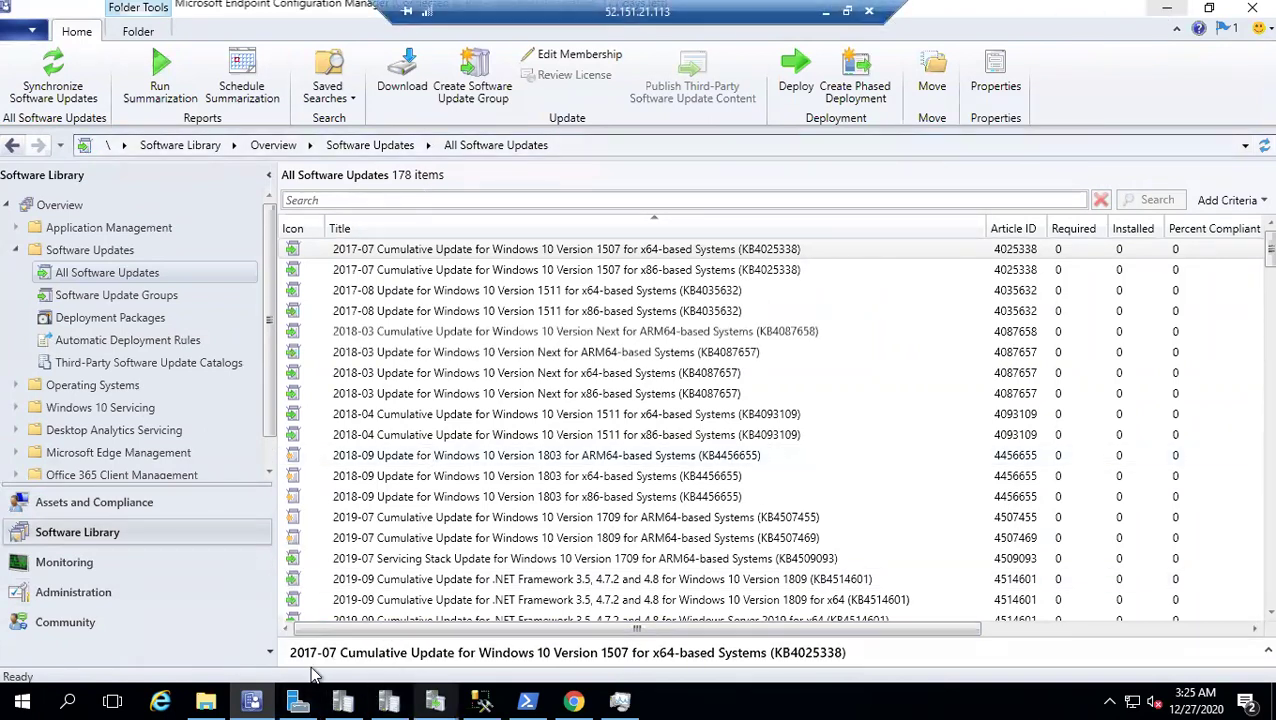
pyautogui.click(343, 700)
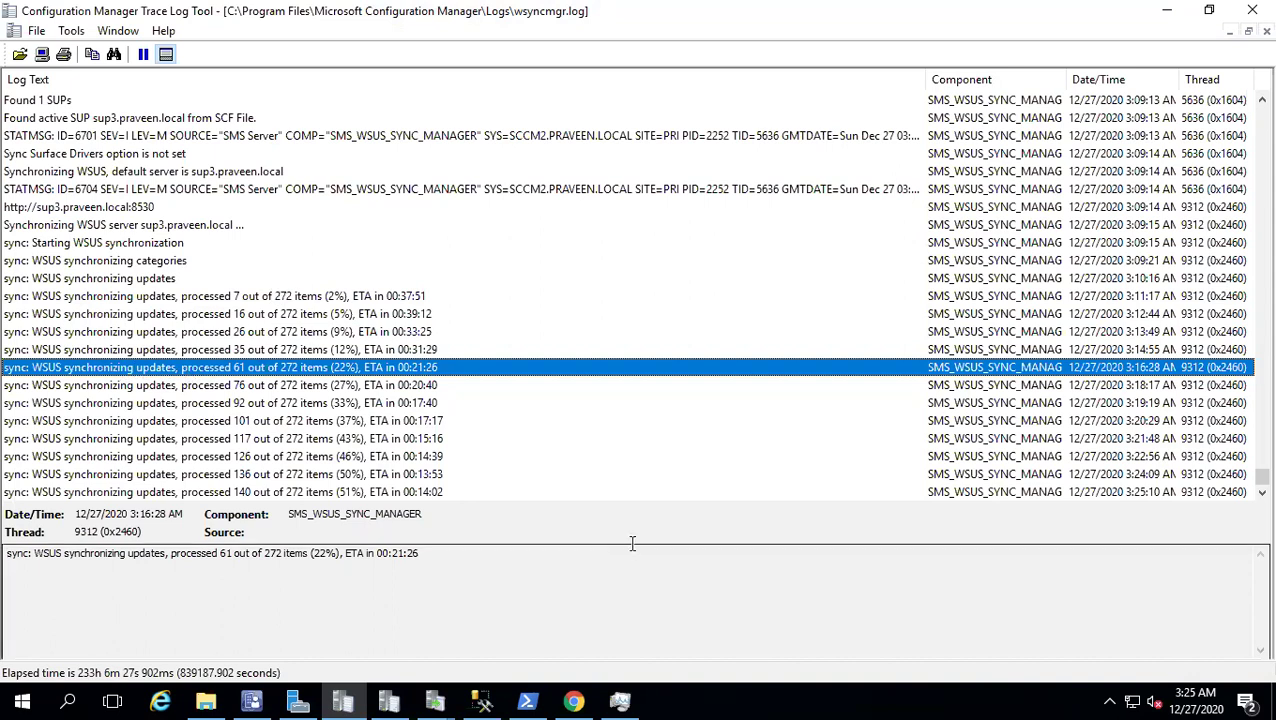
# Step: Inspect the most recent update synchronization progress entries in wsyncmgr.log
pyautogui.click(347, 456)
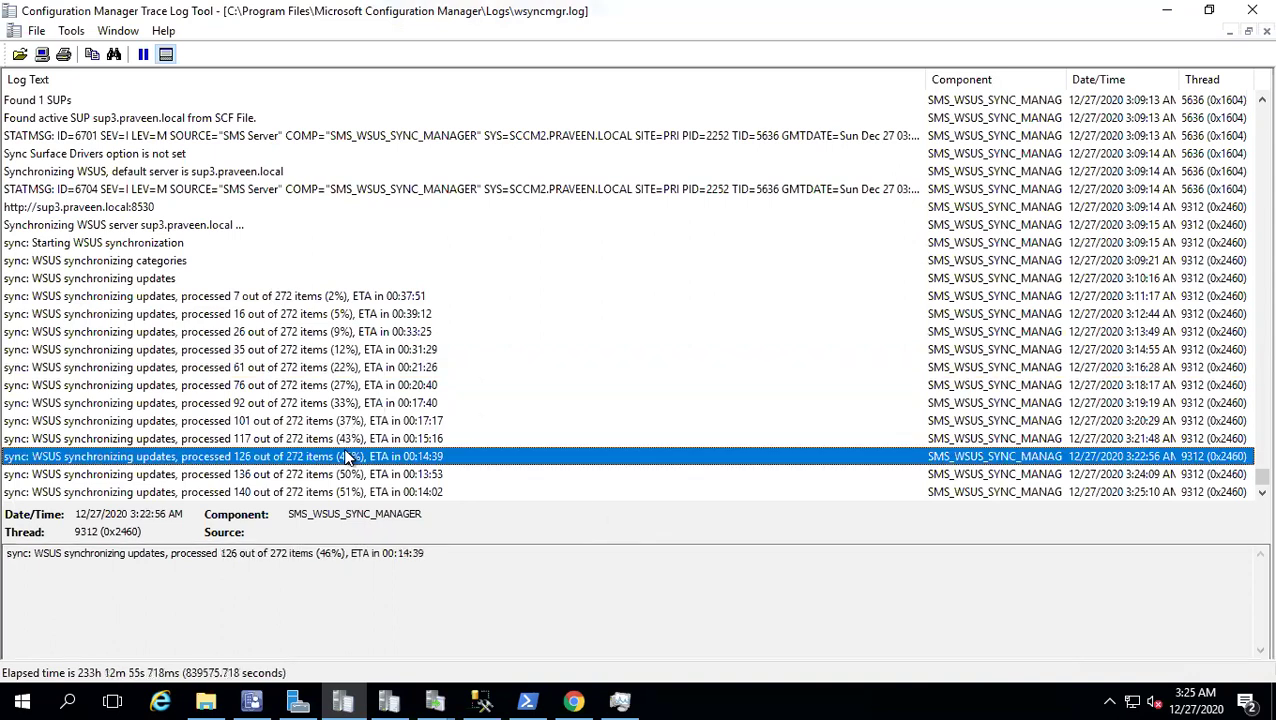
pyautogui.click(408, 491)
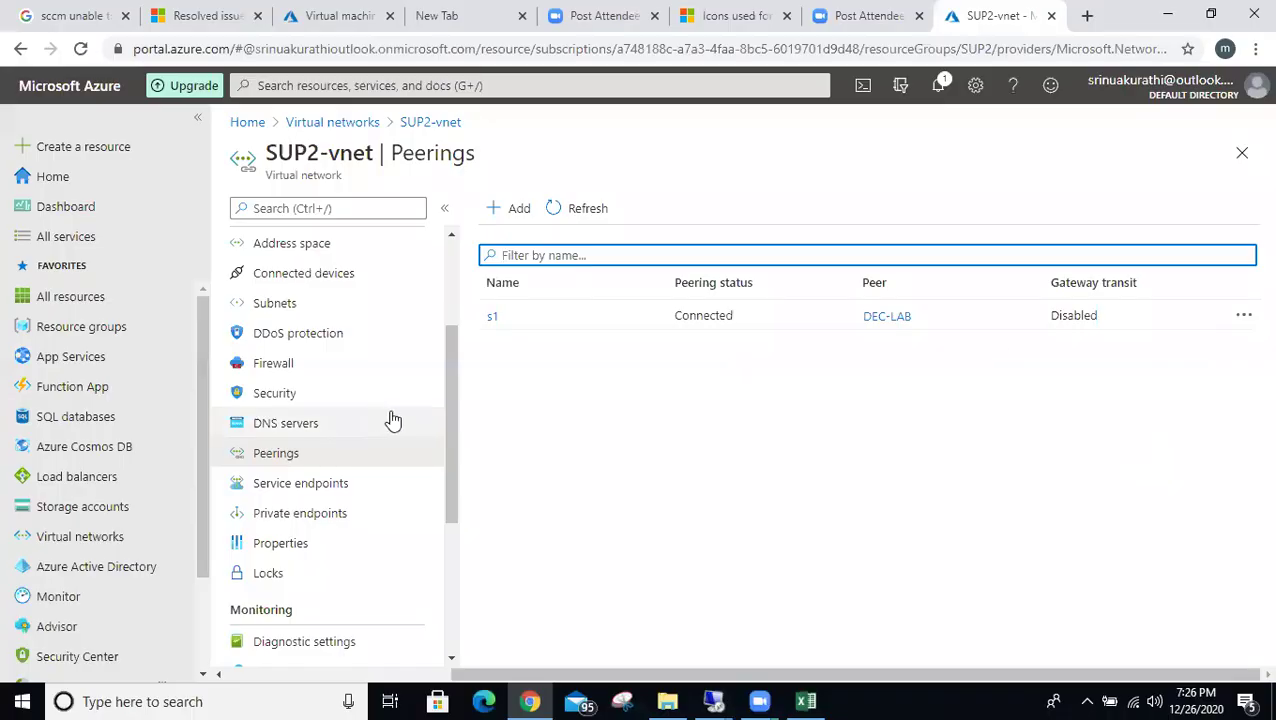
# Step: Switch to the Azure portal in Chrome, leave the SUP2-vnet peerings, and open the Virtual machines list from the home page
pyautogui.scroll(2, 280, 403)
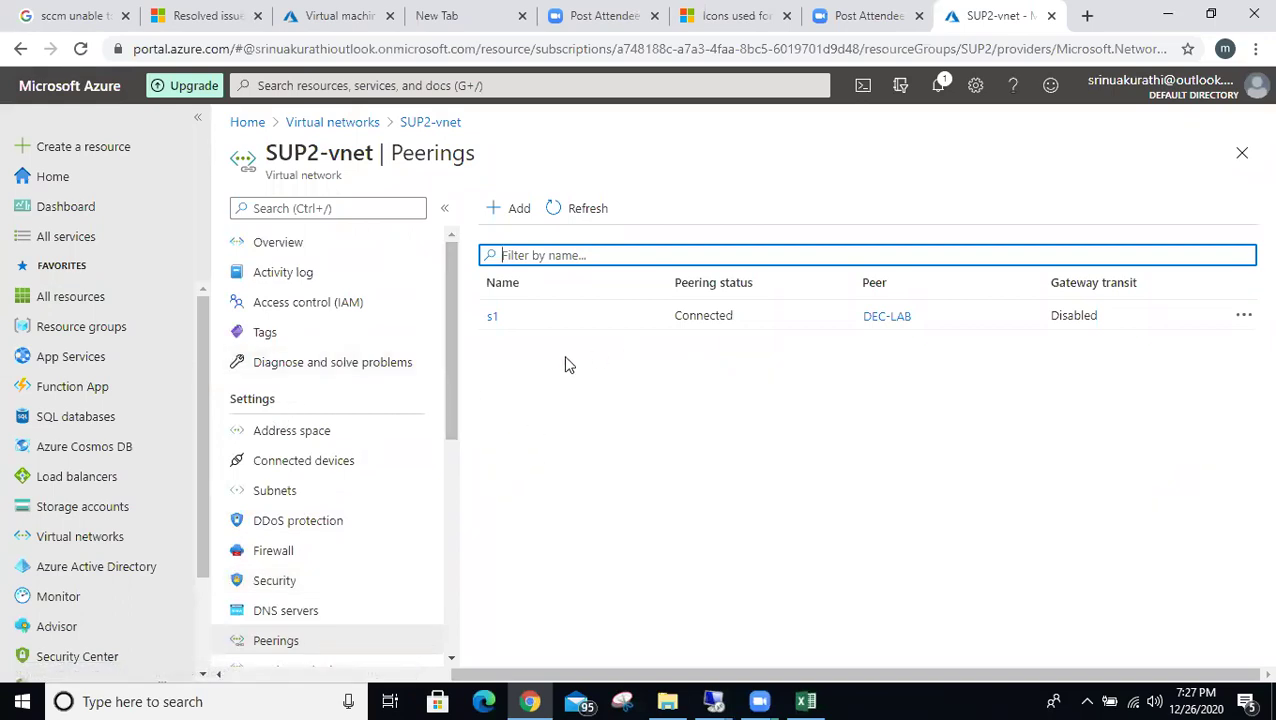
pyautogui.click(320, 124)
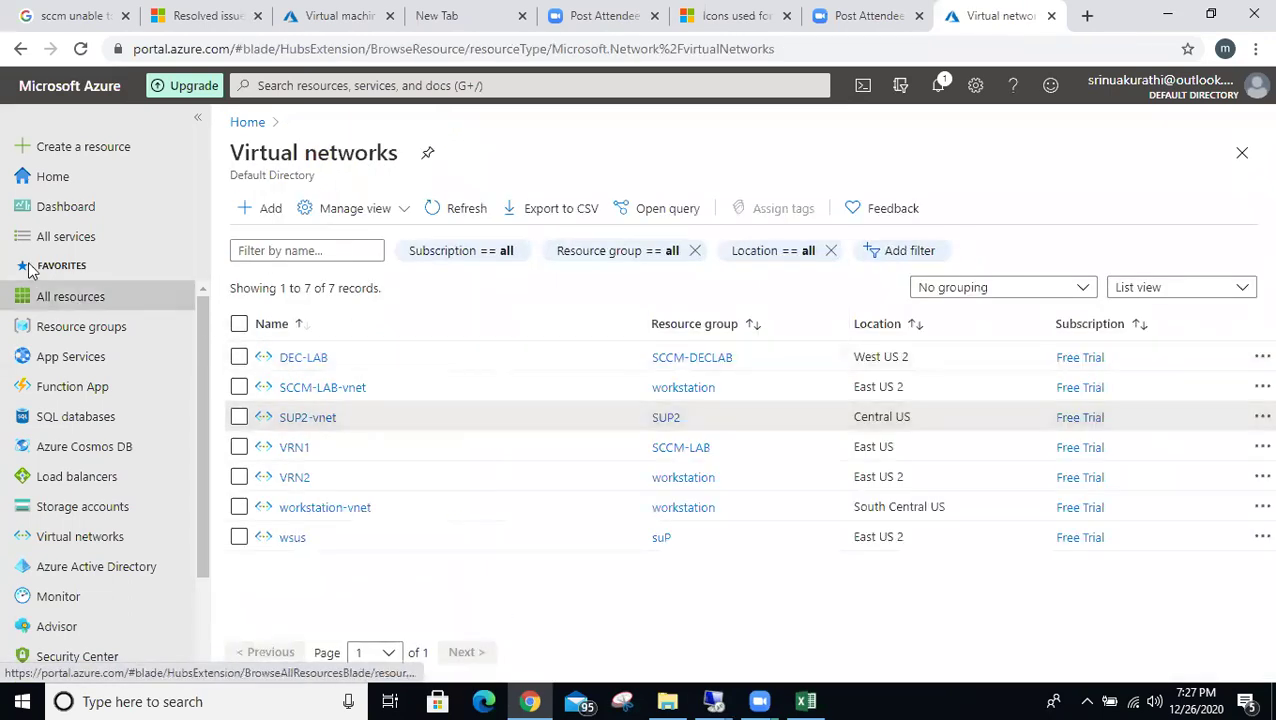
pyautogui.click(246, 124)
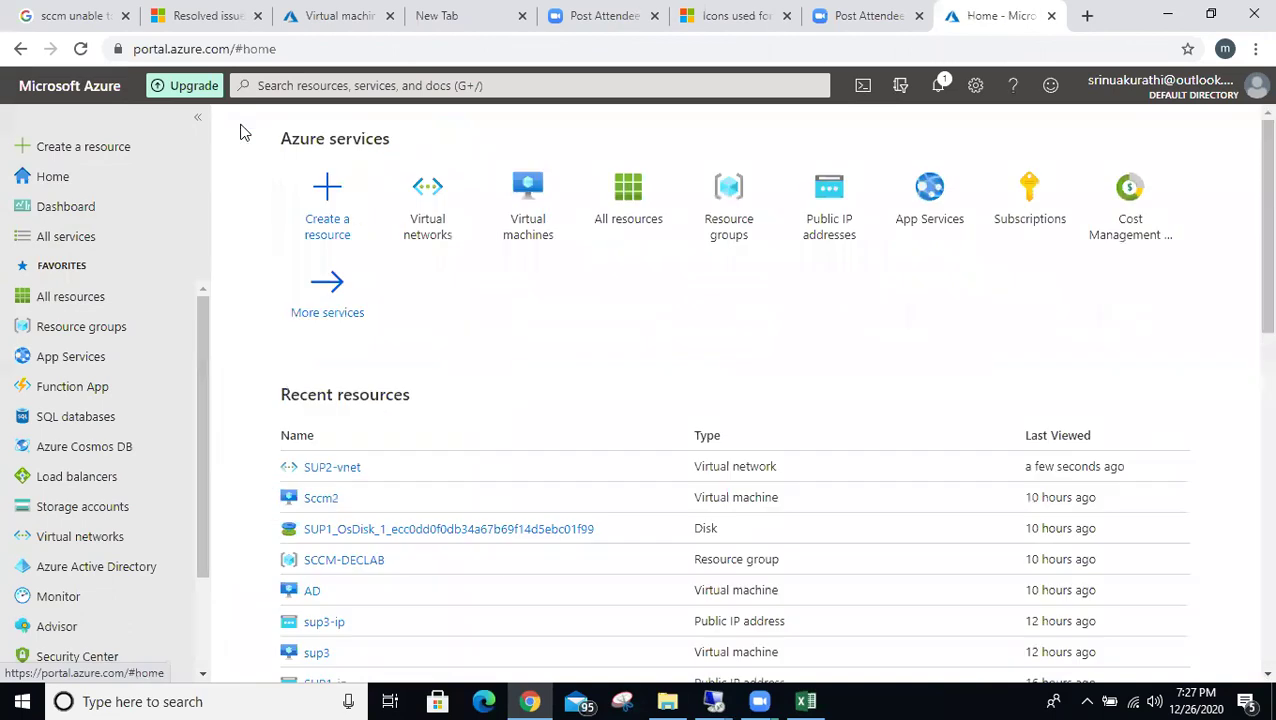
pyautogui.click(522, 199)
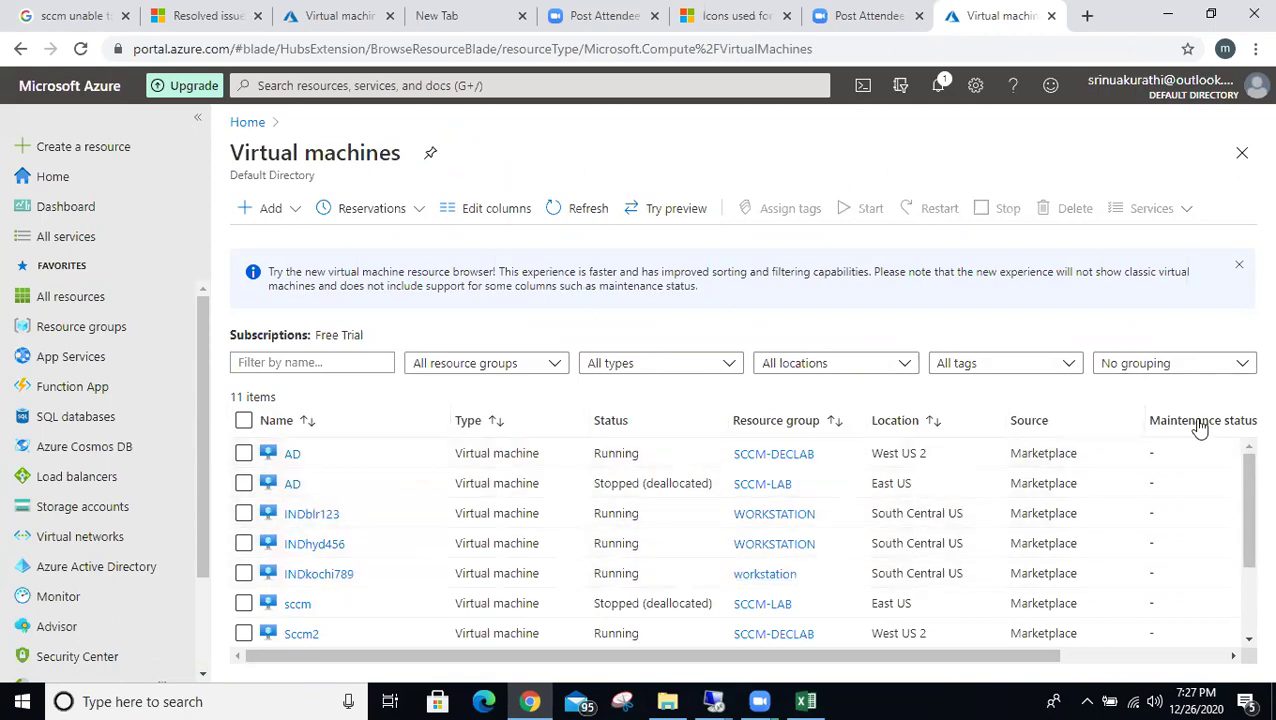
# Step: Review the status, resource group and location of all virtual machines in the list
pyautogui.moveTo(1248, 486); pyautogui.dragTo(1248, 541)
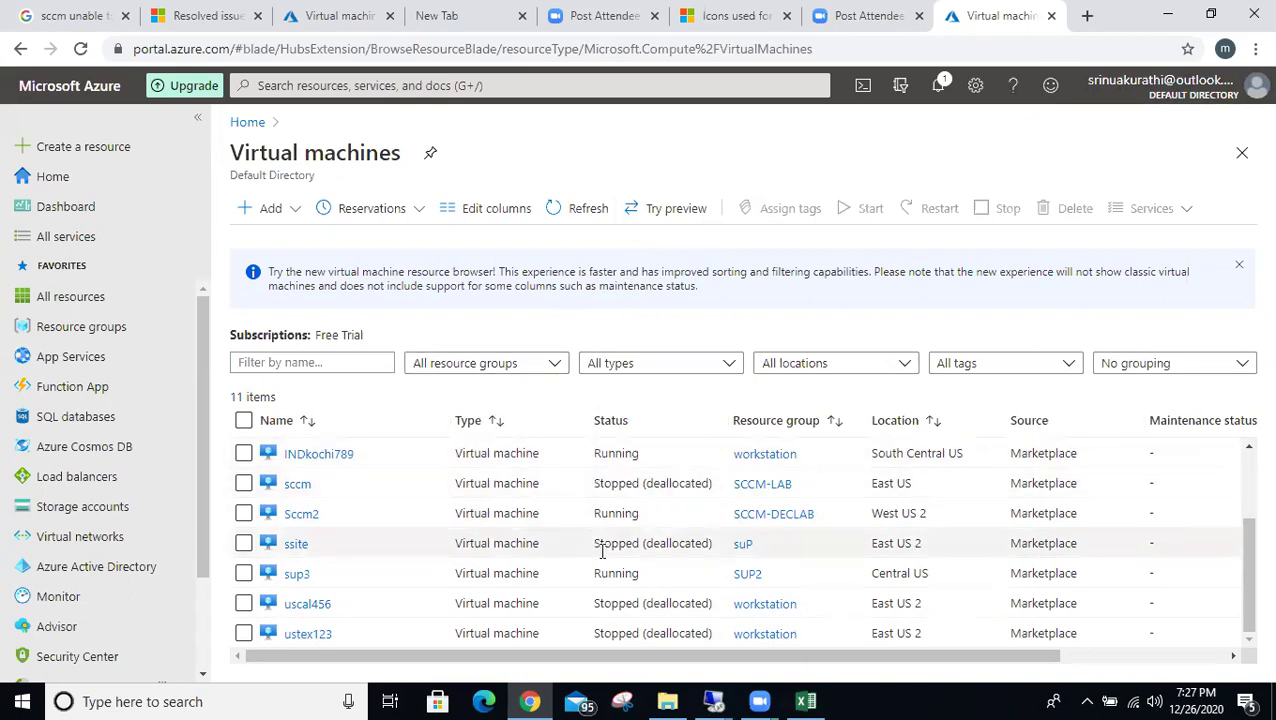
pyautogui.scroll(3, 322, 478)
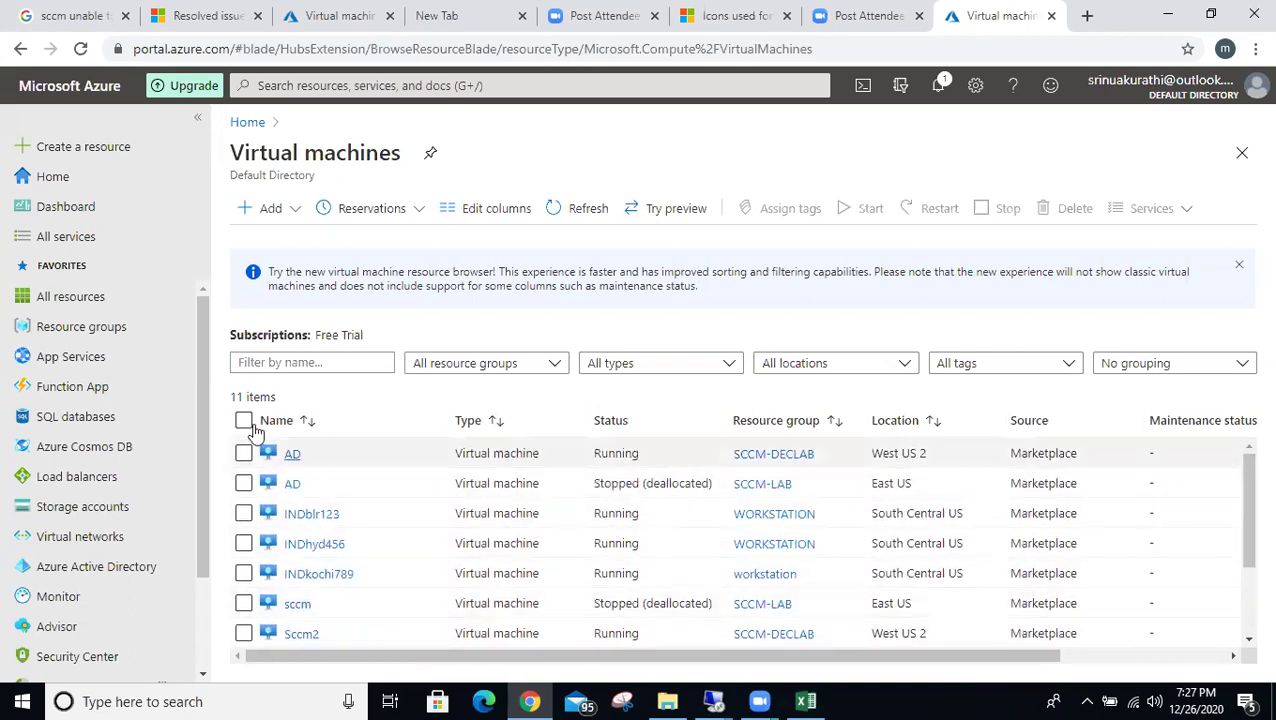
pyautogui.scroll(-3, 540, 530)
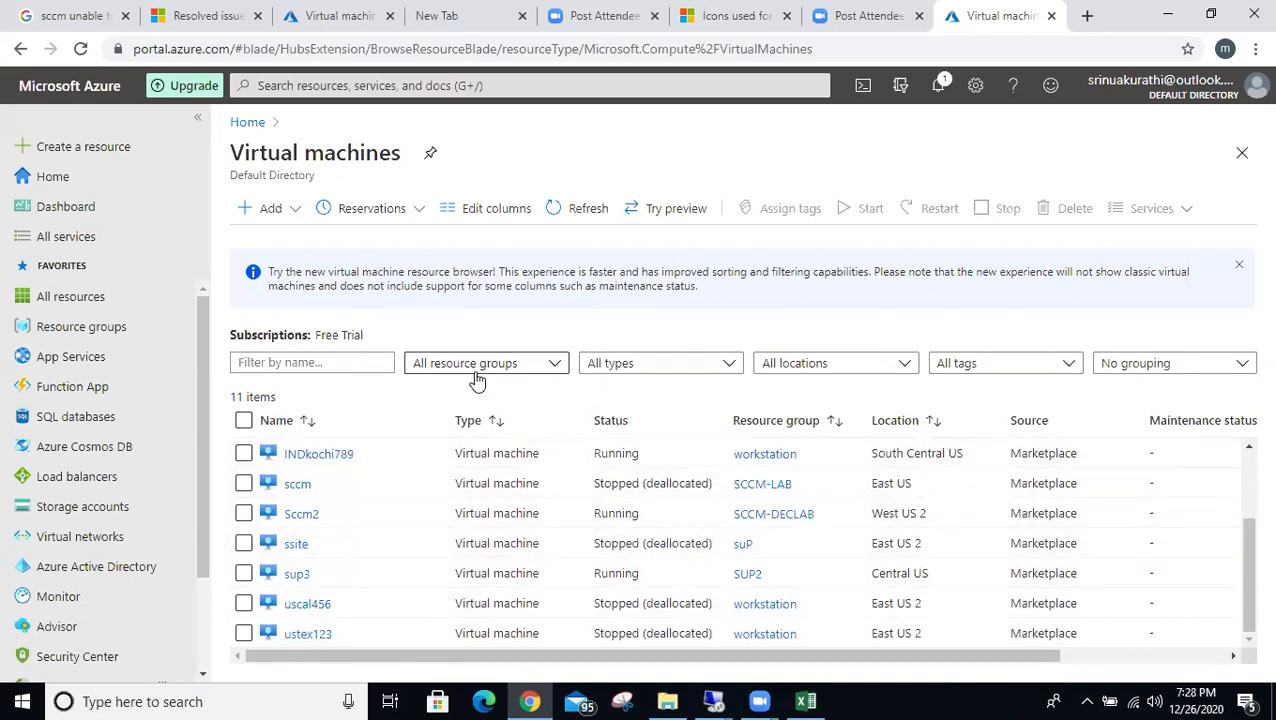
pyautogui.scroll(2, 545, 495)
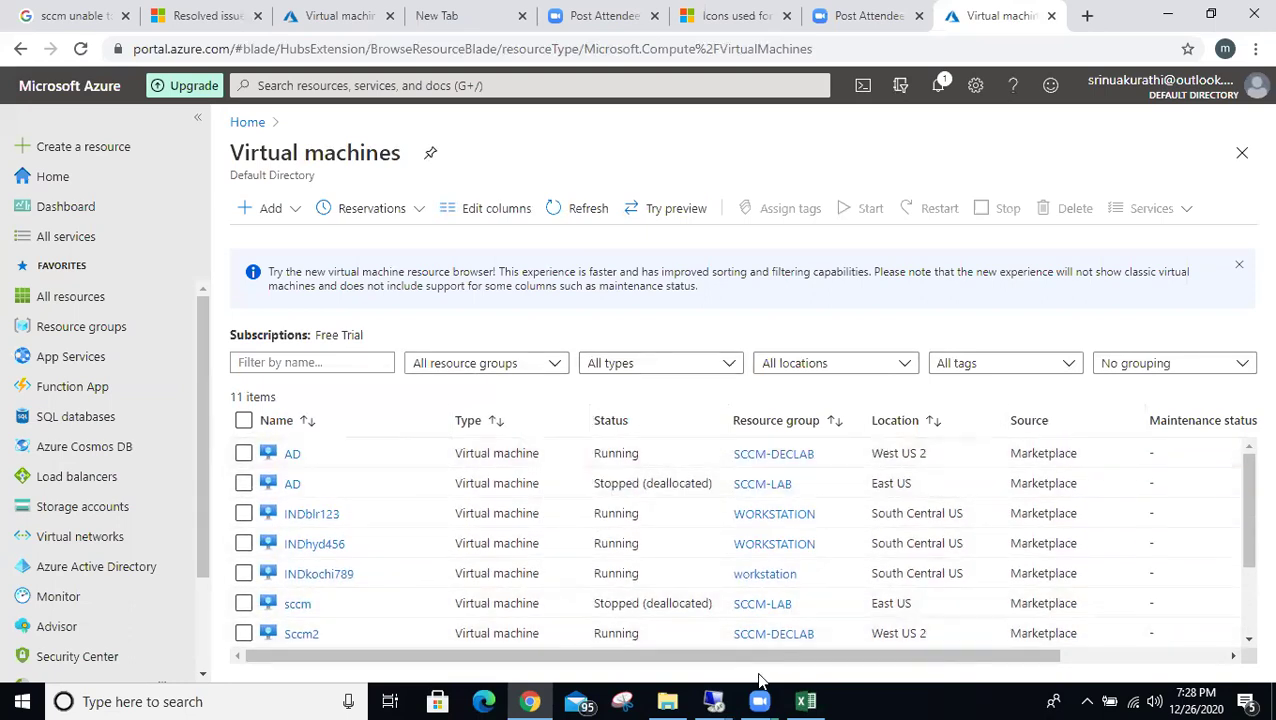
# Step: Switch to the sccm remote desktop session to check the newest wsyncmgr.log synchronization progress entry, and return to the Azure portal
pyautogui.moveTo(716, 700)
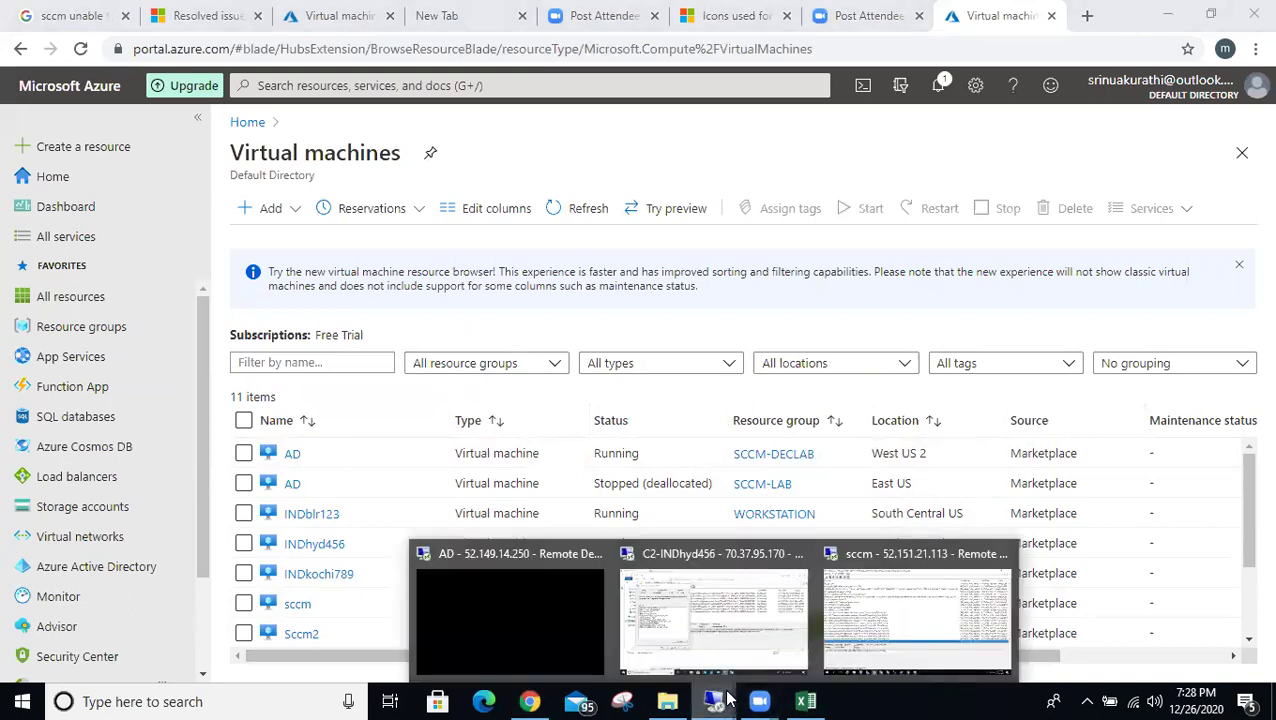
pyautogui.click(864, 602)
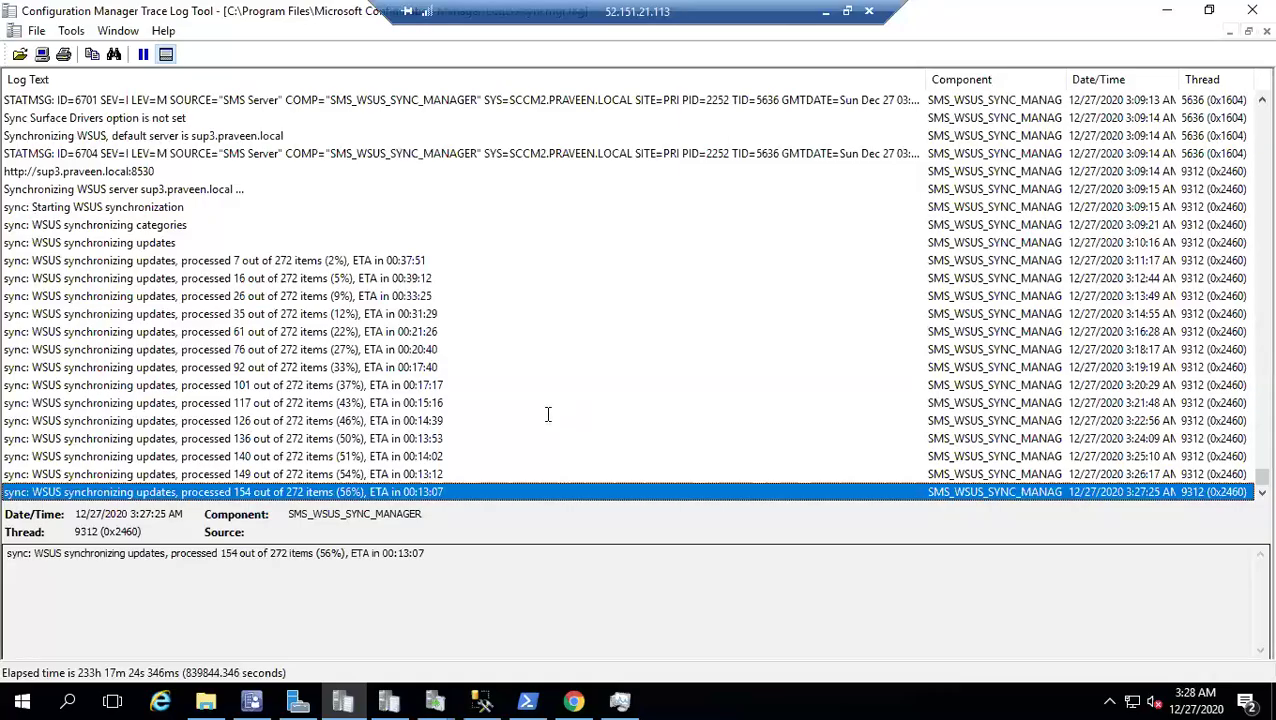
pyautogui.click(487, 404)
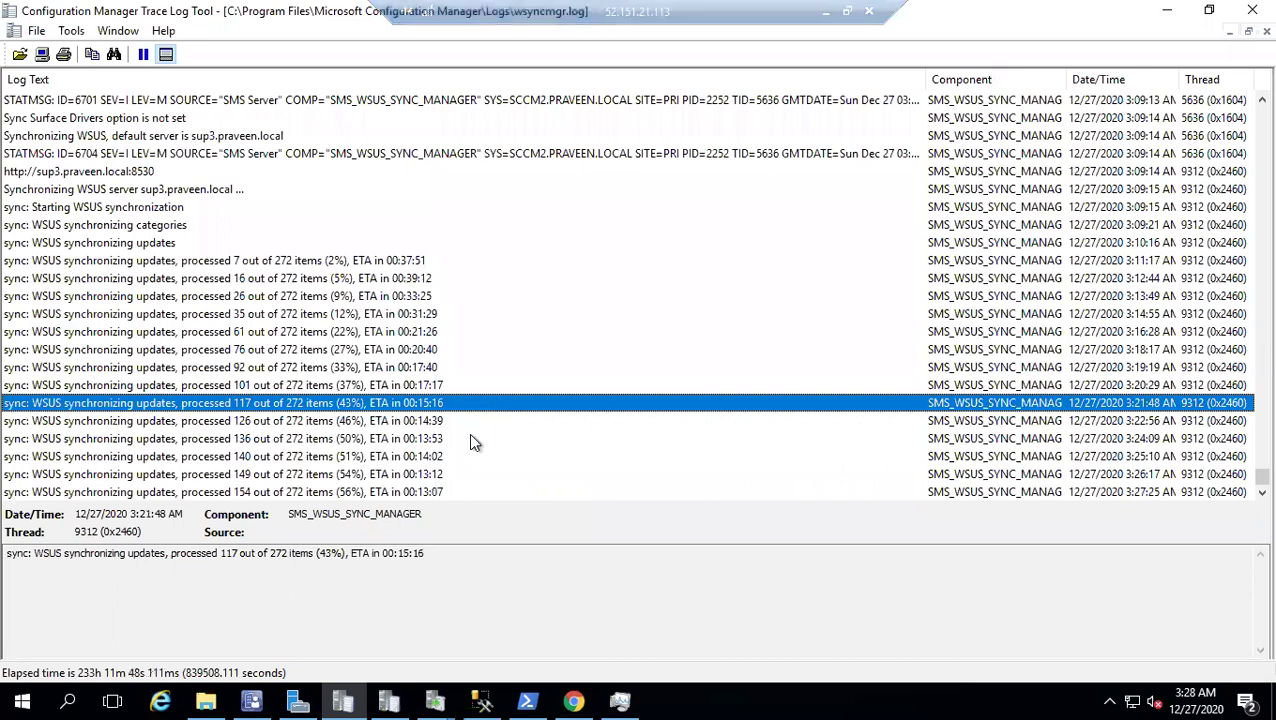
pyautogui.click(423, 490)
pyautogui.moveTo(668, 10)
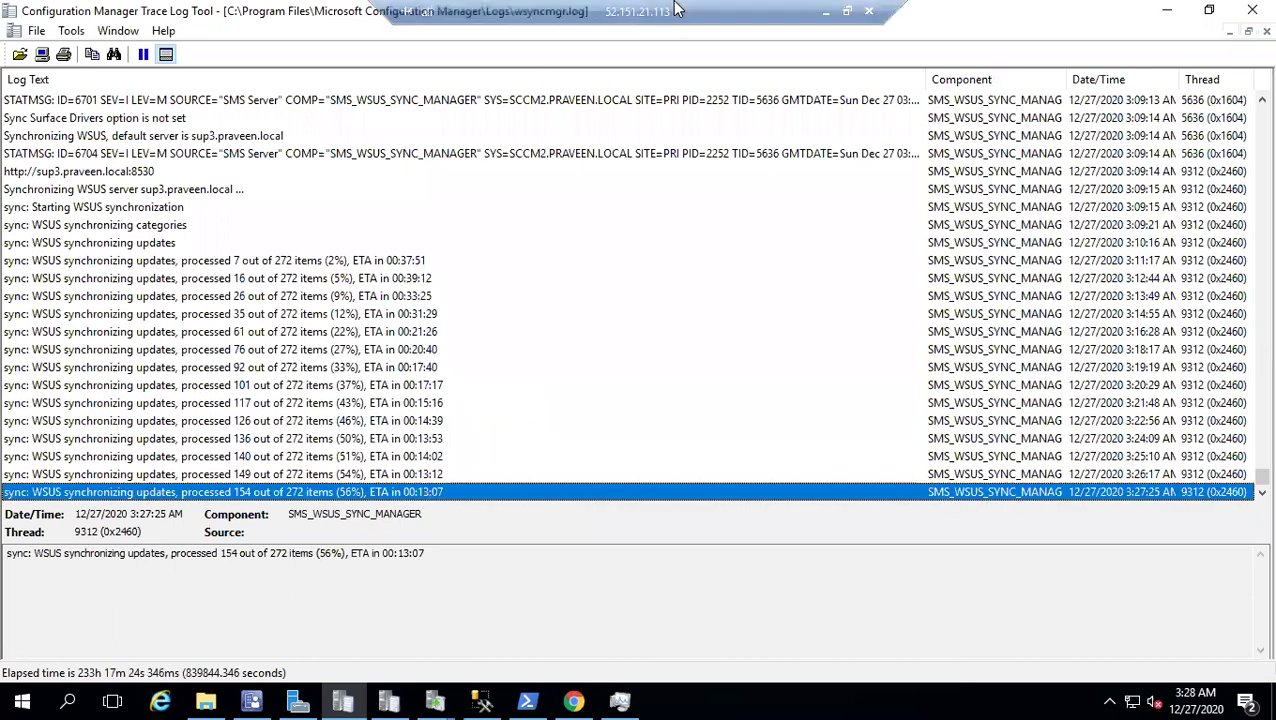
pyautogui.click(821, 14)
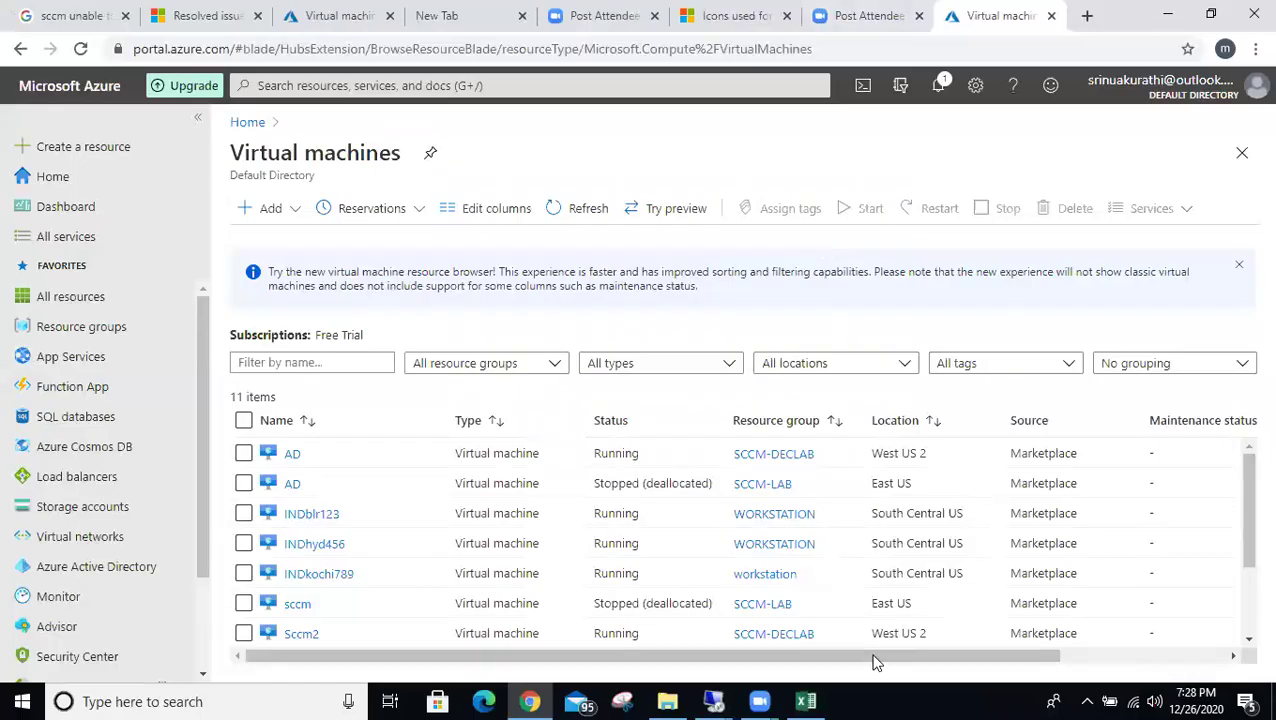